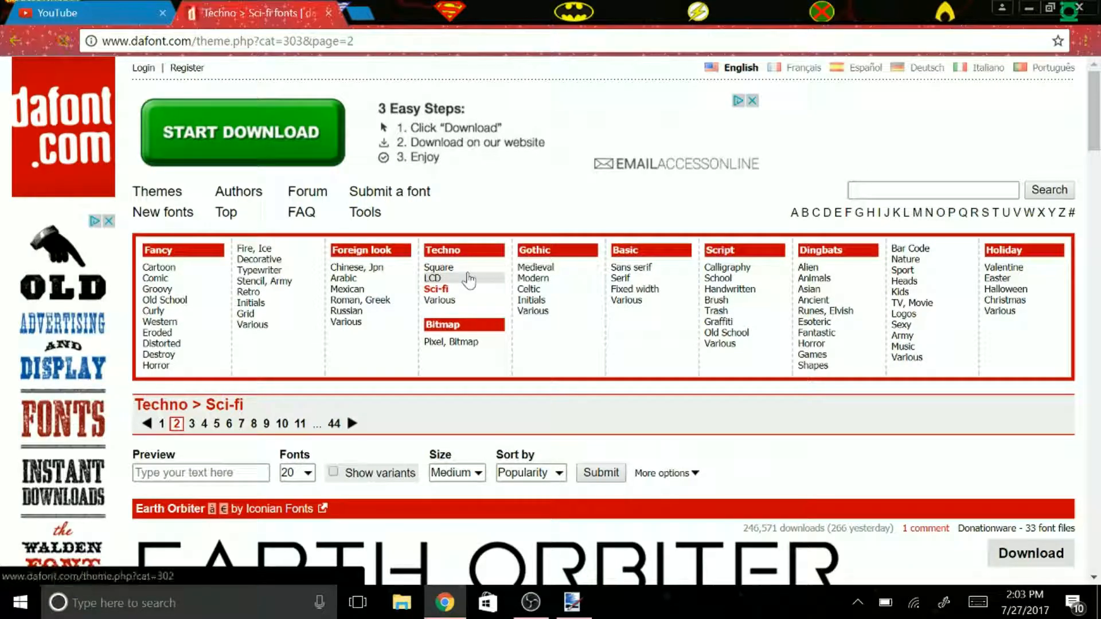
# - Open the Techno Square category on dafont and look through its first page of fonts, including SquareFont
pyautogui.click(466, 278)
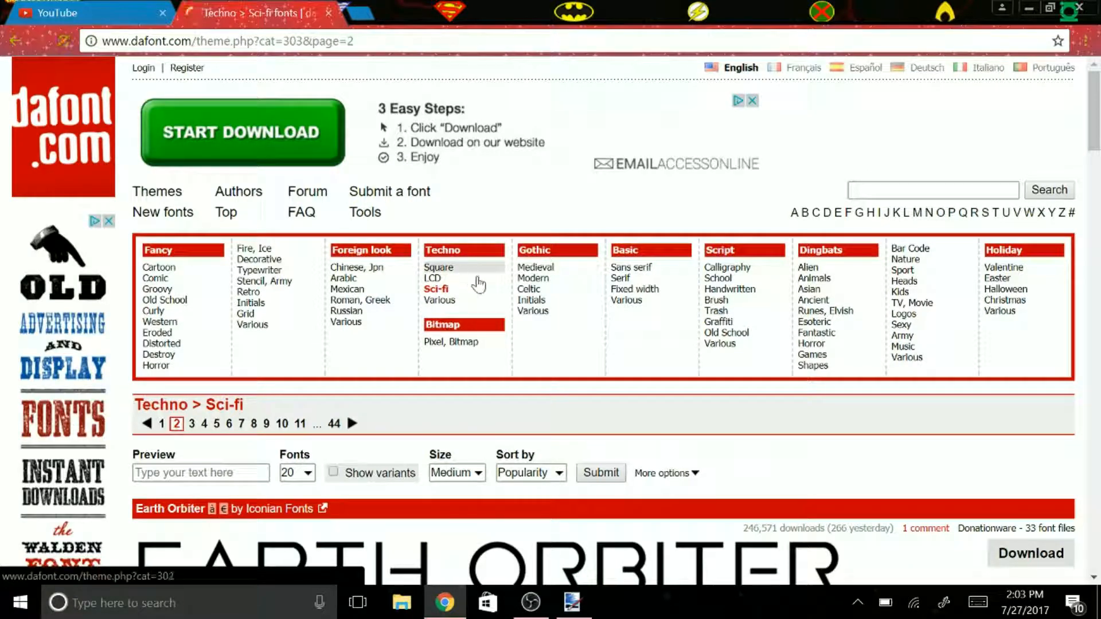
pyautogui.scroll(-3, 728, 261)
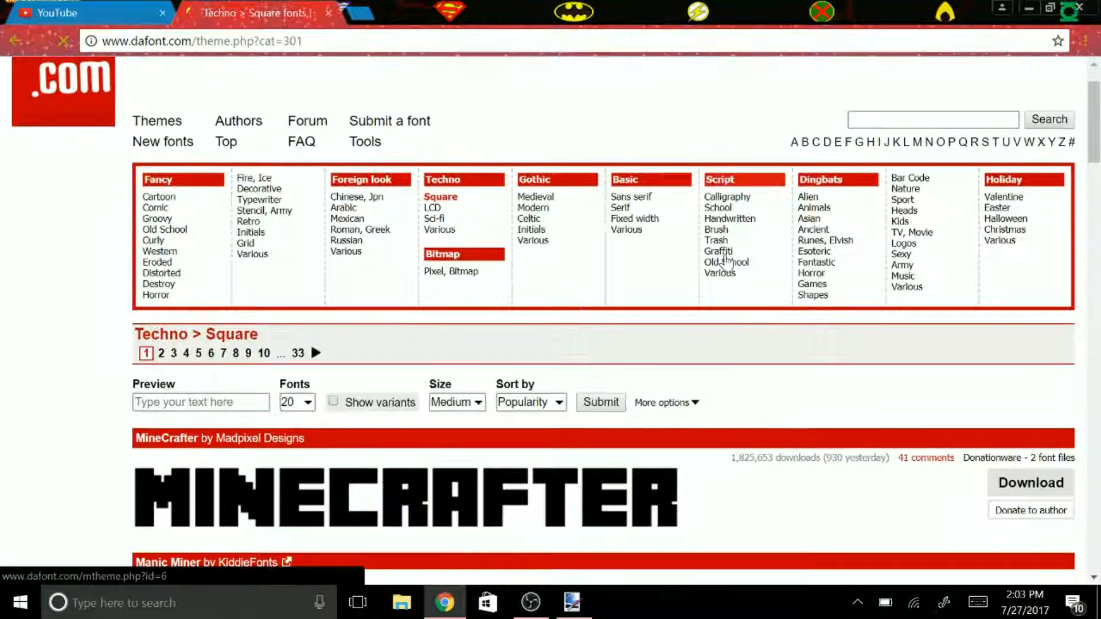
pyautogui.scroll(-13, 728, 261)
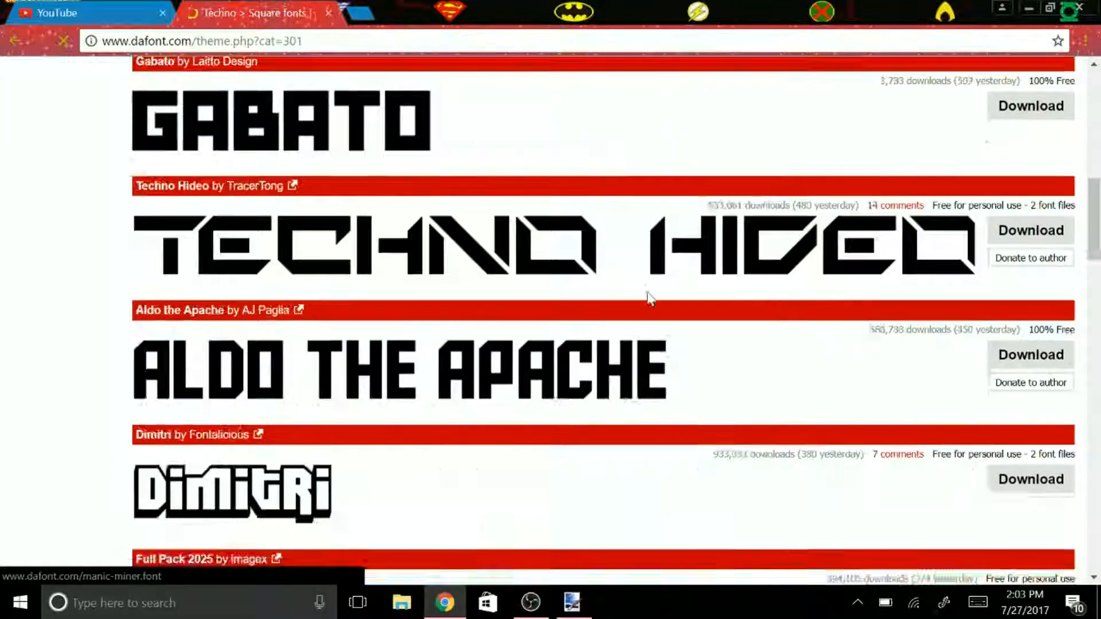
pyautogui.scroll(-9, 649, 297)
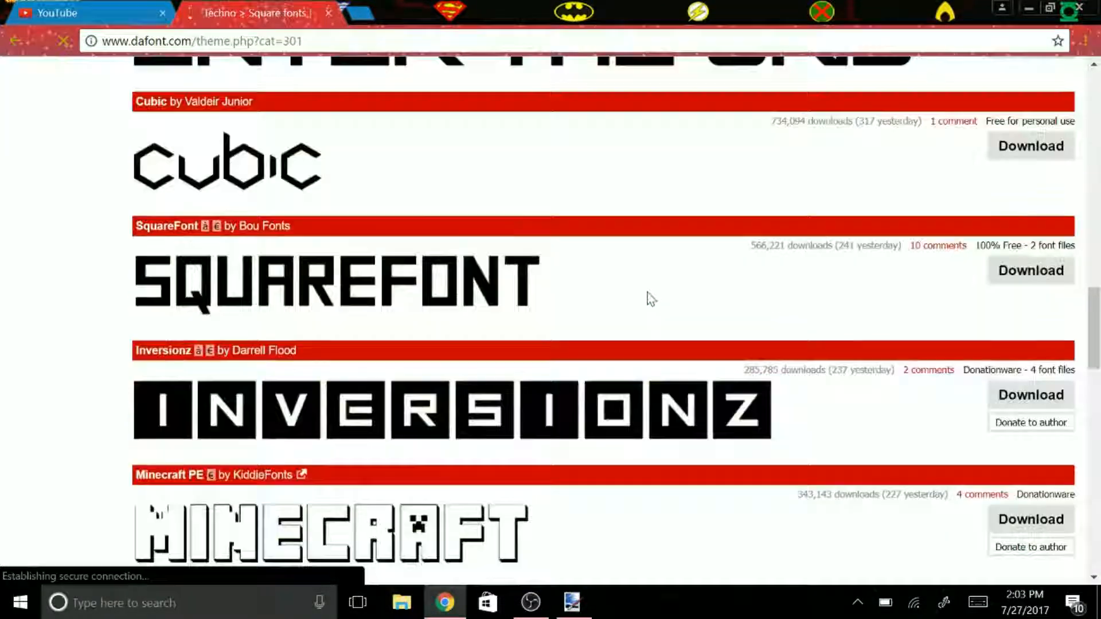
pyautogui.scroll(-11, 649, 299)
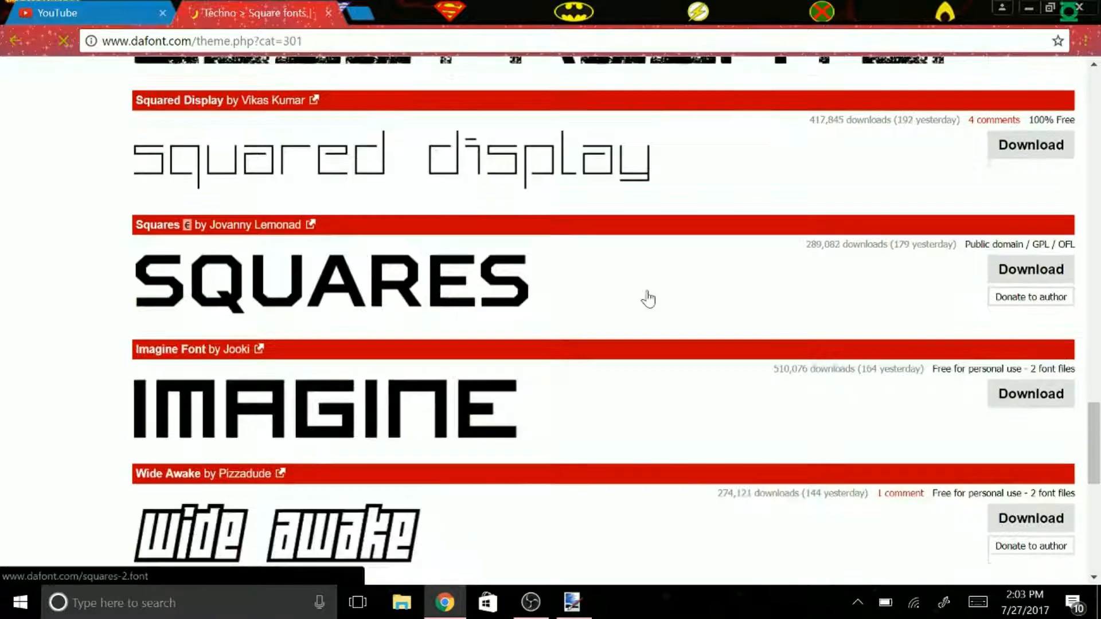
pyautogui.scroll(-7, 574, 307)
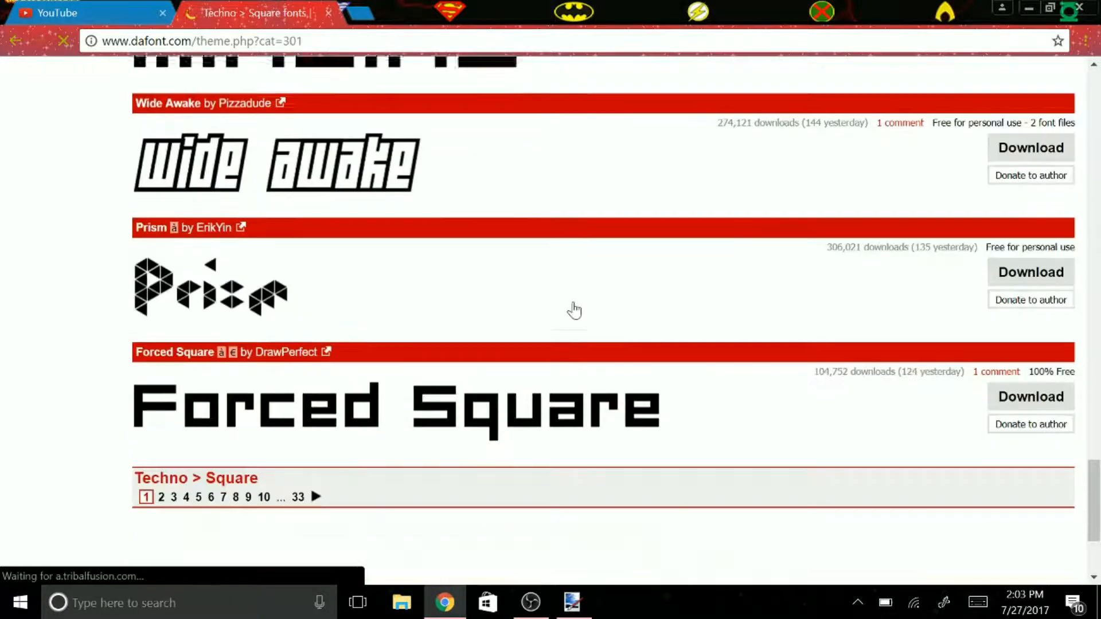
pyautogui.scroll(12, 575, 308)
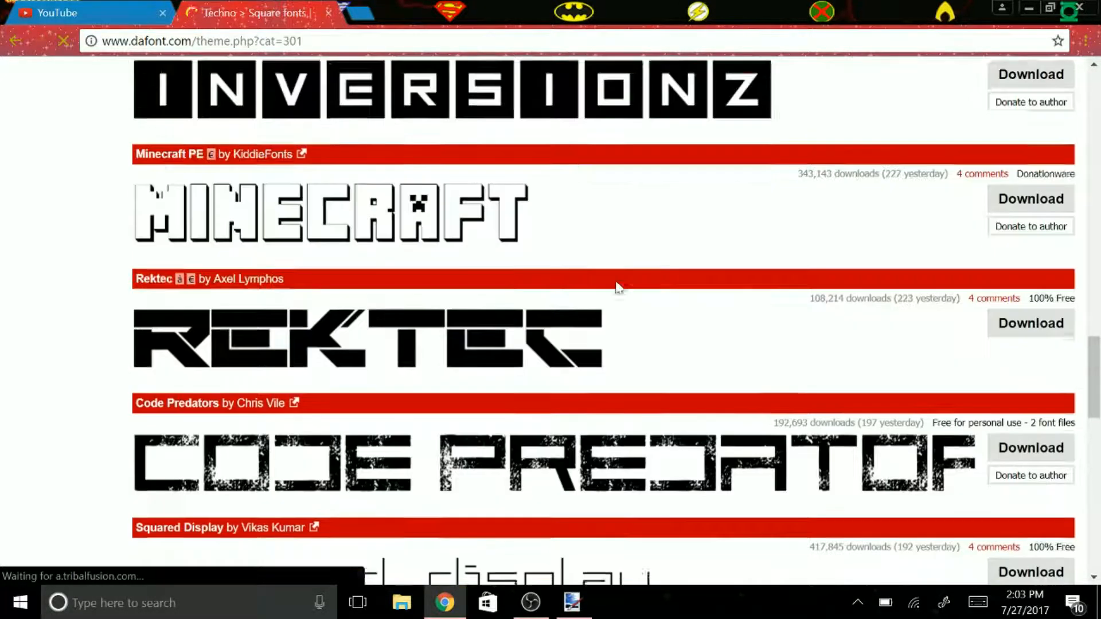
pyautogui.scroll(7, 570, 275)
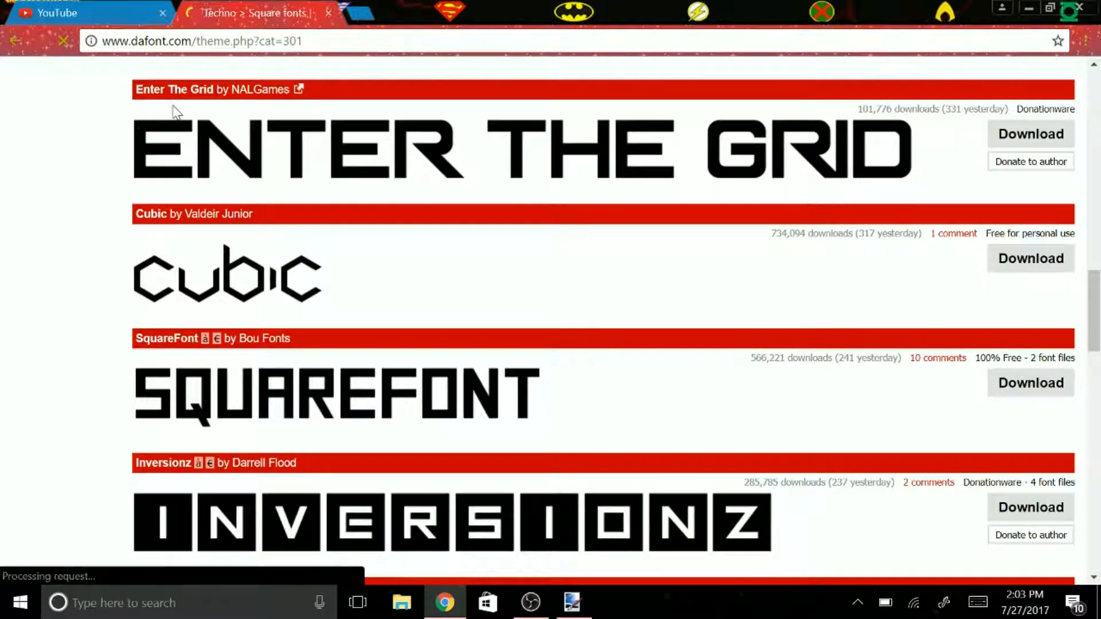
pyautogui.scroll(2, 582, 167)
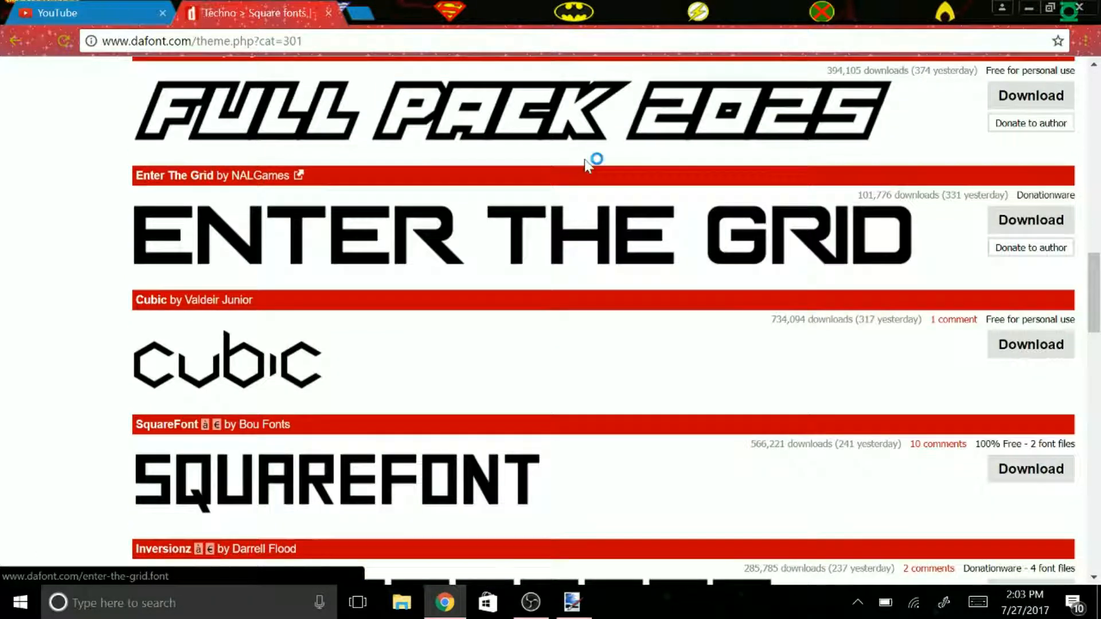
pyautogui.scroll(7, 592, 163)
pyautogui.scroll(10, 586, 165)
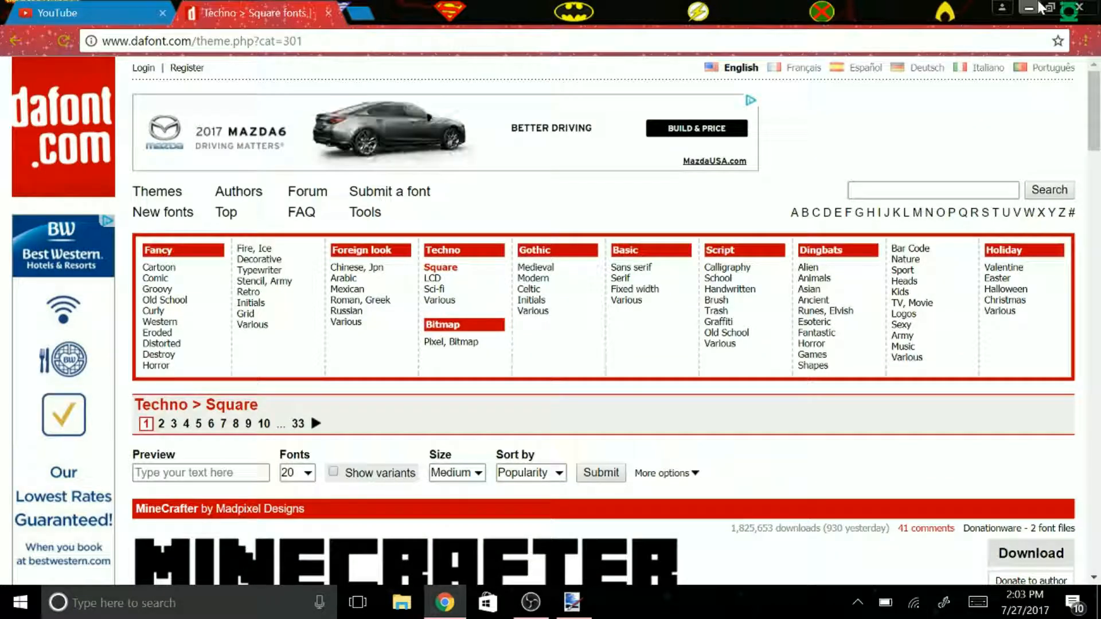
pyautogui.scroll(-5, 717, 413)
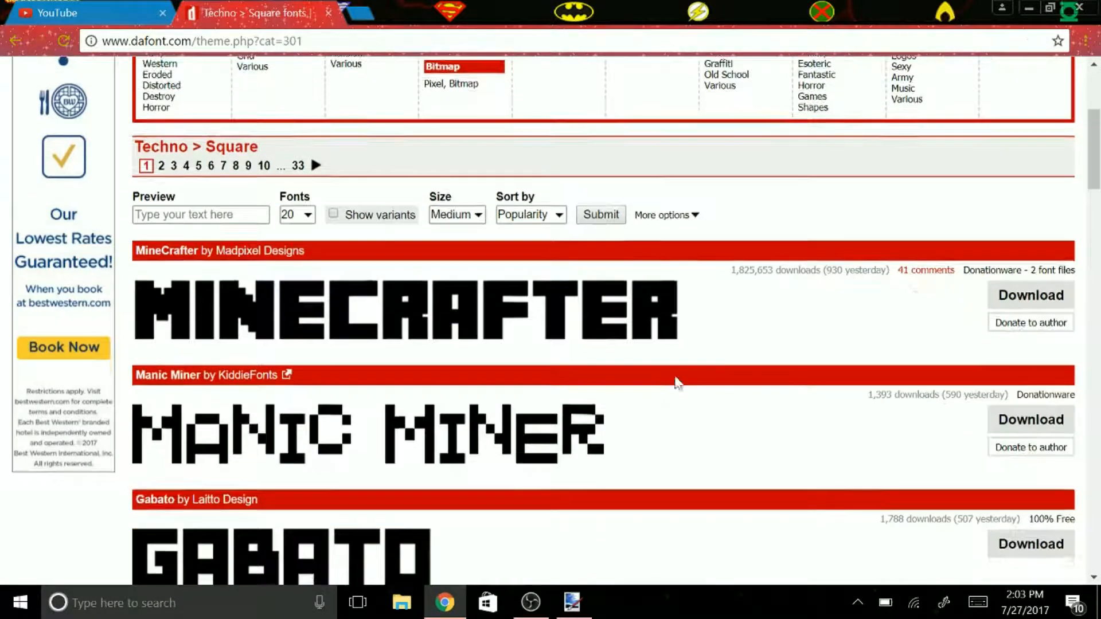
pyautogui.scroll(-10, 654, 375)
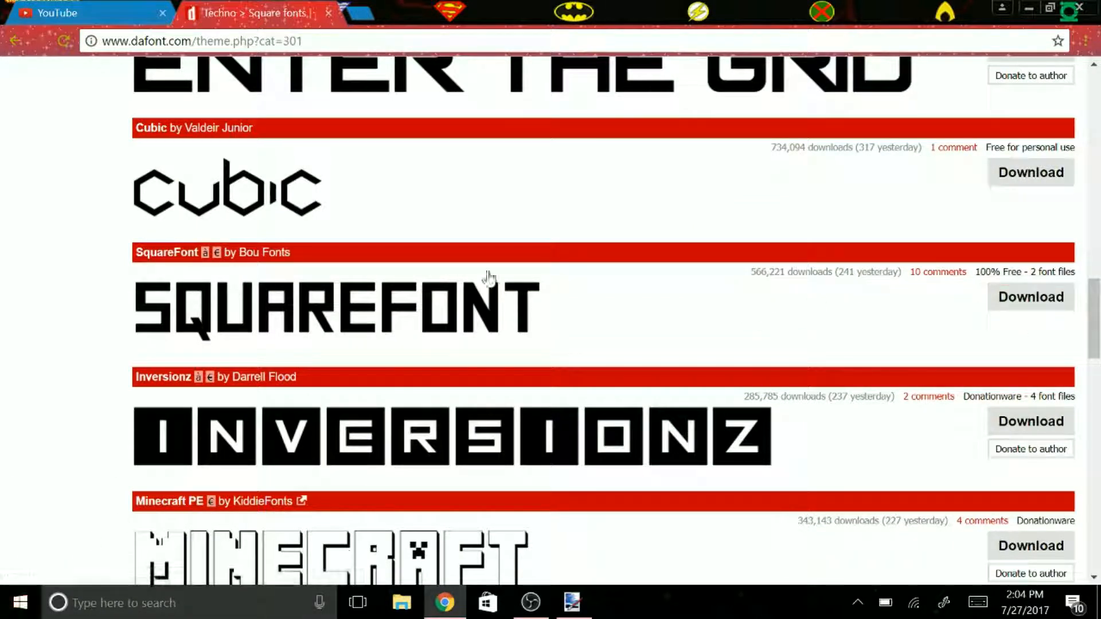
# - Switch to paint.net and create a new image 2000 pixels wide and 2000 pixels high
pyautogui.click(1025, 10)
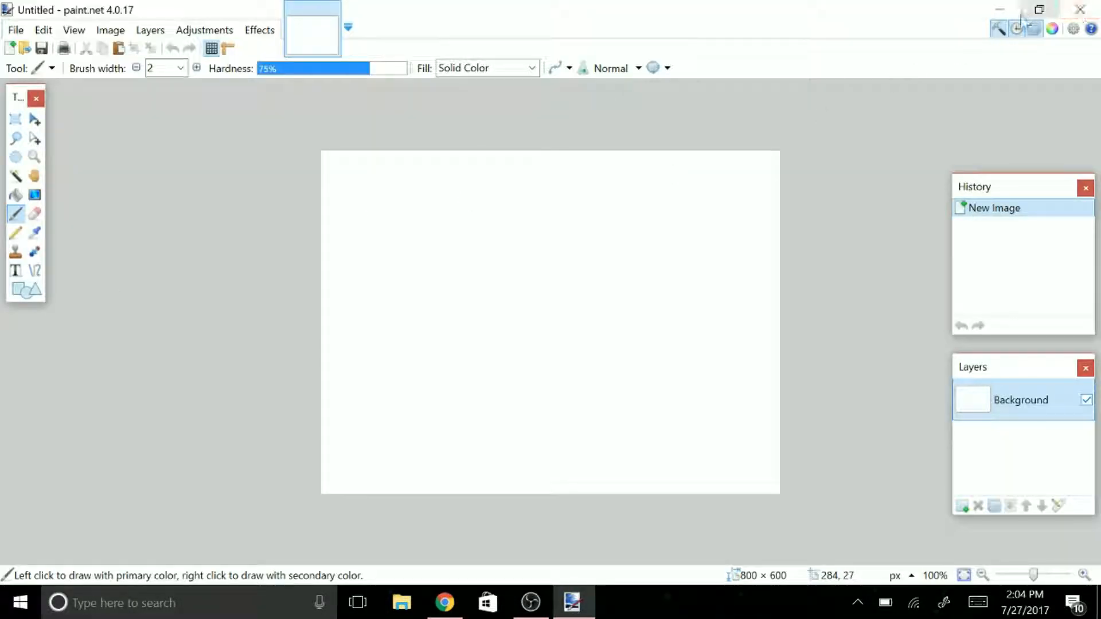
pyautogui.click(1000, 10)
pyautogui.click(573, 604)
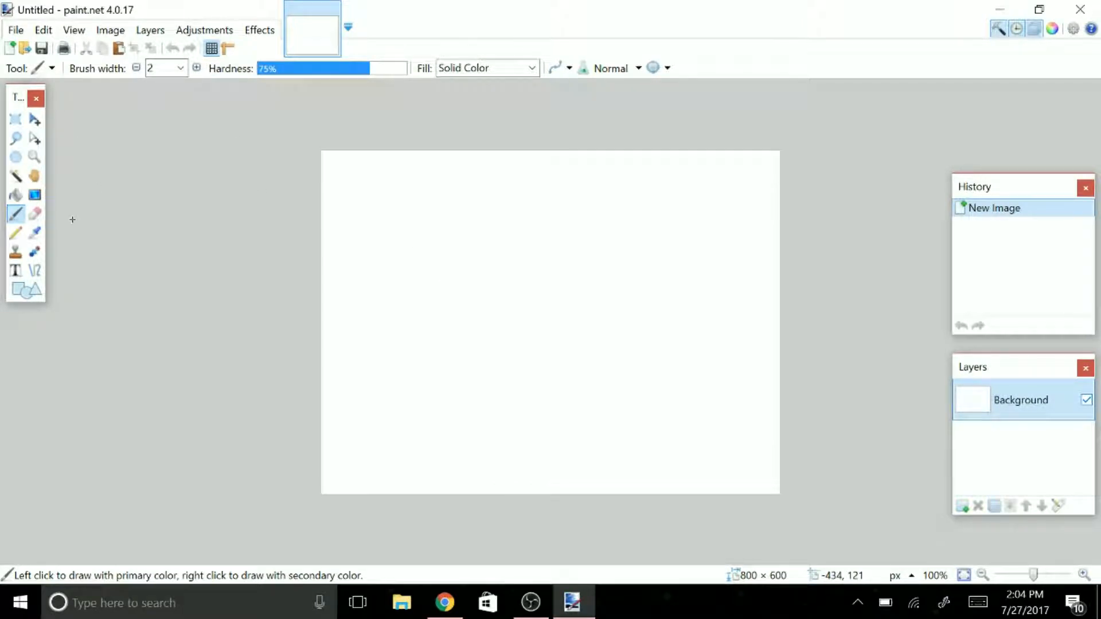
pyautogui.click(10, 47)
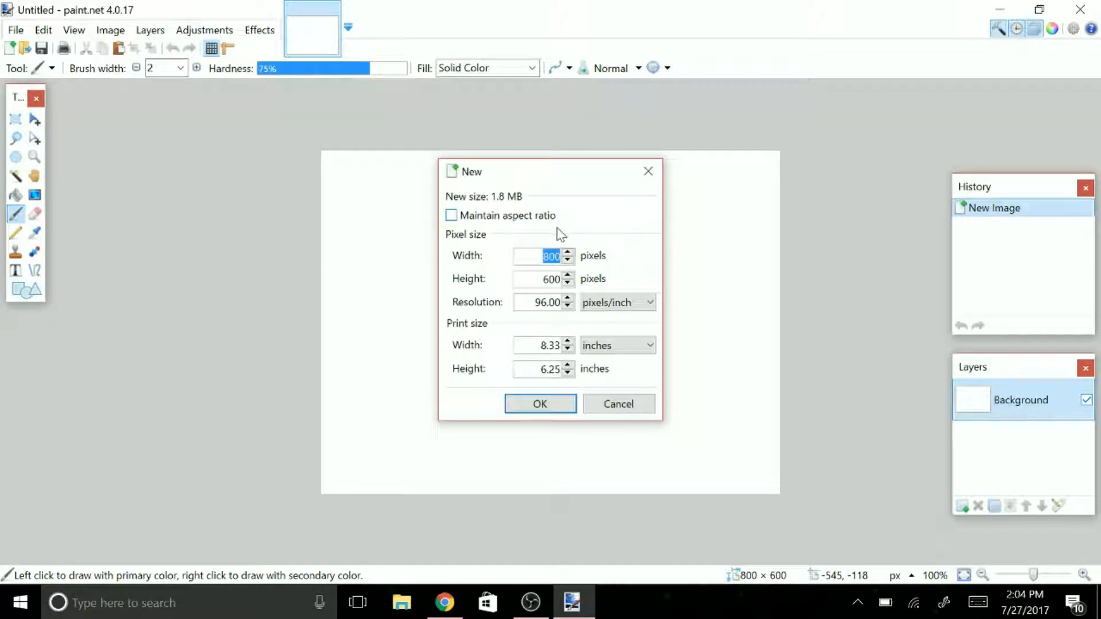
pyautogui.write('2000')
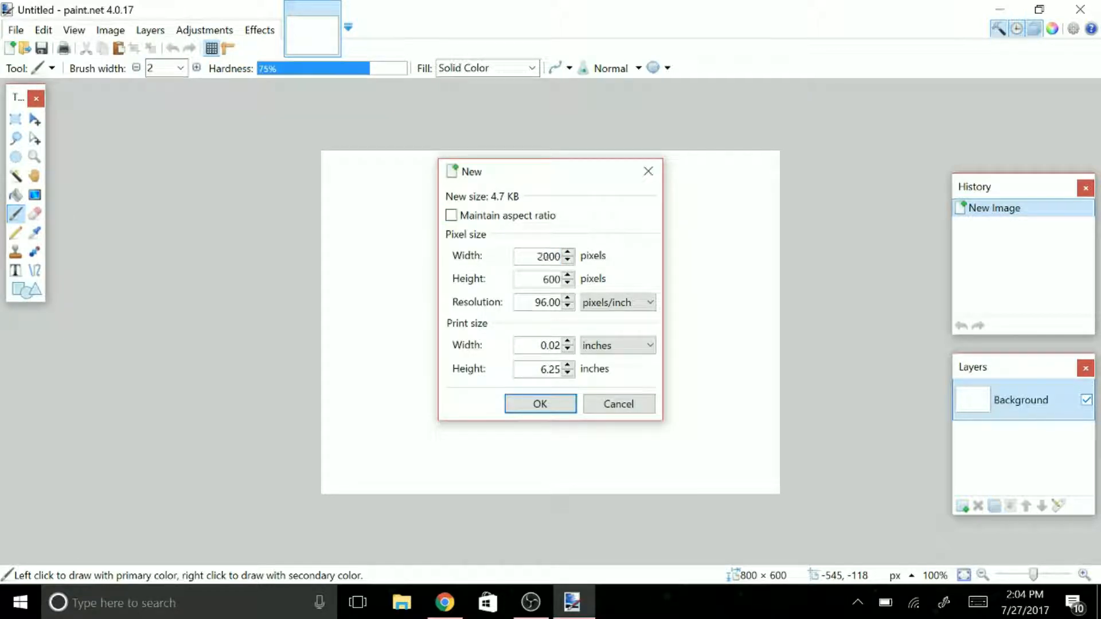
pyautogui.write('2000')
pyautogui.click(565, 410)
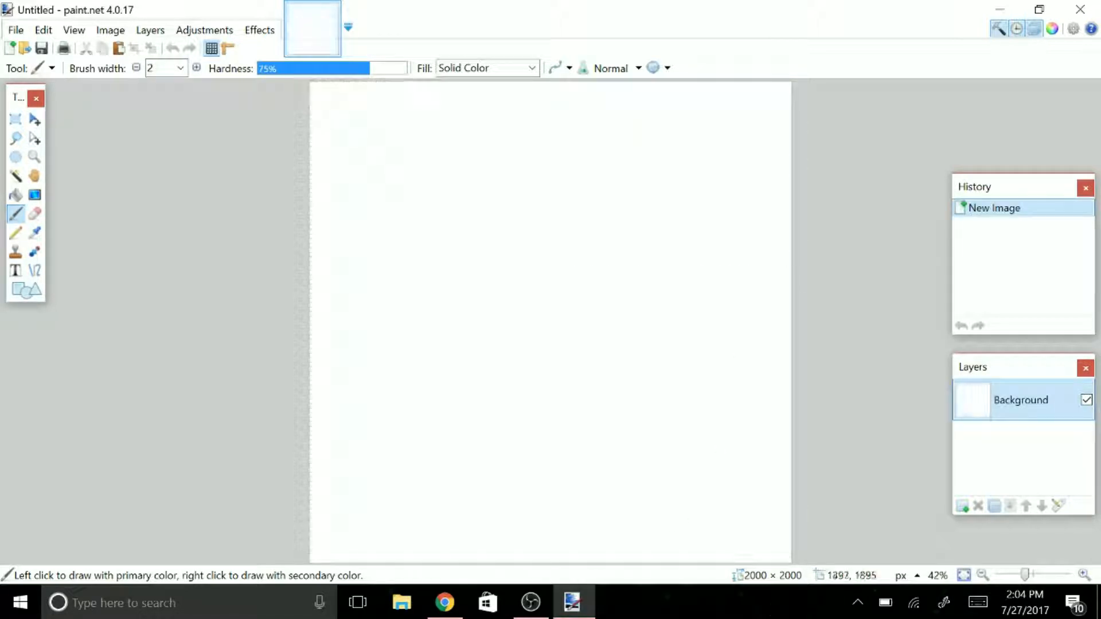
# - Erase the white background with the Magic Wand so the canvas is transparent, and clear the selection
pyautogui.moveTo(1026, 575); pyautogui.dragTo(1015, 575)
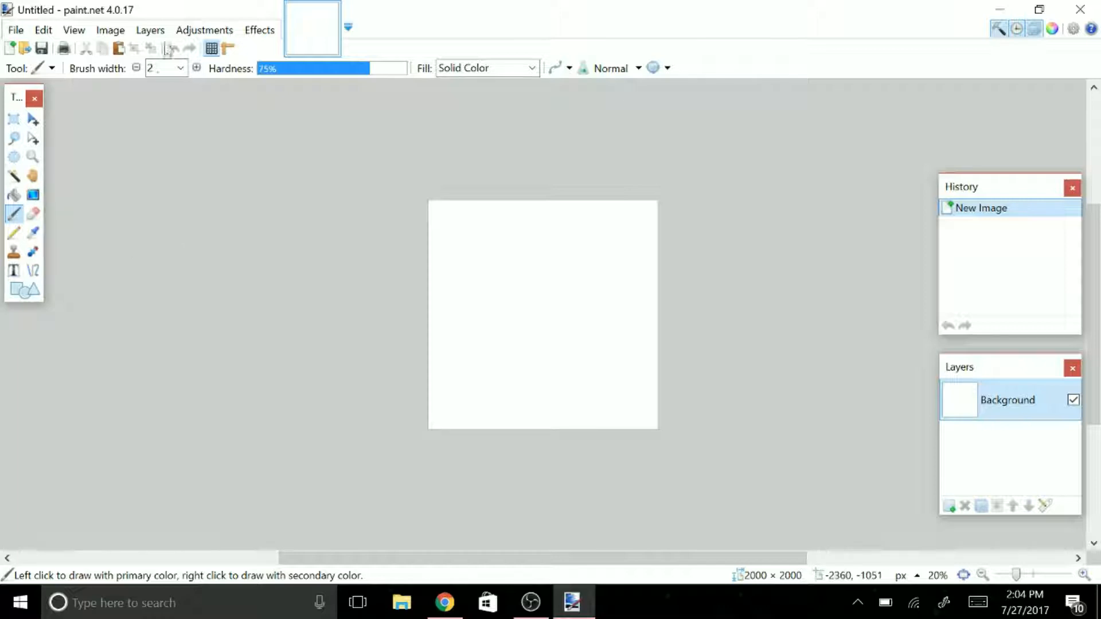
pyautogui.click(14, 175)
pyautogui.click(487, 285)
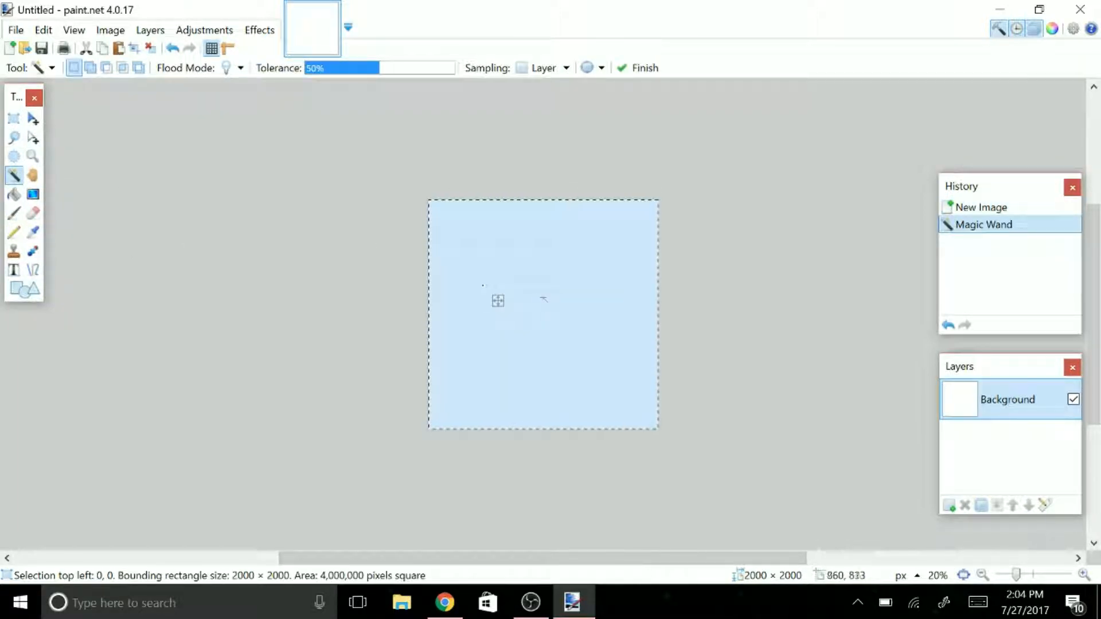
pyautogui.press('Delete')
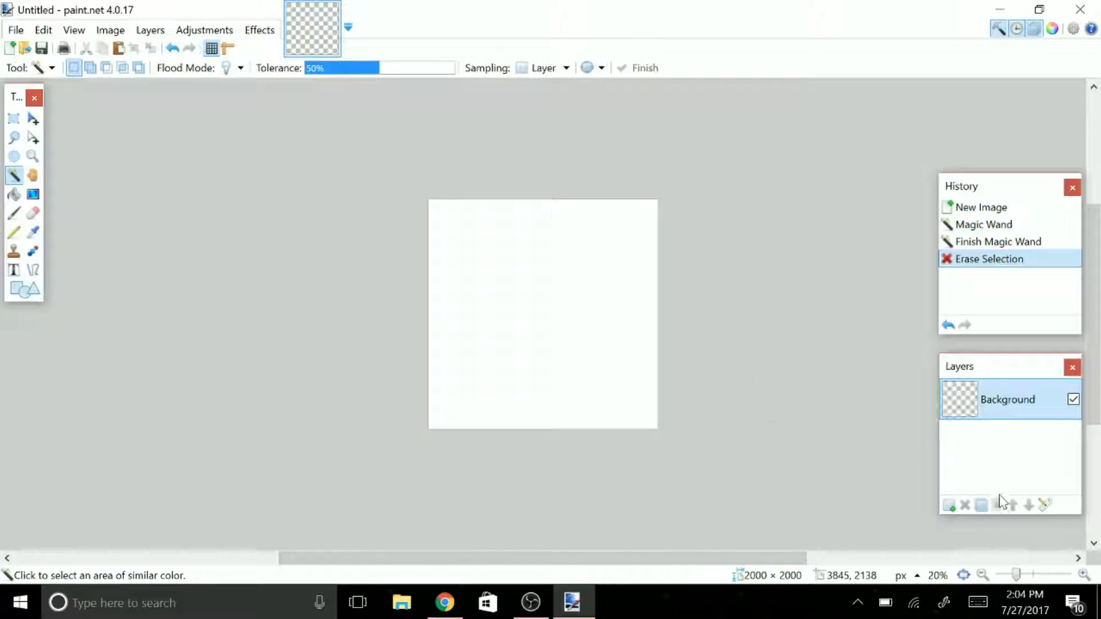
pyautogui.click(577, 319)
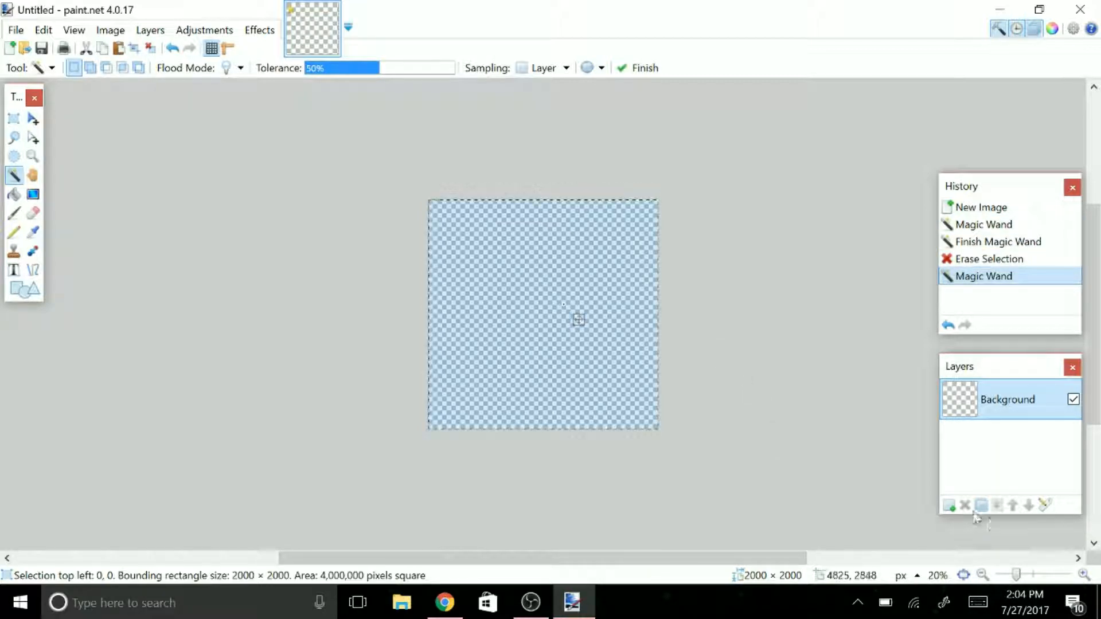
pyautogui.moveTo(1016, 576)
pyautogui.mouseDown()
pyautogui.moveTo(1031, 576)
pyautogui.moveTo(1023, 583)
pyautogui.mouseUp()
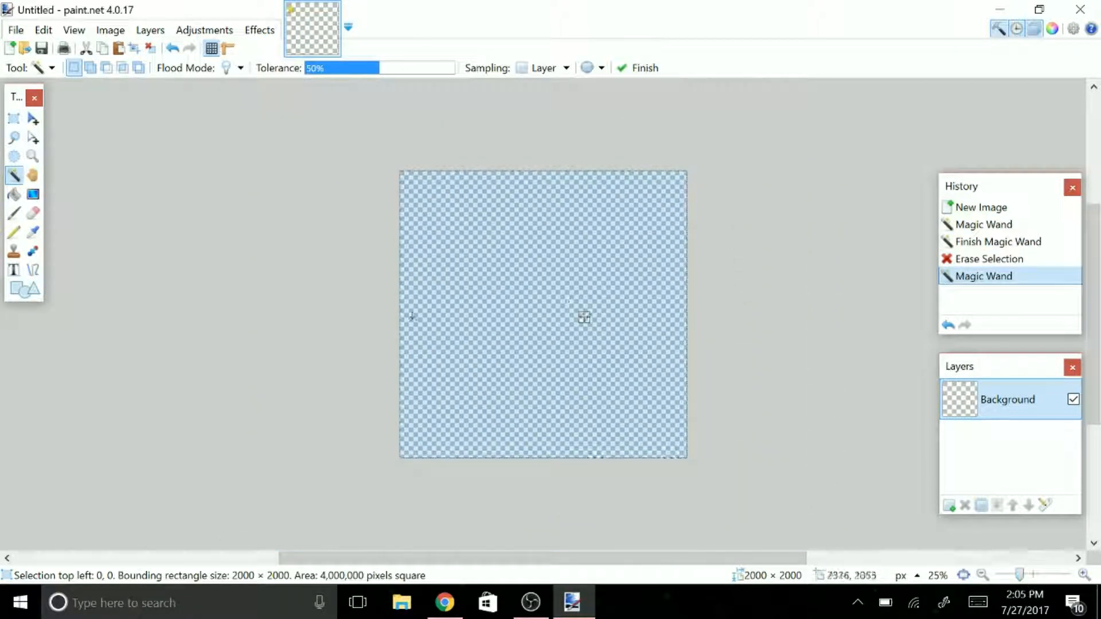
pyautogui.hotkey('ctrl', 'd')
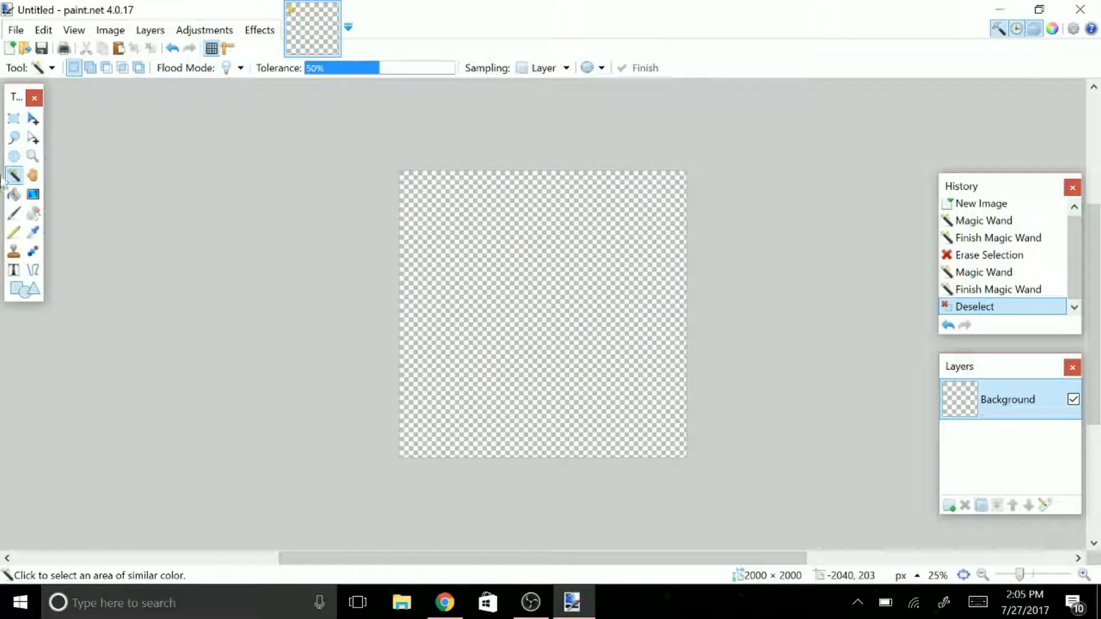
# - Activate the Text tool and choose SquareFont as the font
pyautogui.click(13, 270)
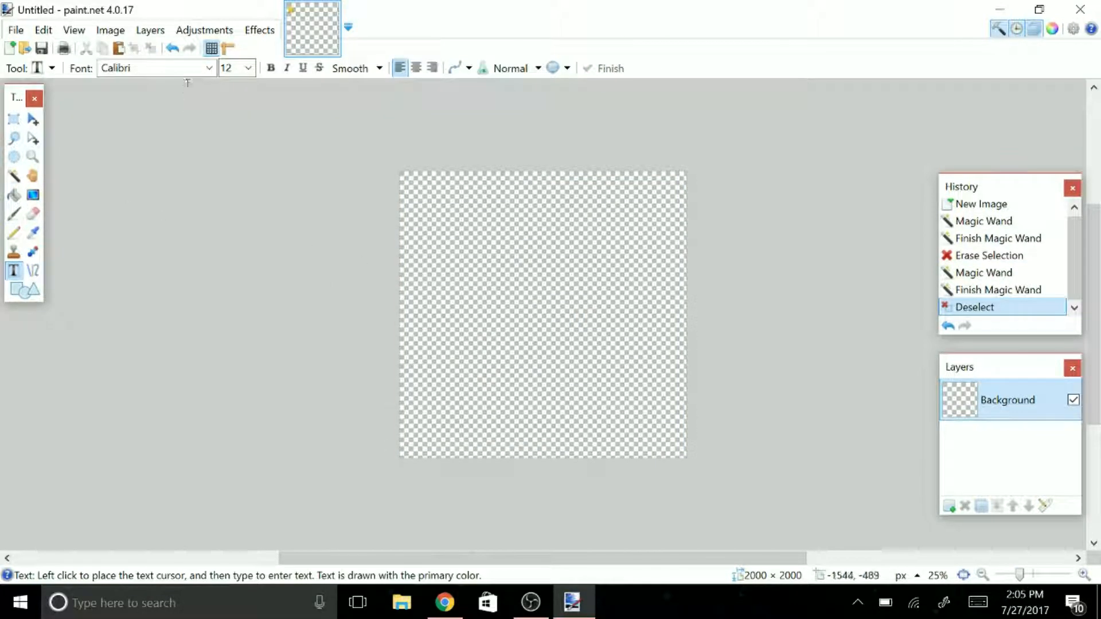
pyautogui.click(210, 68)
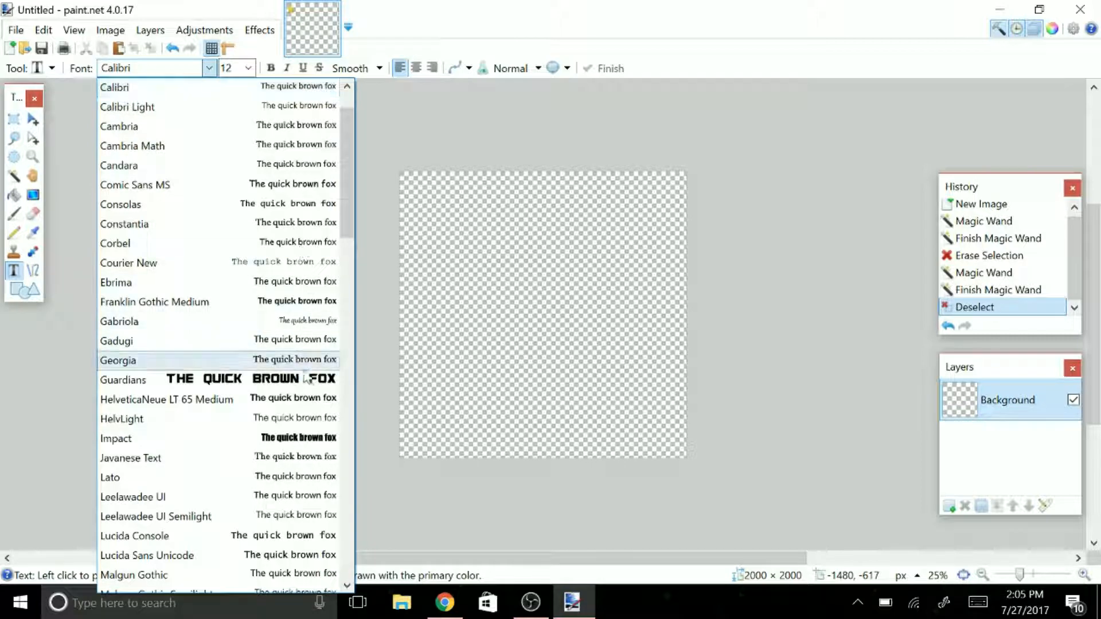
pyautogui.scroll(-3, 310, 393)
pyautogui.scroll(-16, 310, 401)
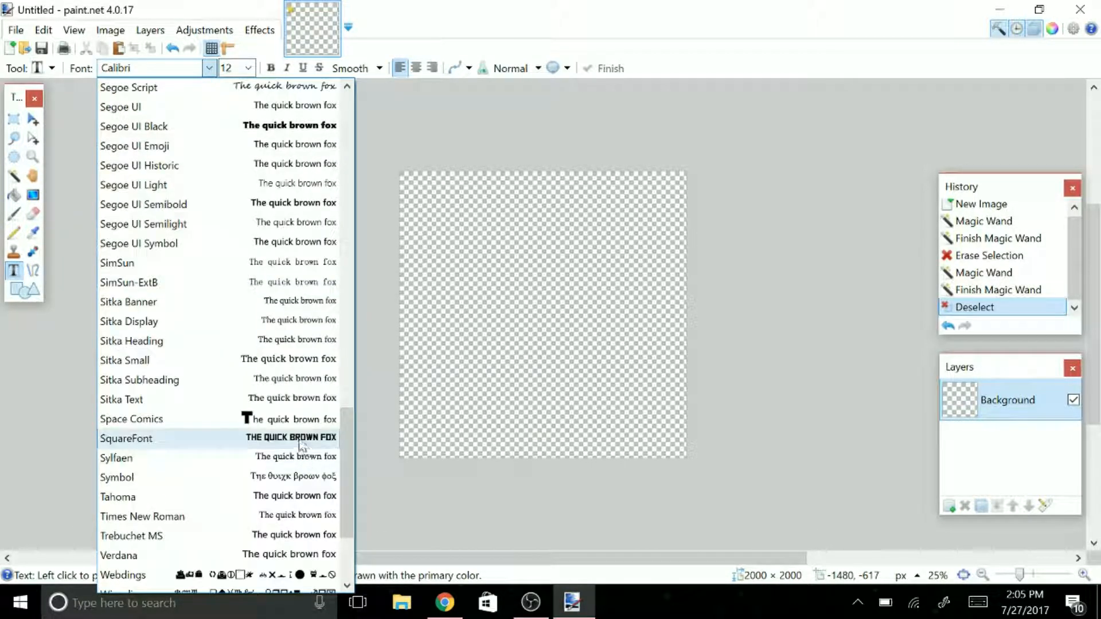
pyautogui.click(302, 441)
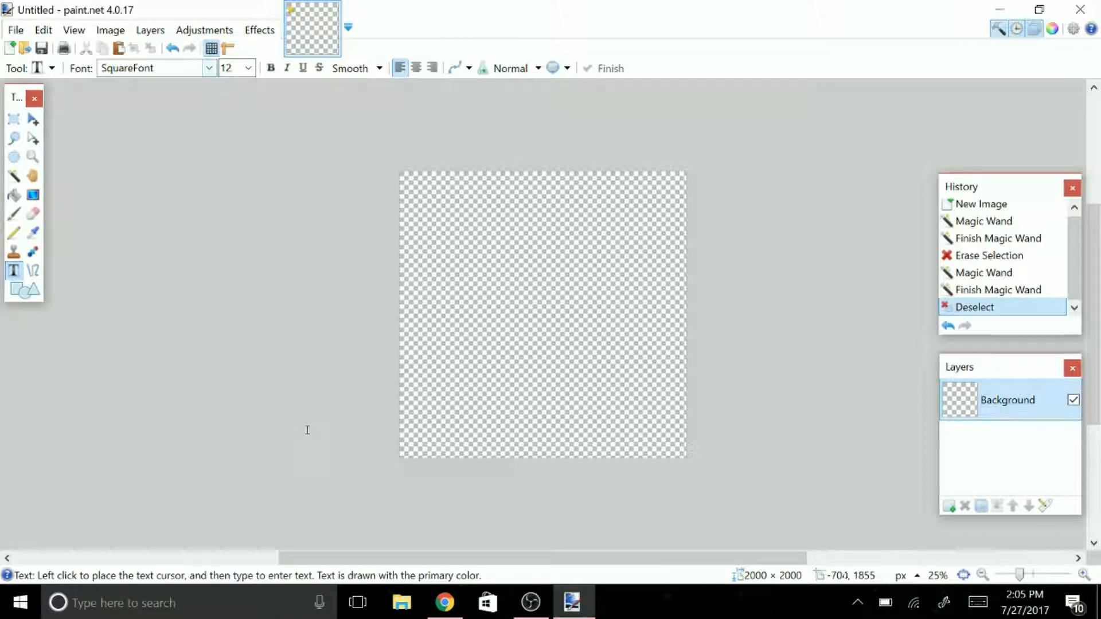
# - Place a text cursor on the canvas and set the font size to 500
pyautogui.click(440, 300)
pyautogui.moveTo(449, 308); pyautogui.dragTo(471, 308)
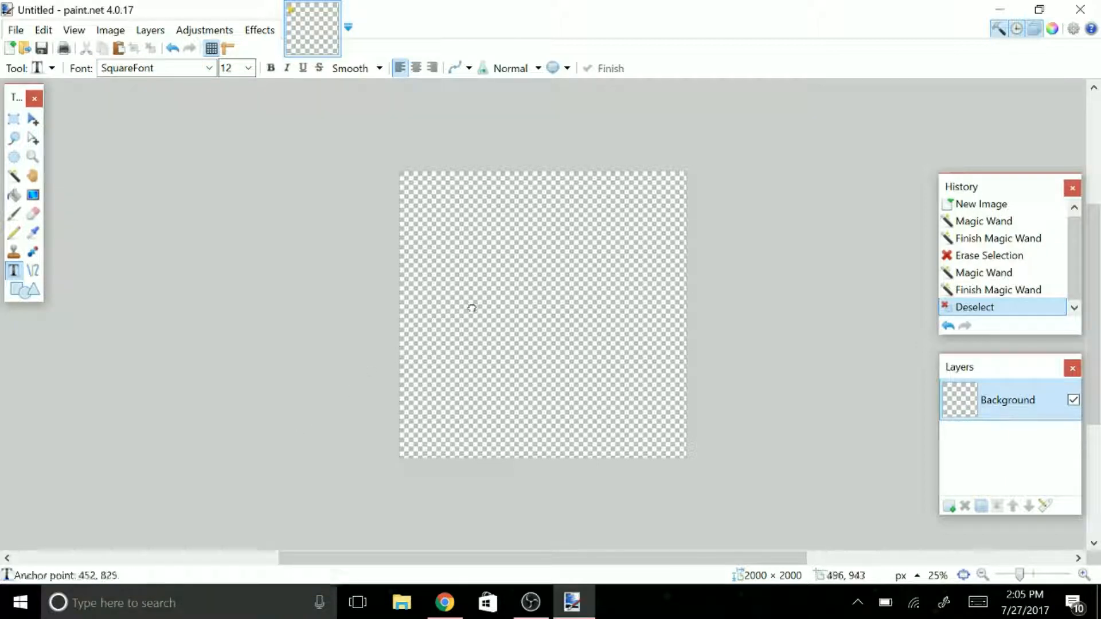
pyautogui.click(248, 67)
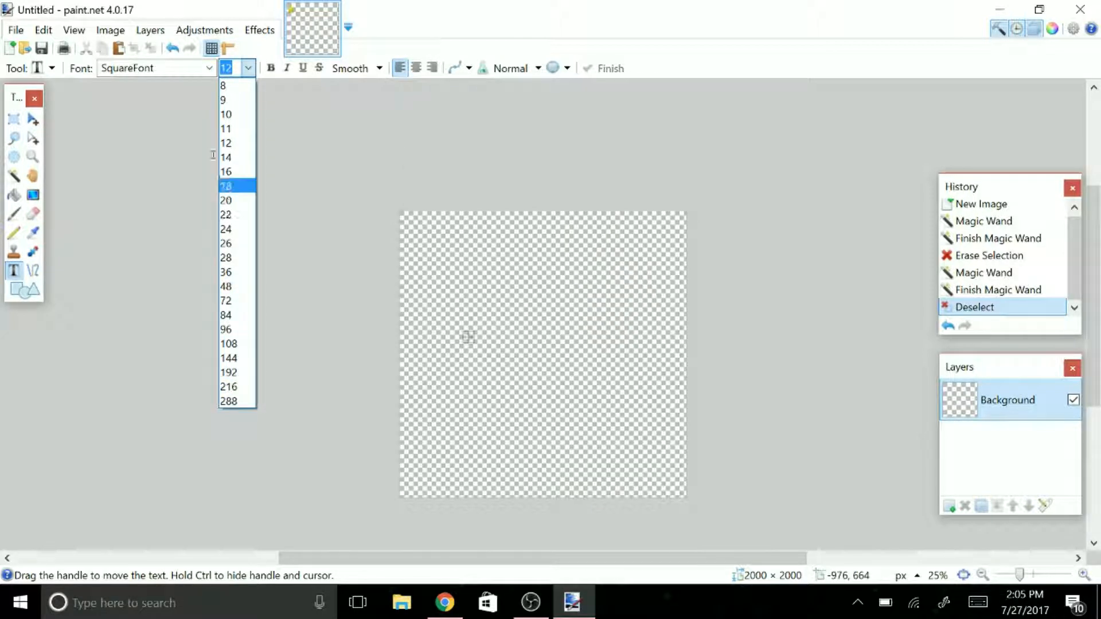
pyautogui.click(228, 400)
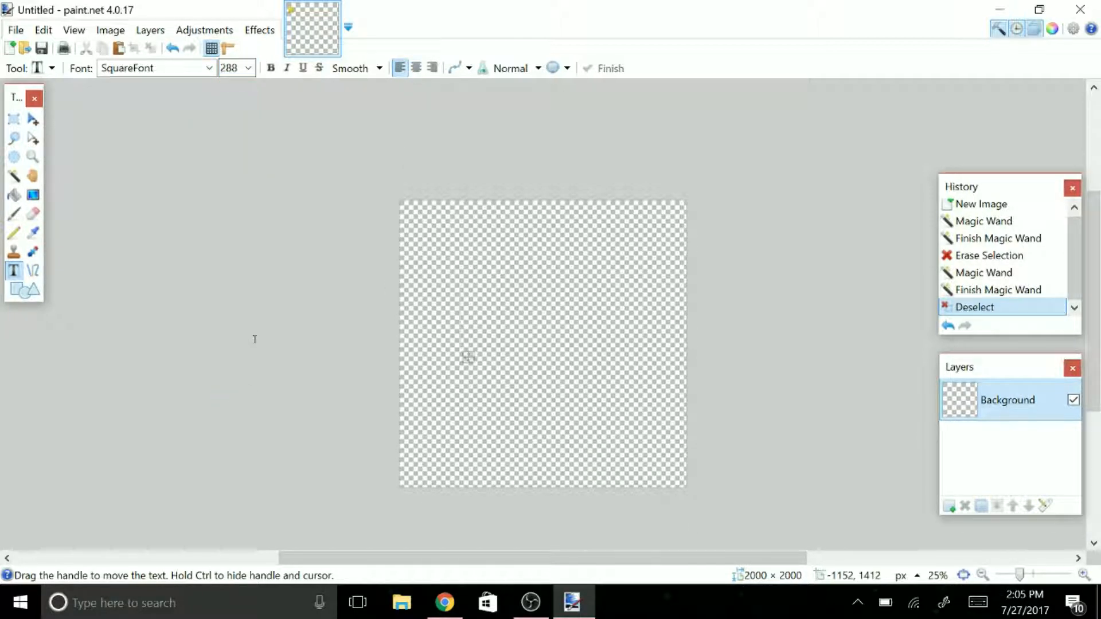
pyautogui.click(228, 68)
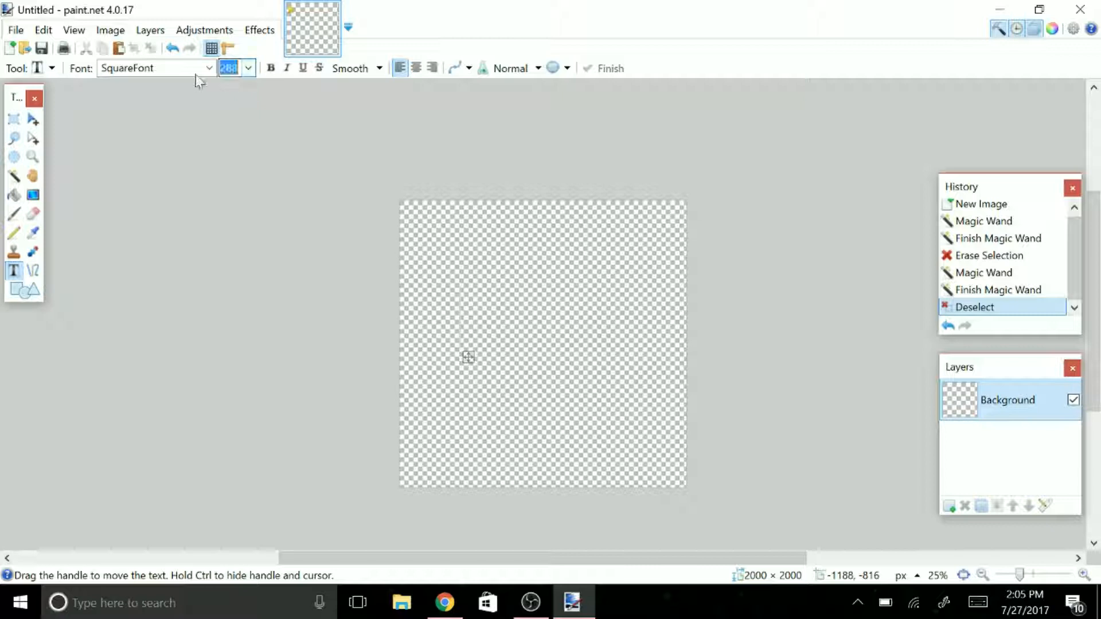
pyautogui.write('50')
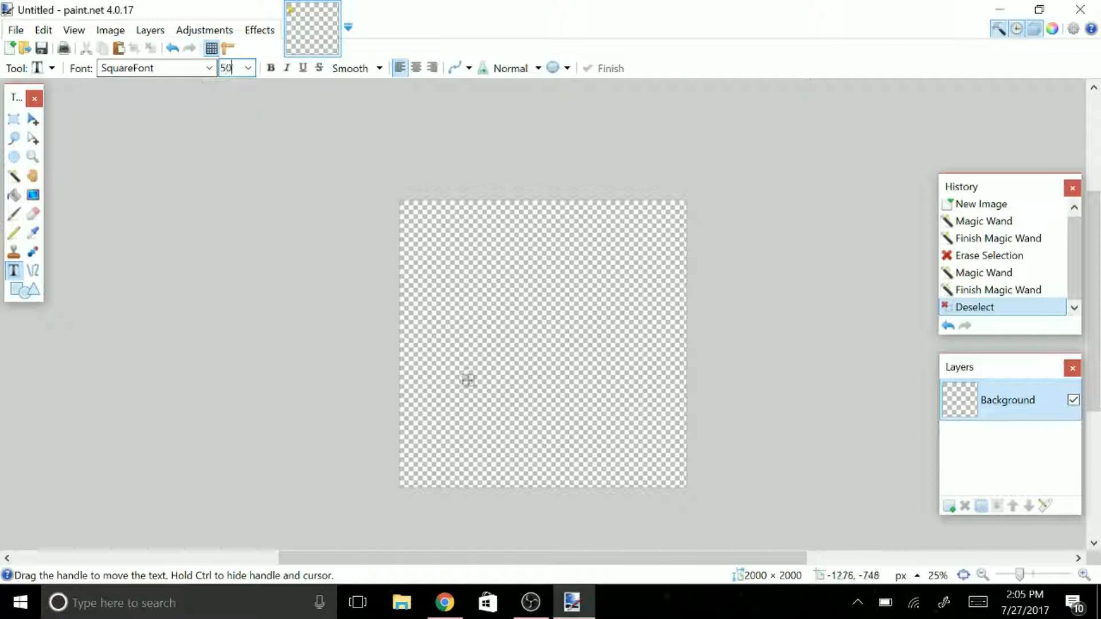
pyautogui.write('0')
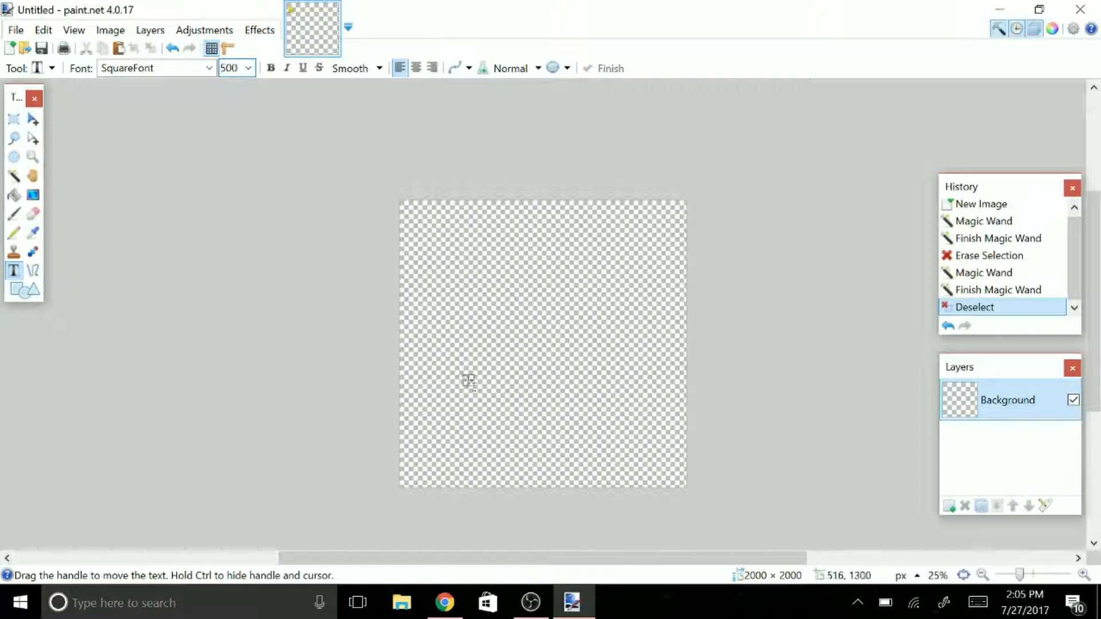
pyautogui.click(478, 397)
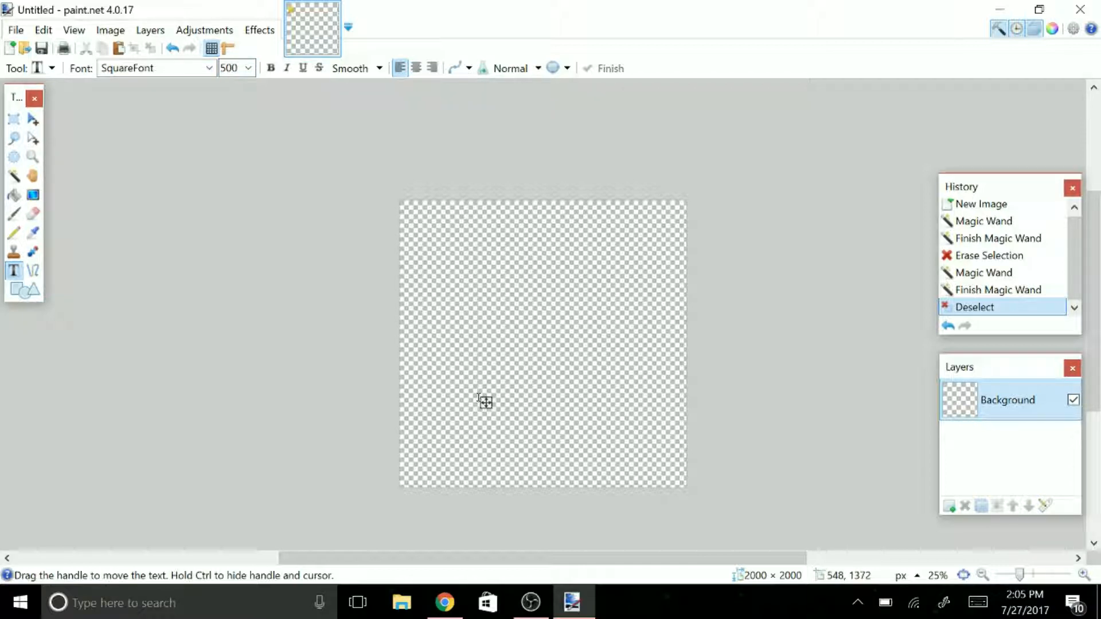
pyautogui.write('L')
pyautogui.press('BackSpace')
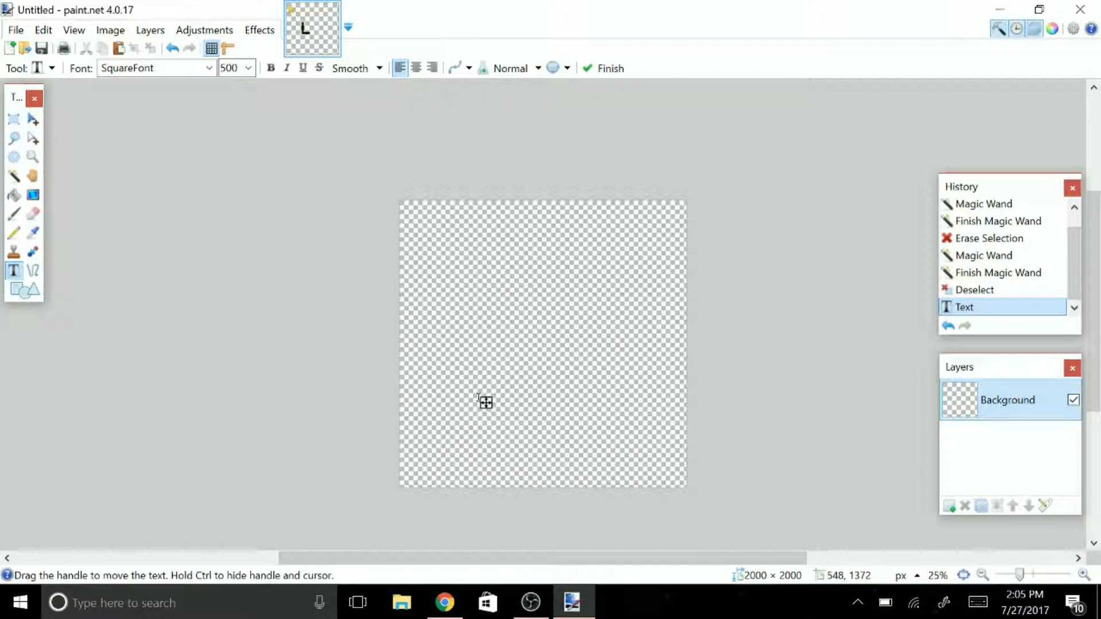
# - Set the font size to 1000
pyautogui.click(253, 68)
pyautogui.scroll(-3, 267, 324)
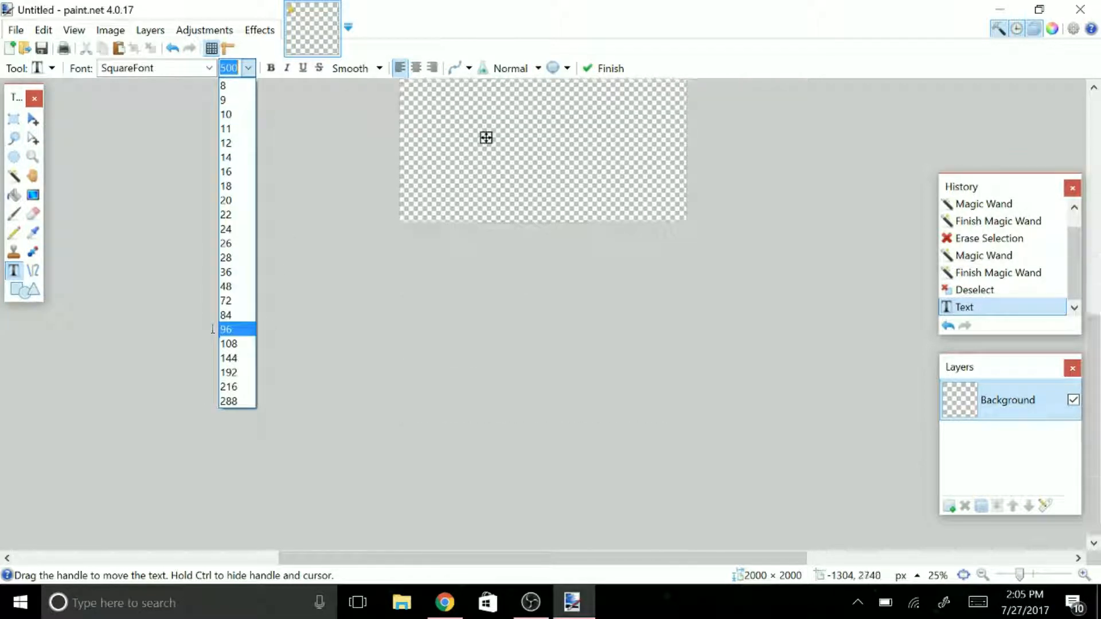
pyautogui.write('100')
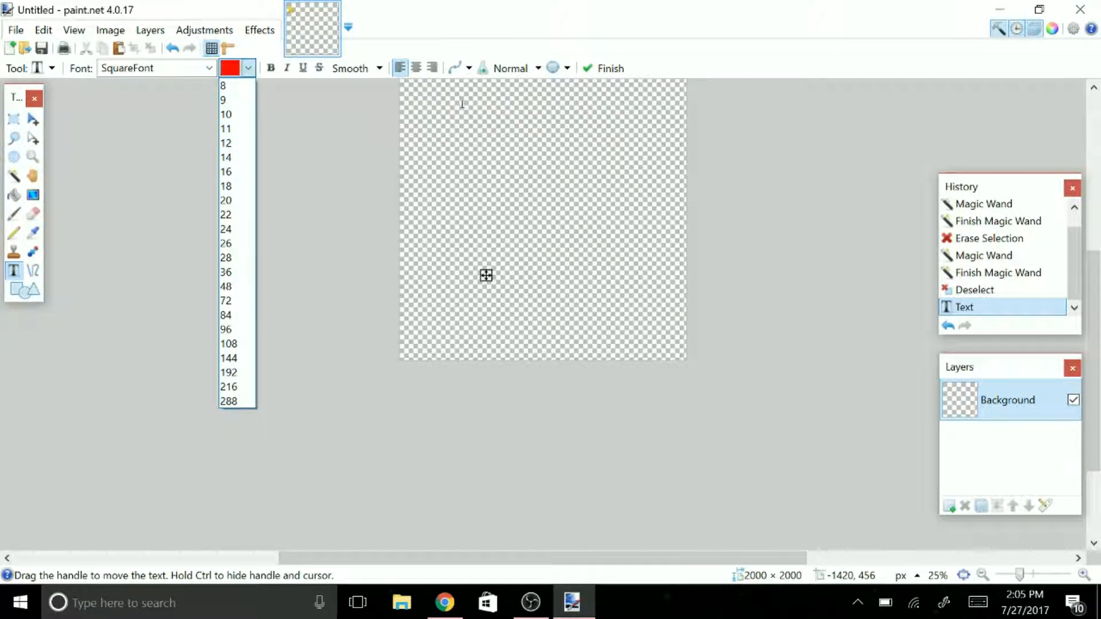
pyautogui.write('0')
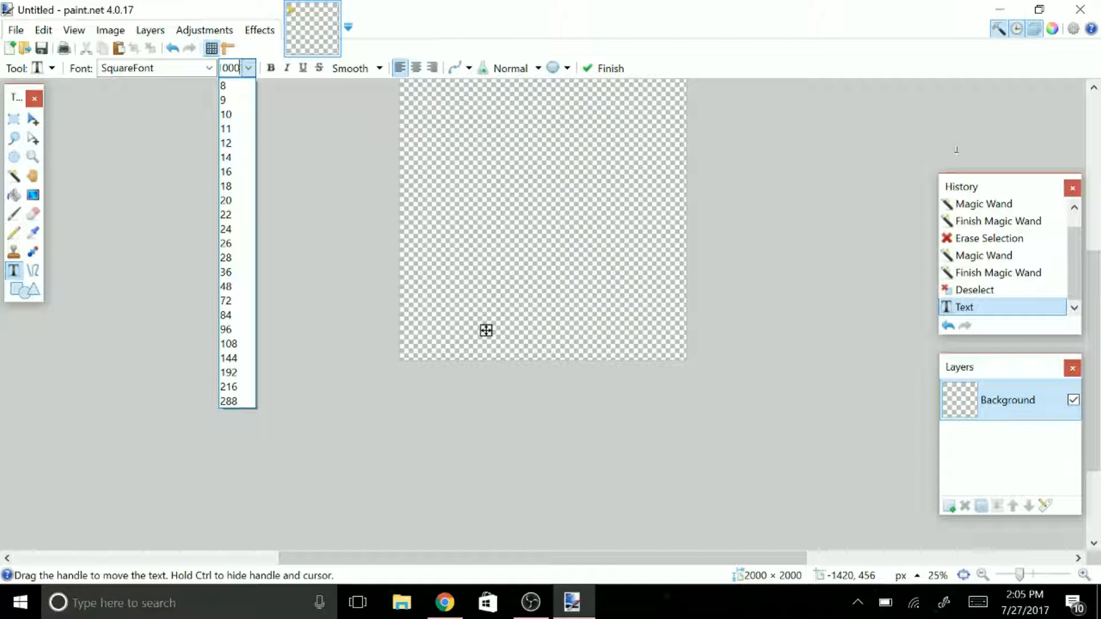
pyautogui.scroll(3, 894, 138)
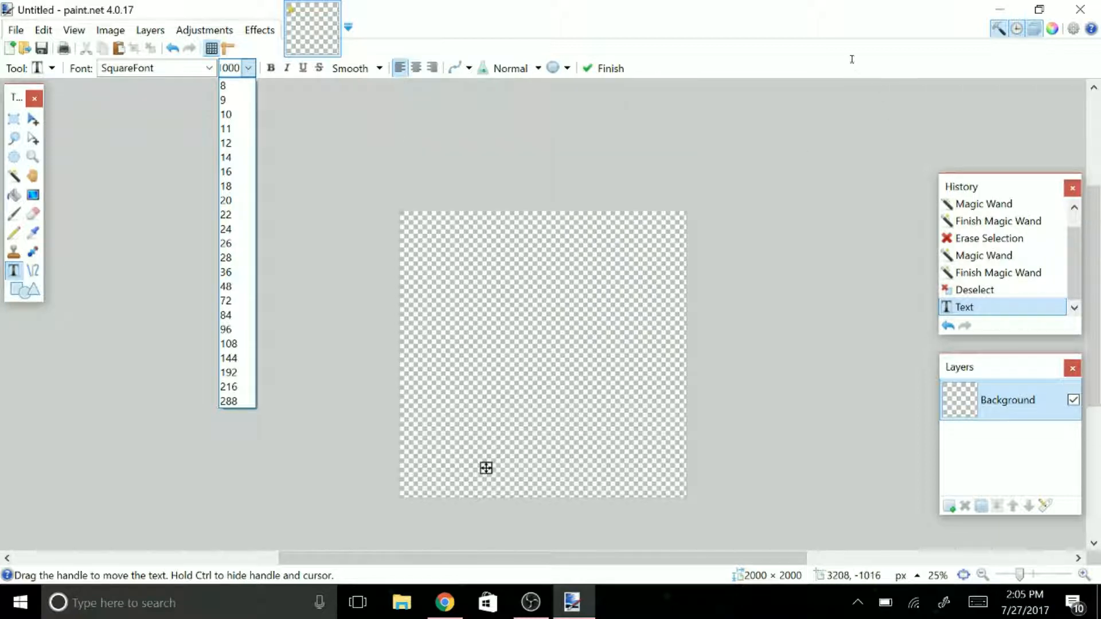
# - Enter the letter L on the canvas and move it just right of the canvas centre
pyautogui.click(551, 365)
pyautogui.scroll(-1, 551, 364)
pyautogui.write('L')
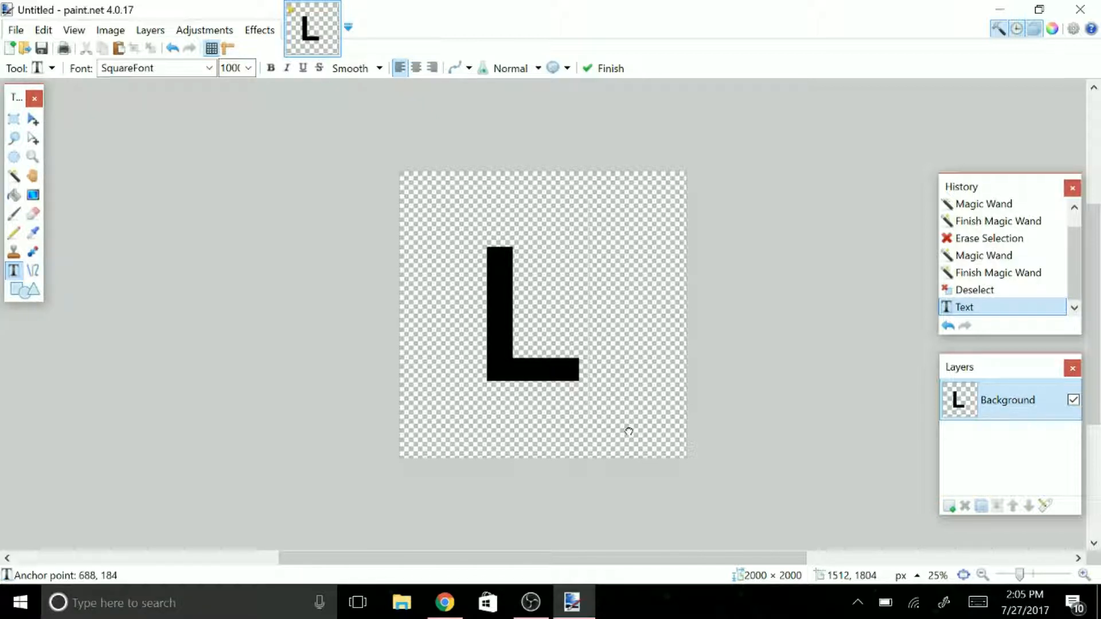
pyautogui.moveTo(629, 431); pyautogui.dragTo(657, 436)
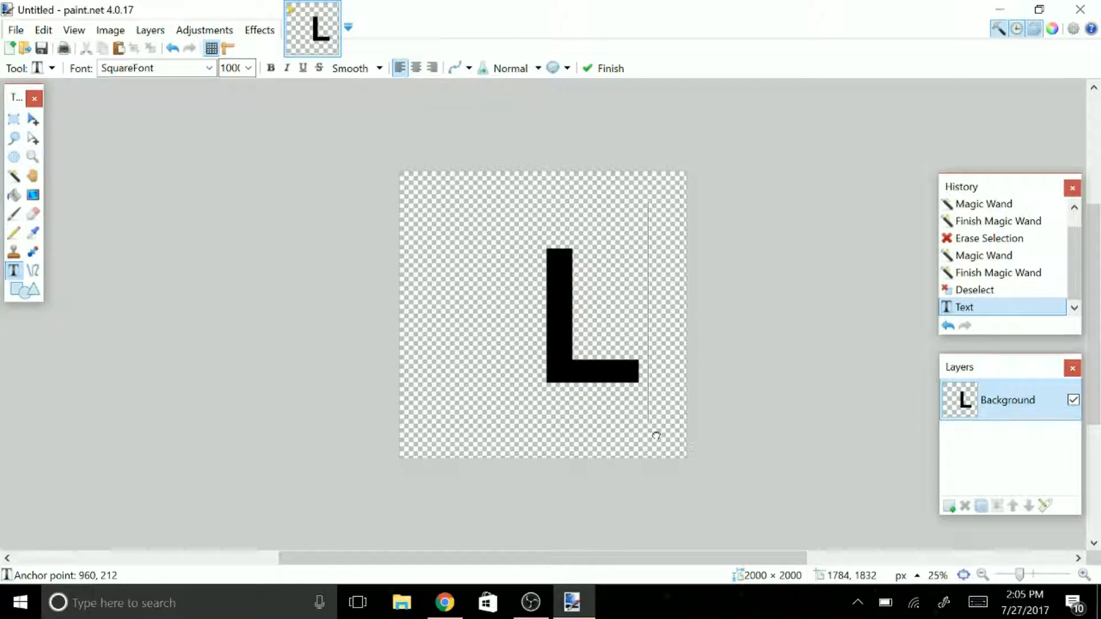
pyautogui.moveTo(656, 436); pyautogui.dragTo(659, 433)
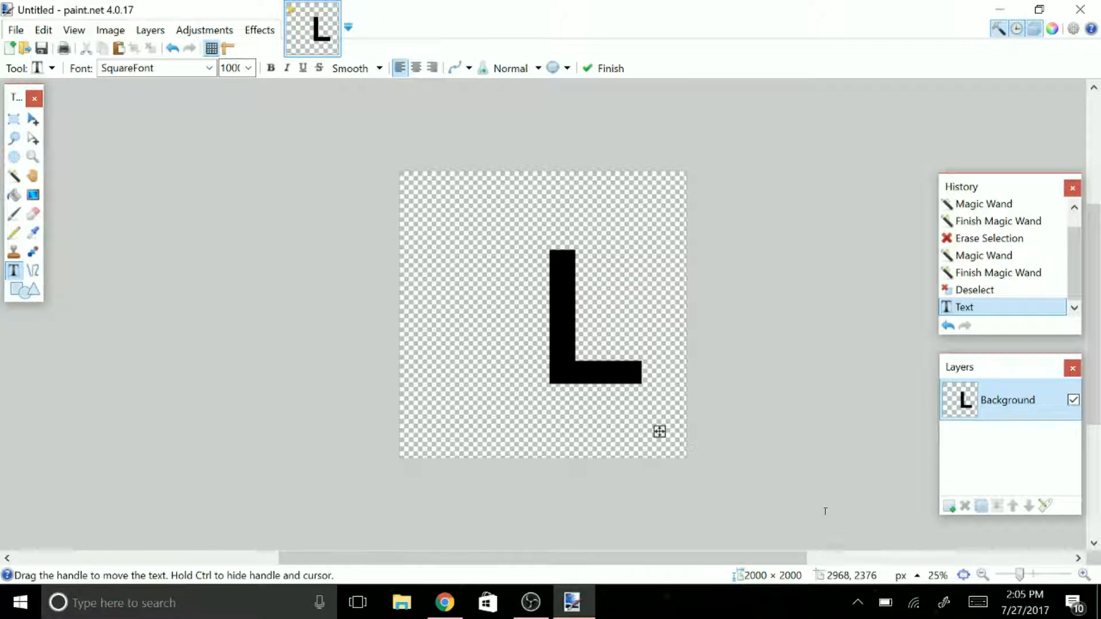
# - Add a new layer and enter the letter E on it, directly to the left of the L
pyautogui.scroll(-3, 889, 511)
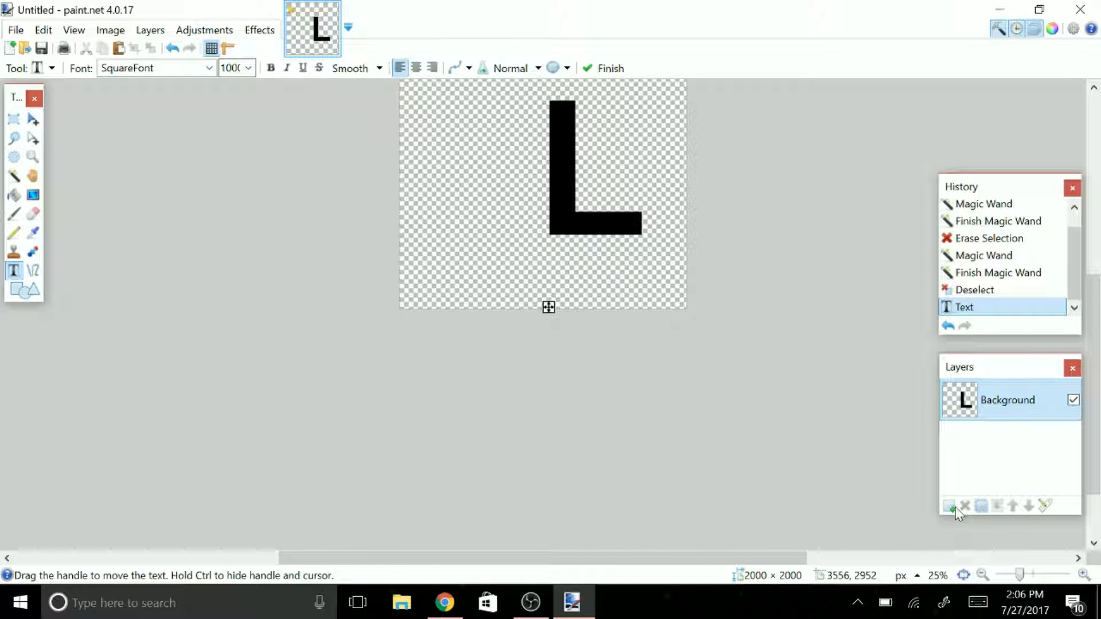
pyautogui.click(954, 508)
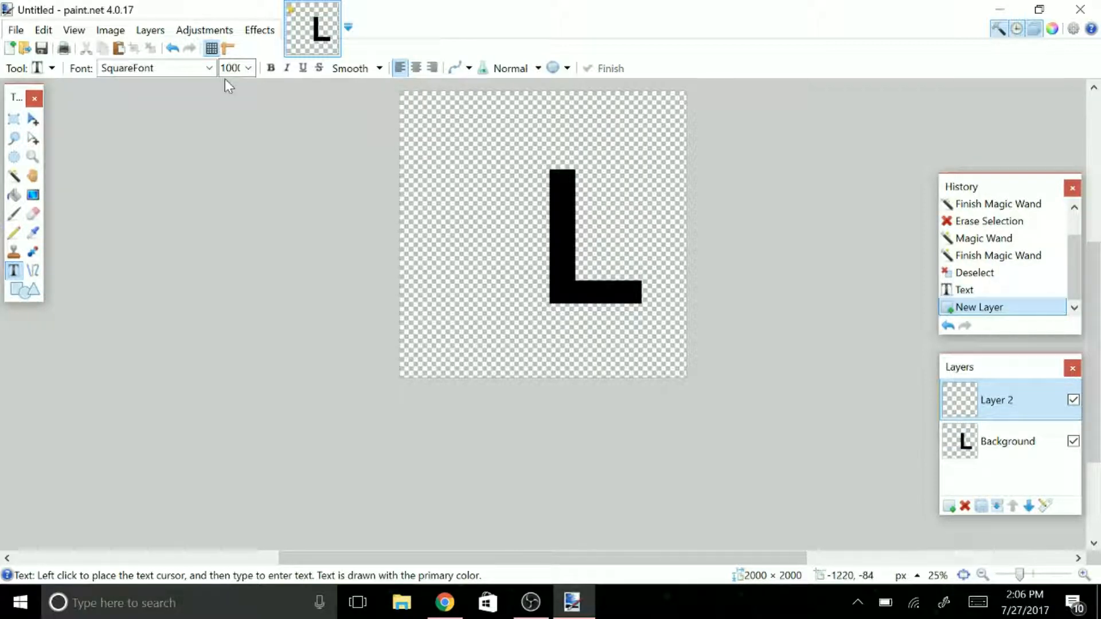
pyautogui.click(512, 253)
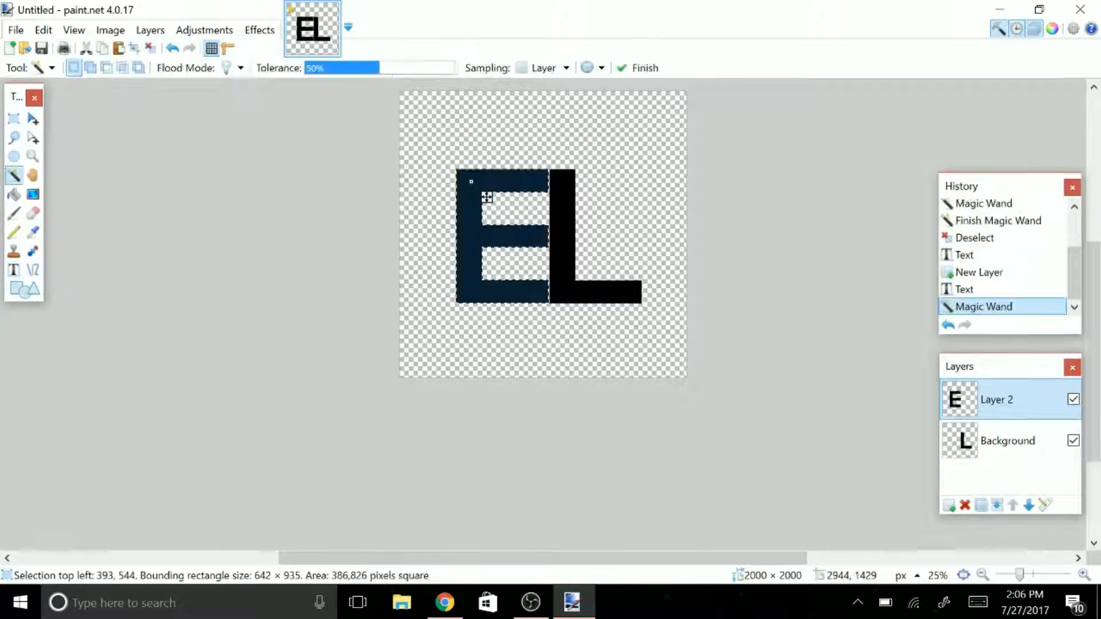
pyautogui.hotkey('ctrl', 'z')
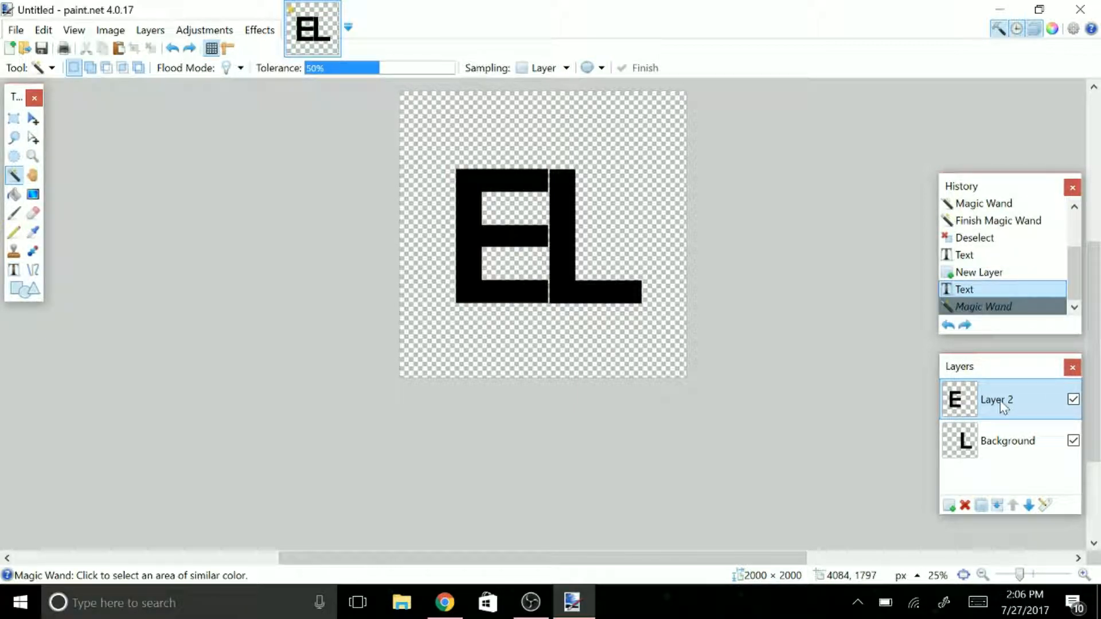
# - Select all of the E's layer, rotate it about 180° and move it so the E's spine and end bar overlap the L
pyautogui.click(44, 30)
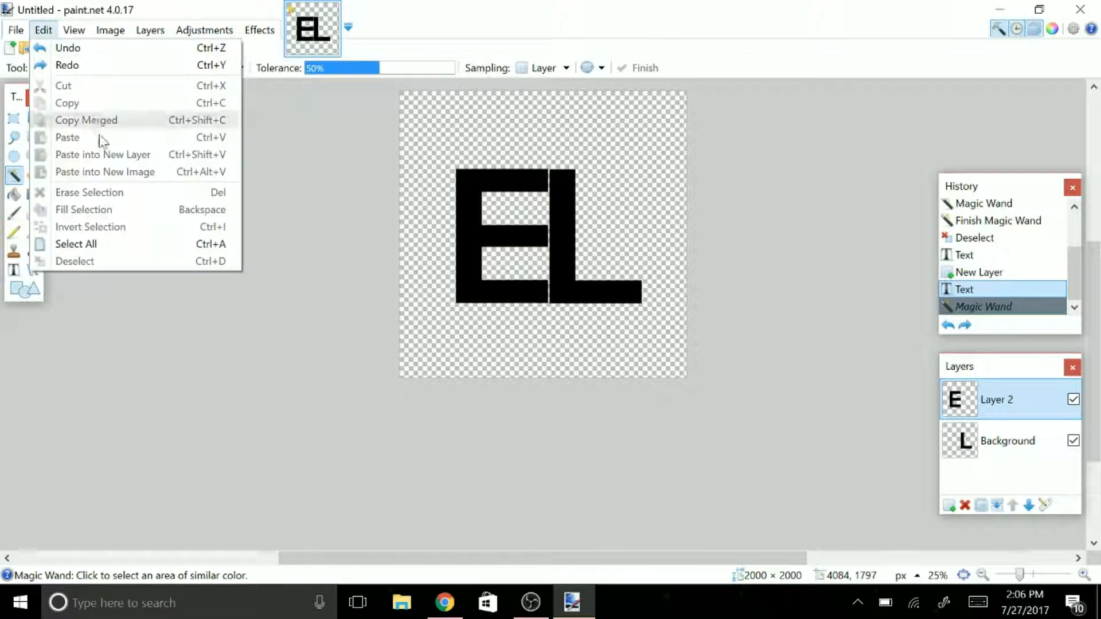
pyautogui.click(130, 244)
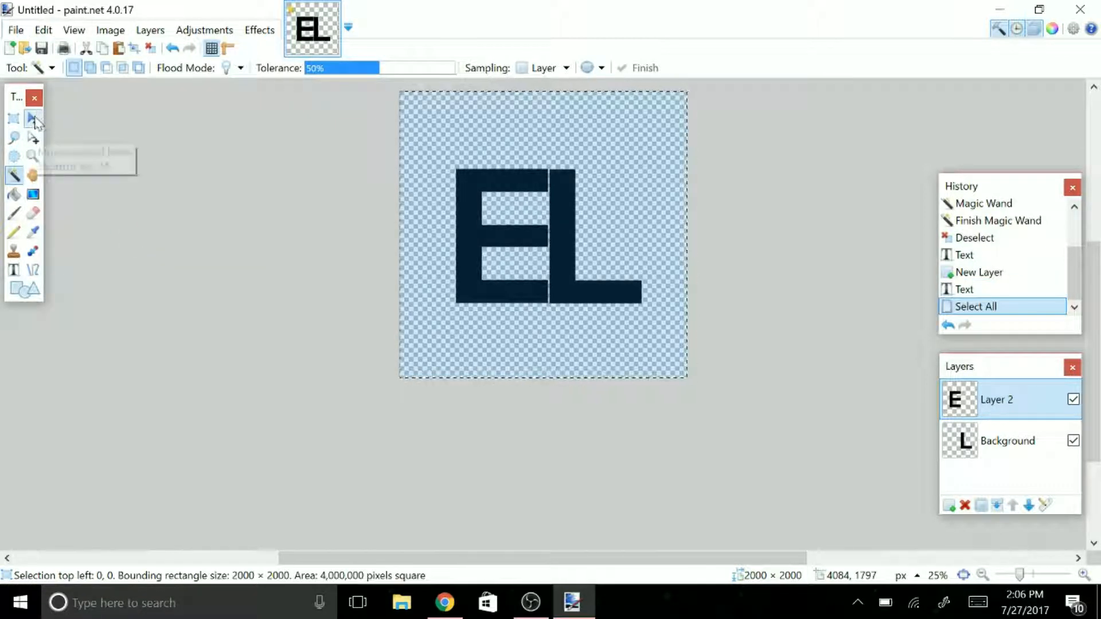
pyautogui.click(33, 119)
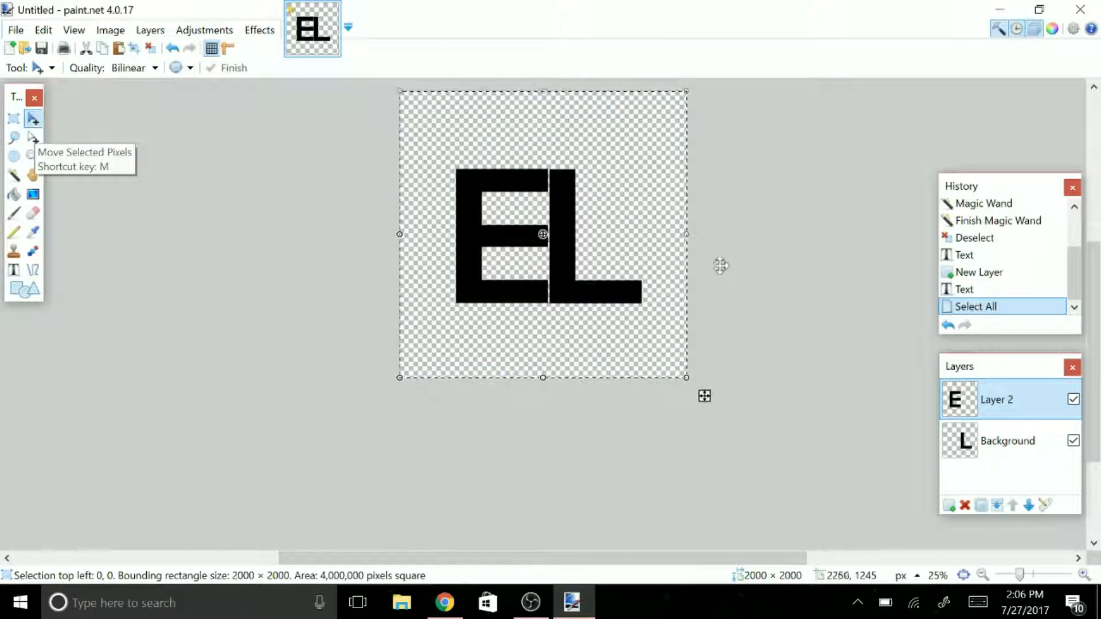
pyautogui.moveTo(716, 261); pyautogui.dragTo(290, 206)
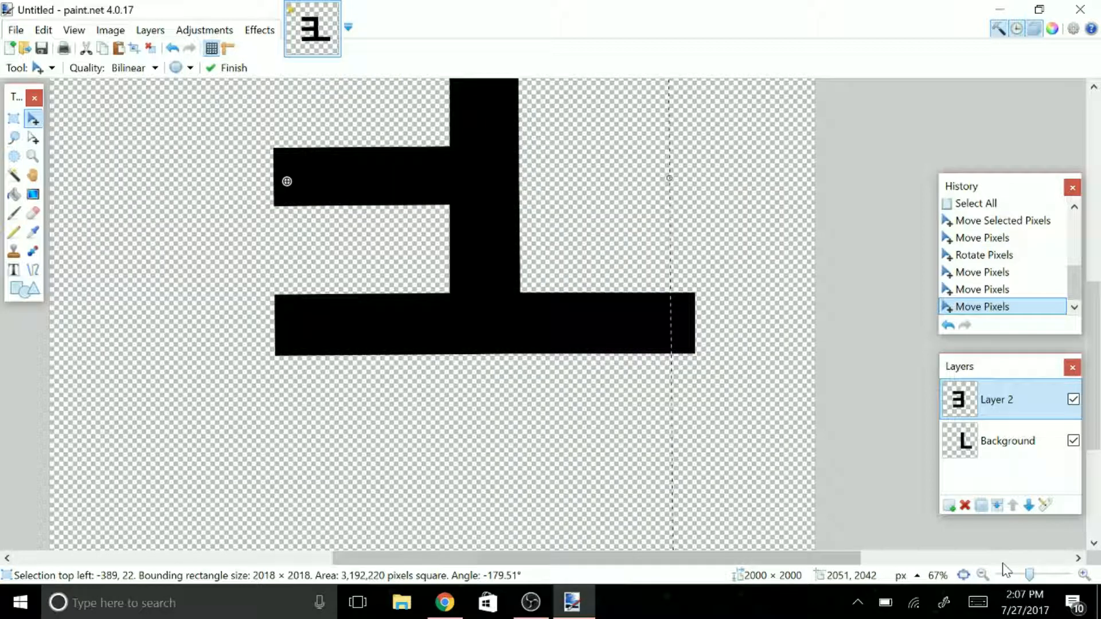
# - Merge the rotated E's layer down into the L's layer
pyautogui.click(1023, 574)
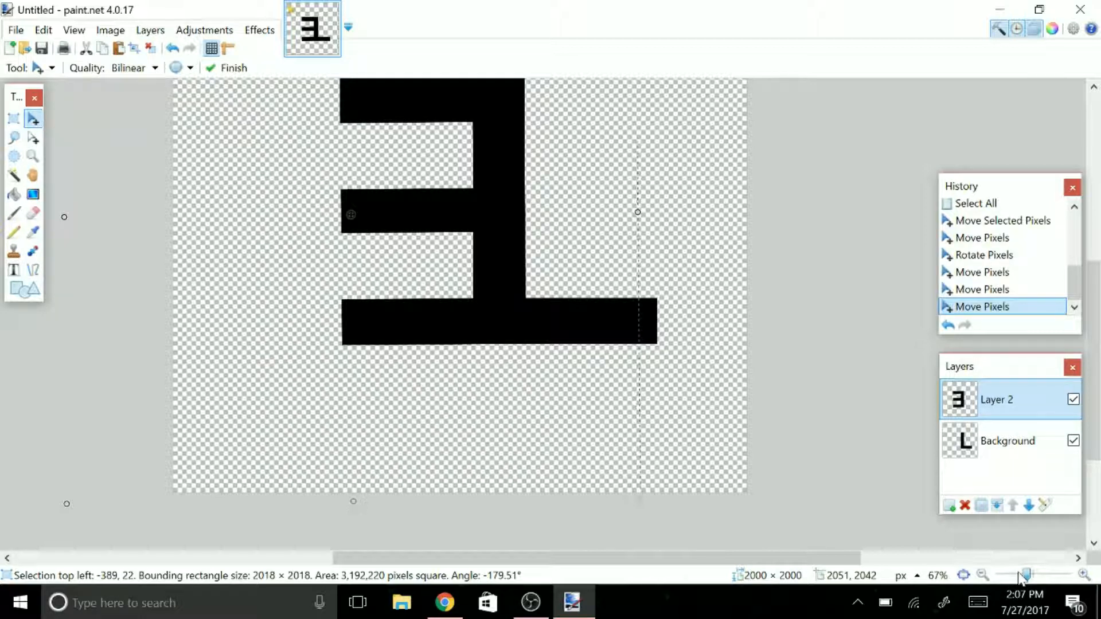
pyautogui.moveTo(1024, 574); pyautogui.dragTo(1016, 574)
pyautogui.click(996, 505)
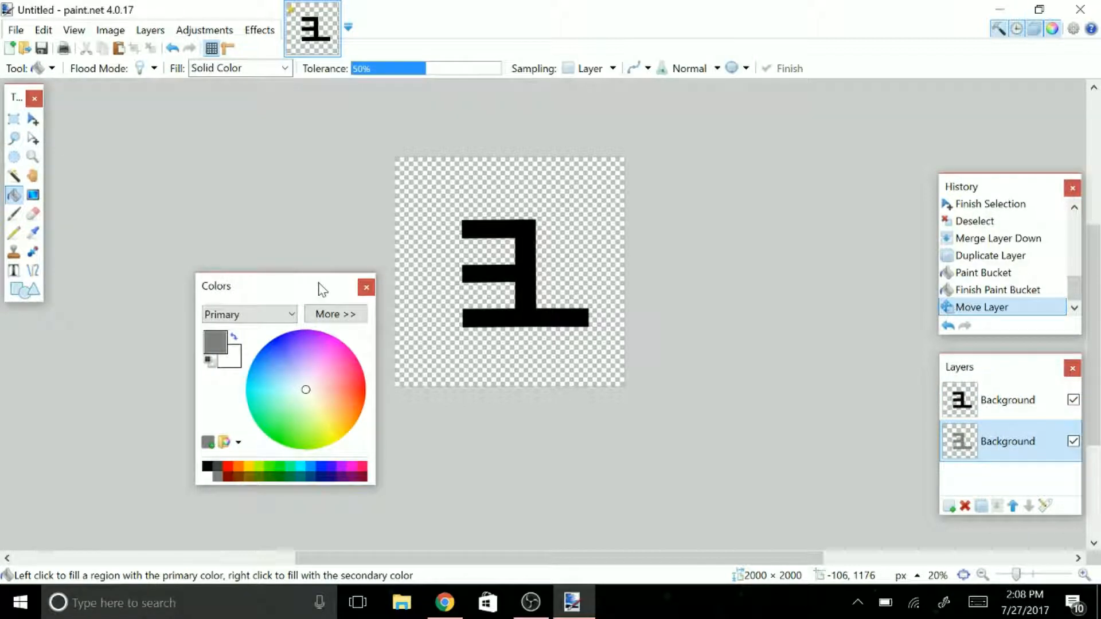
# - Move the Colors window clear of the canvas and enlarge the grey letter layer with Rotate / Zoom at a zoom of 1.11
pyautogui.moveTo(304, 289); pyautogui.dragTo(258, 301)
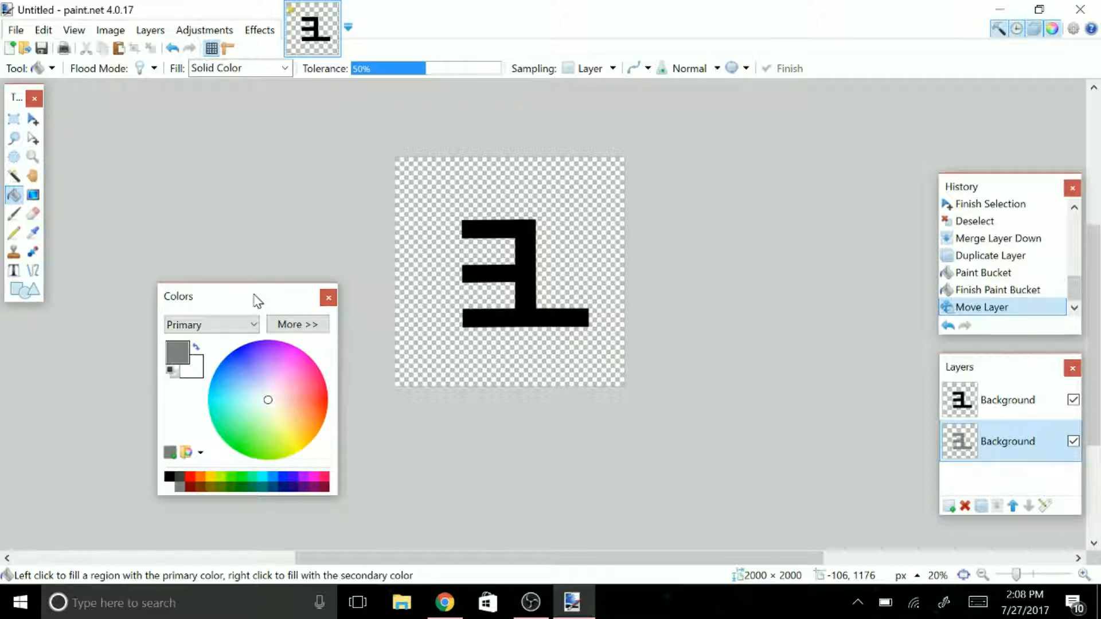
pyautogui.moveTo(252, 300); pyautogui.dragTo(225, 292)
pyautogui.click(150, 30)
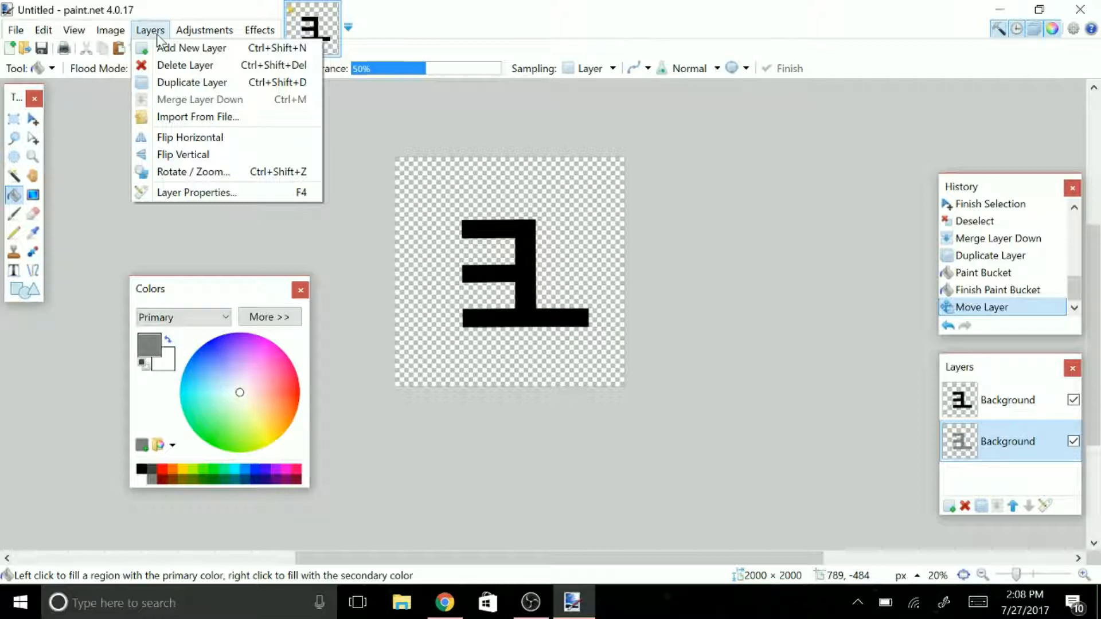
pyautogui.click(223, 171)
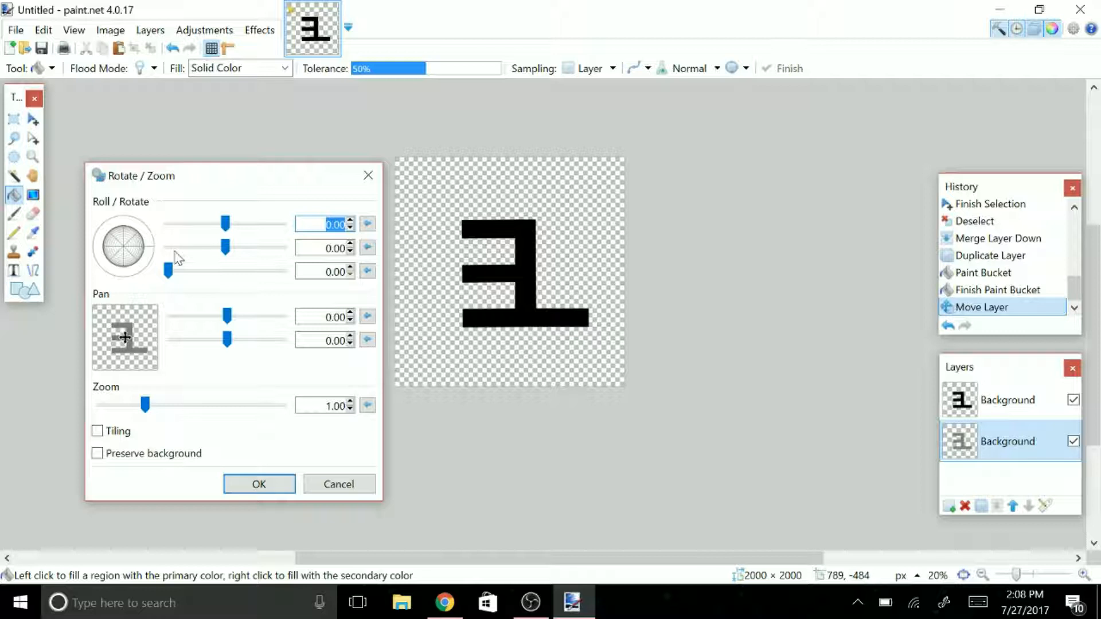
pyautogui.moveTo(145, 405); pyautogui.dragTo(149, 405)
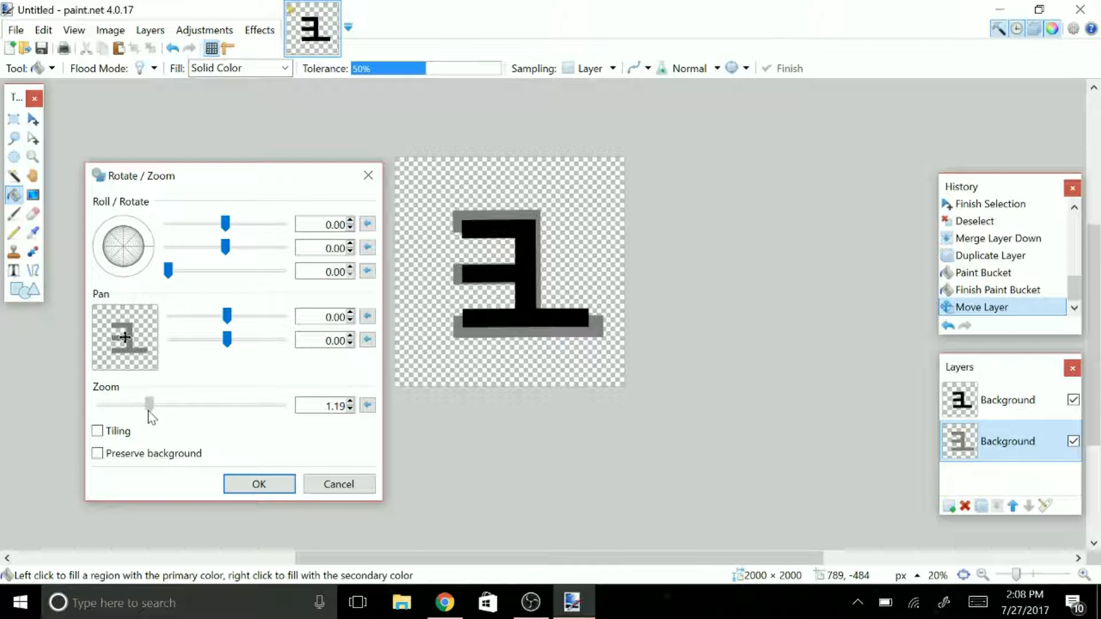
pyautogui.moveTo(148, 410); pyautogui.dragTo(146, 411)
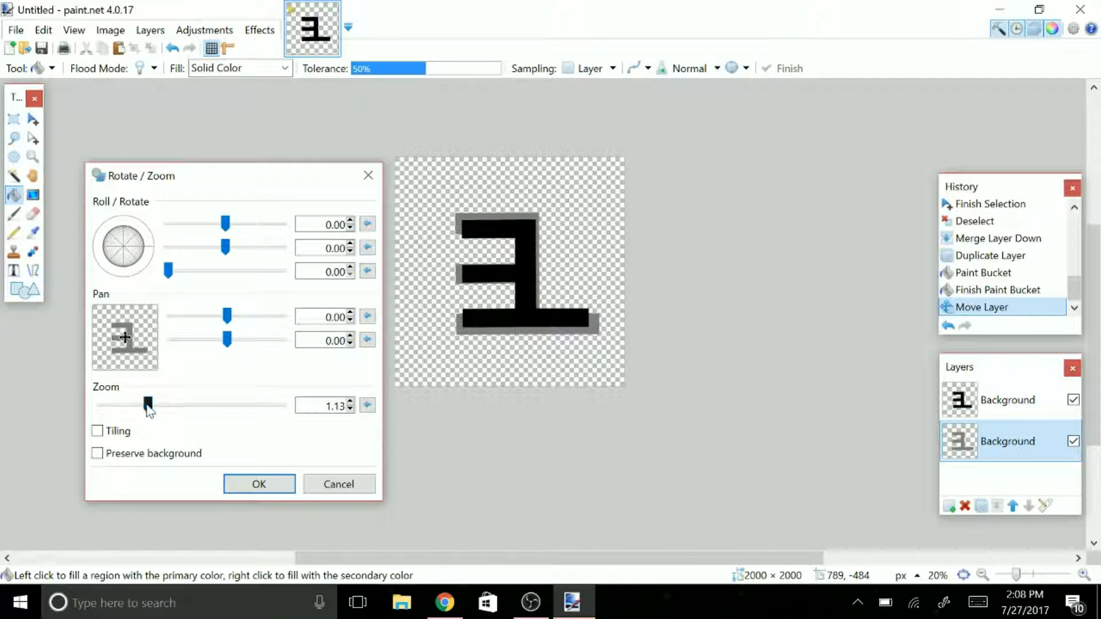
pyautogui.moveTo(148, 407); pyautogui.dragTo(147, 407)
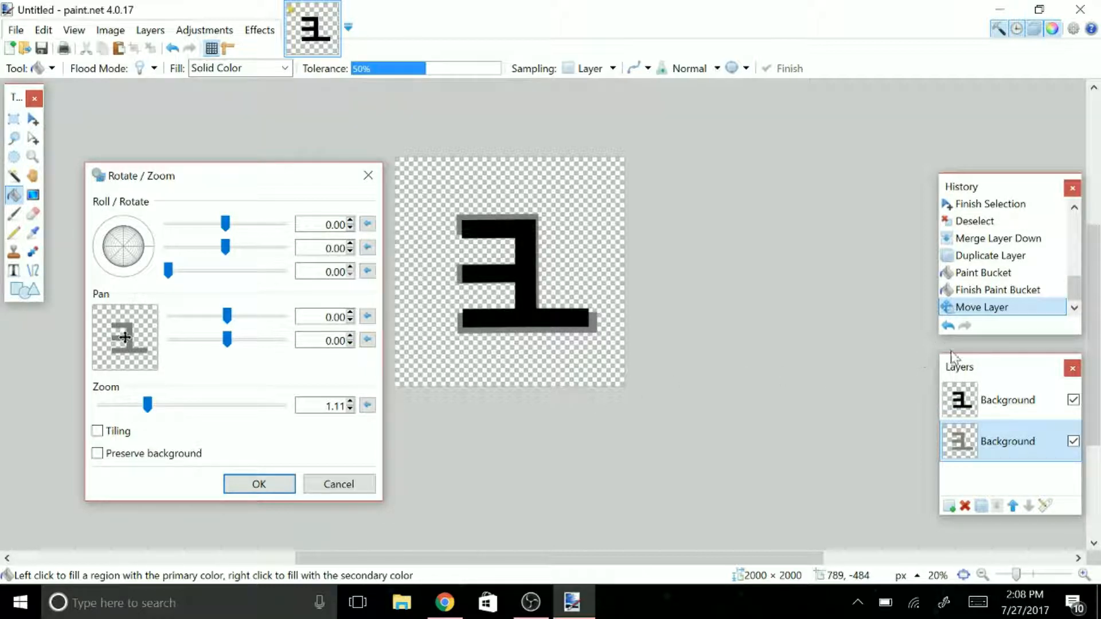
pyautogui.click(266, 483)
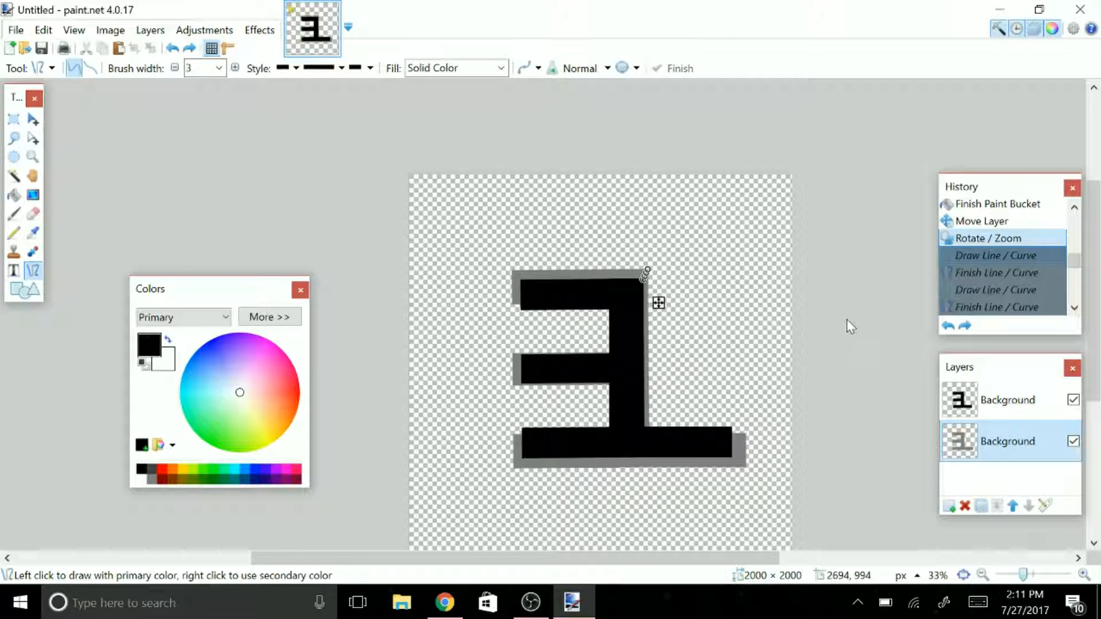
# - Add a new layer above the black letter layer
pyautogui.scroll(2, 850, 327)
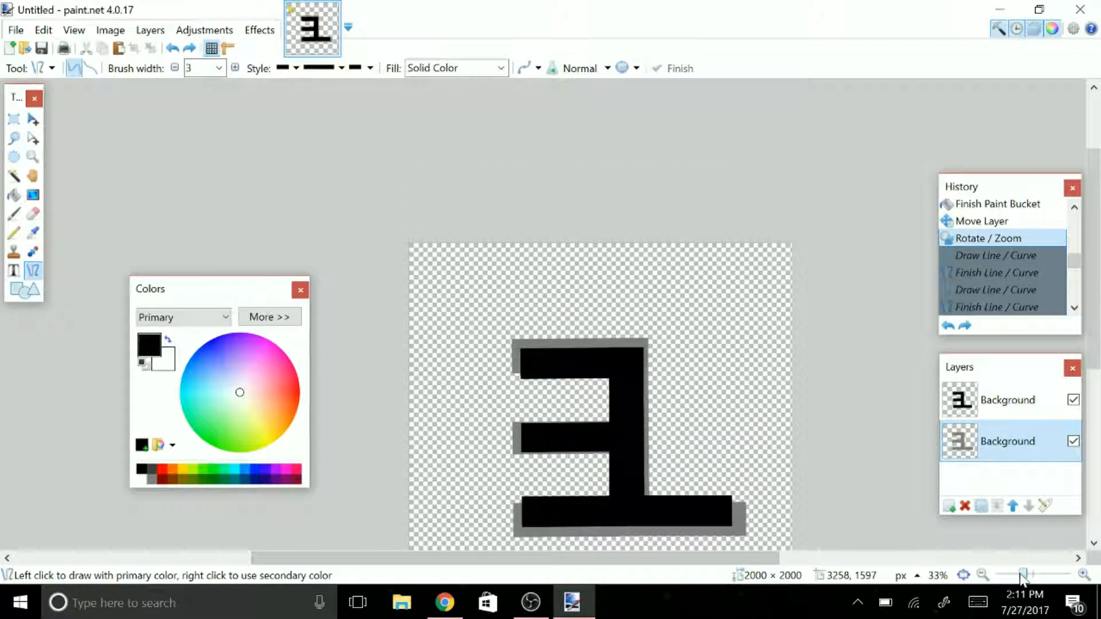
pyautogui.moveTo(1022, 575); pyautogui.dragTo(1026, 575)
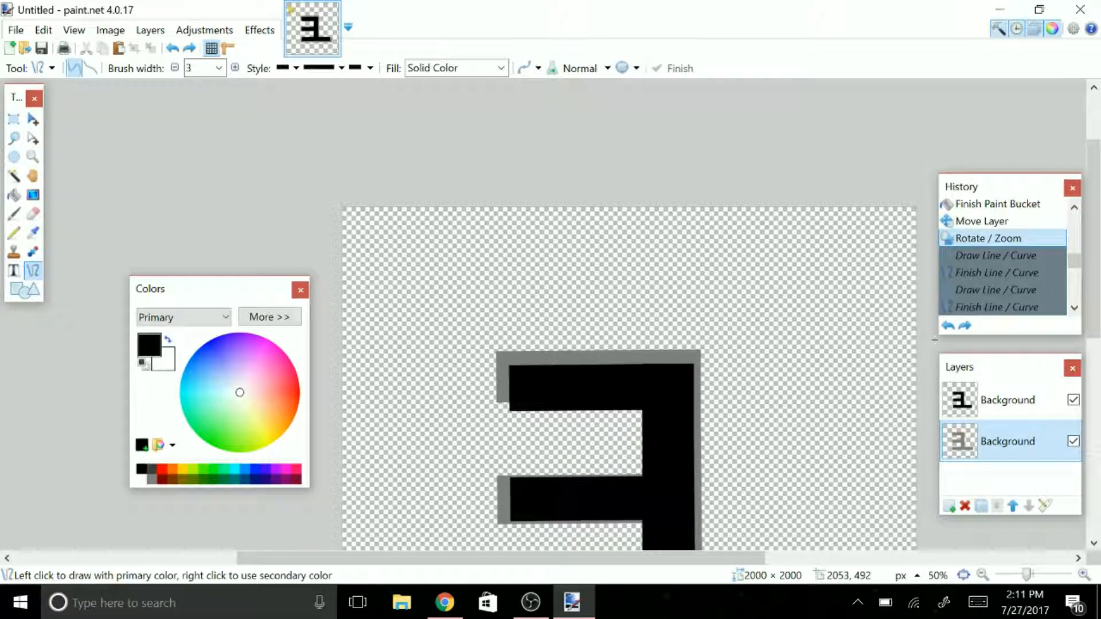
pyautogui.click(986, 399)
pyautogui.click(949, 506)
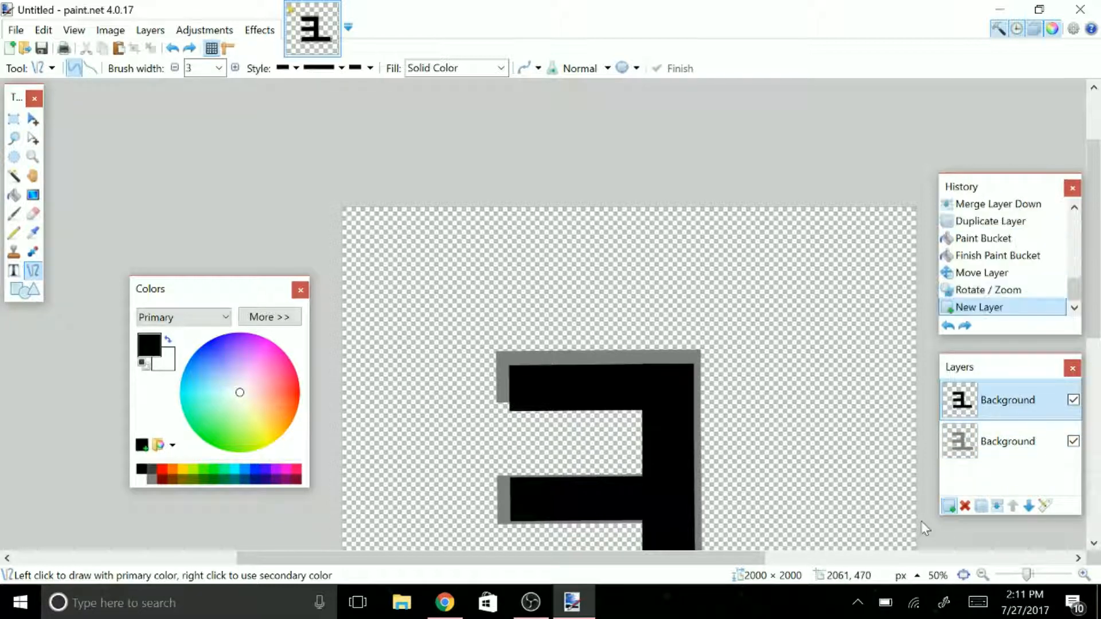
# - Draw a black line about 70 pixels long from the top bar's upper-left corner to the matching corner of the grey shape
pyautogui.moveTo(1093, 321); pyautogui.dragTo(1097, 362)
pyautogui.moveTo(1027, 574); pyautogui.dragTo(1033, 576)
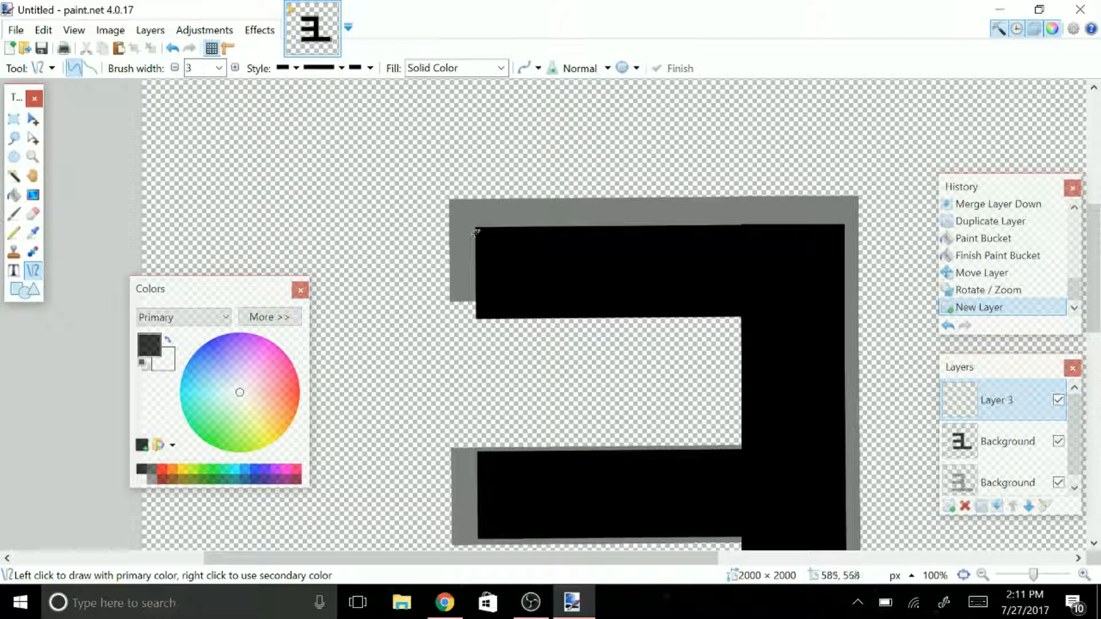
pyautogui.moveTo(476, 232); pyautogui.dragTo(477, 230)
pyautogui.hotkey('ctrl', 'z')
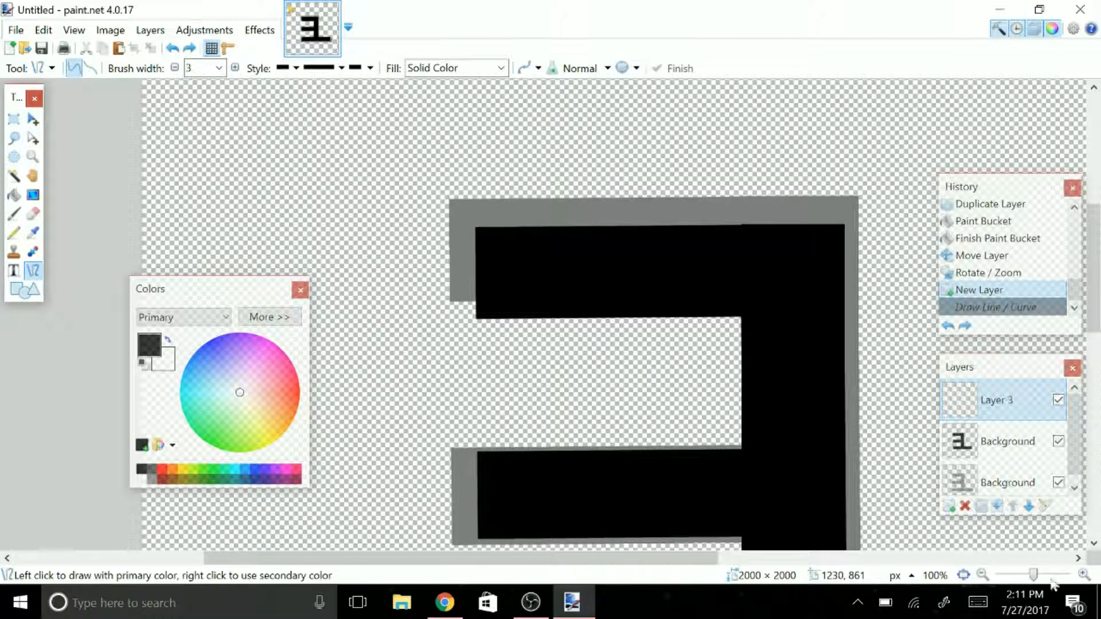
pyautogui.click(1084, 575)
pyautogui.click(1084, 574)
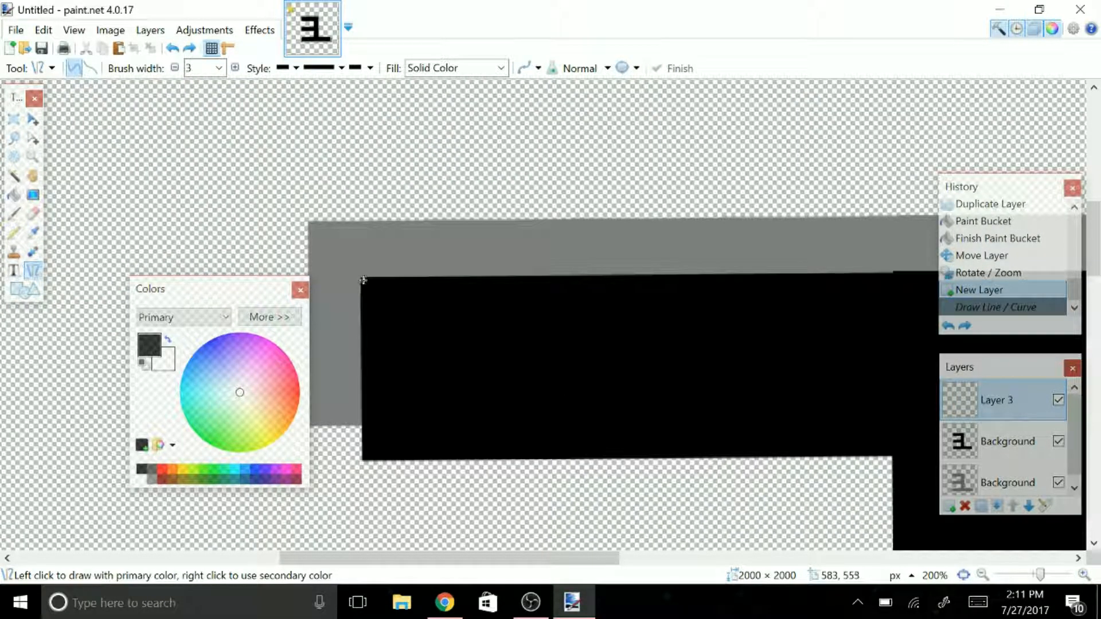
pyautogui.moveTo(363, 280); pyautogui.dragTo(309, 223)
pyautogui.scroll(-3, 381, 162)
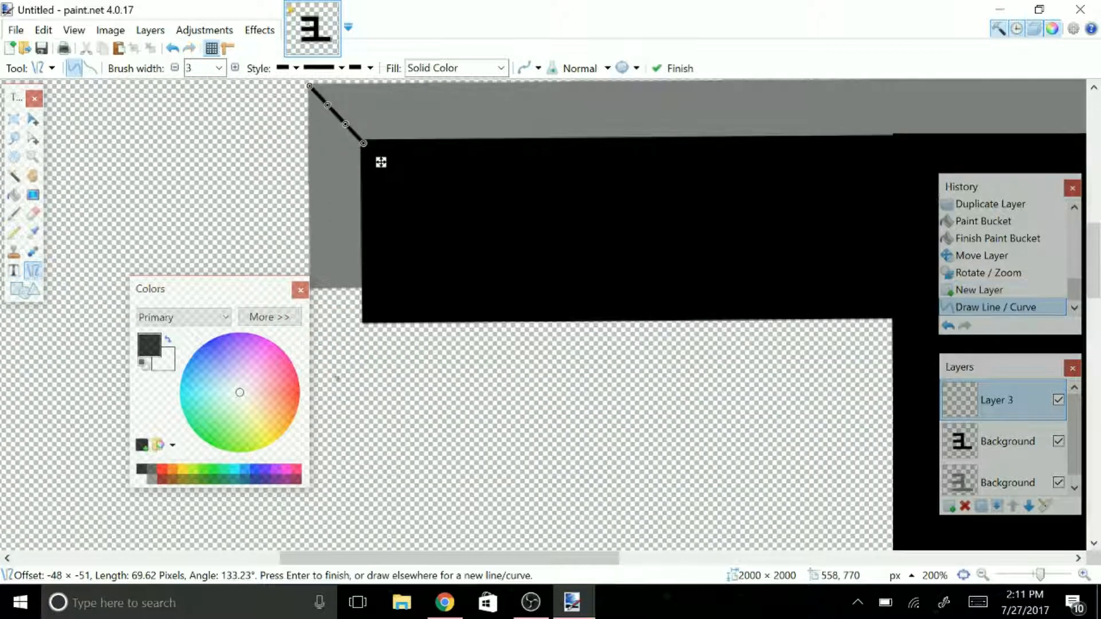
# - Connect the top bar's lower-left and the middle bar's upper-left corners to the matching grey corners with lines about 56 and 48 pixels long
pyautogui.scroll(-1, 338, 372)
pyautogui.moveTo(363, 252)
pyautogui.mouseDown()
pyautogui.moveTo(318, 244)
pyautogui.moveTo(310, 216)
pyautogui.mouseUp()
pyautogui.scroll(-3, 361, 268)
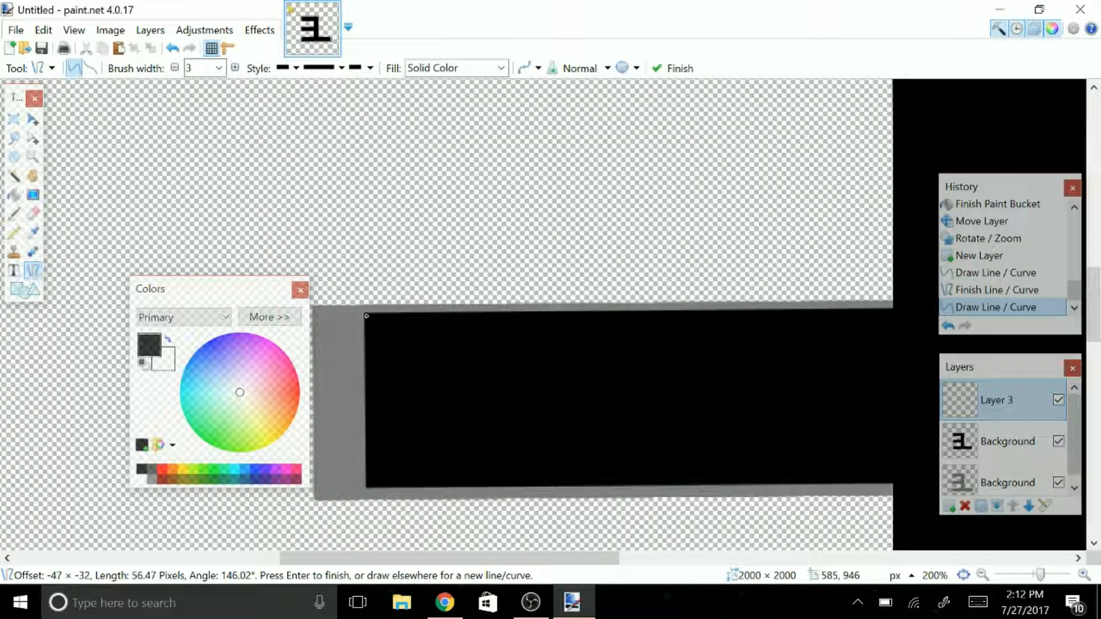
pyautogui.moveTo(365, 314); pyautogui.dragTo(312, 306)
pyautogui.scroll(-4, 313, 306)
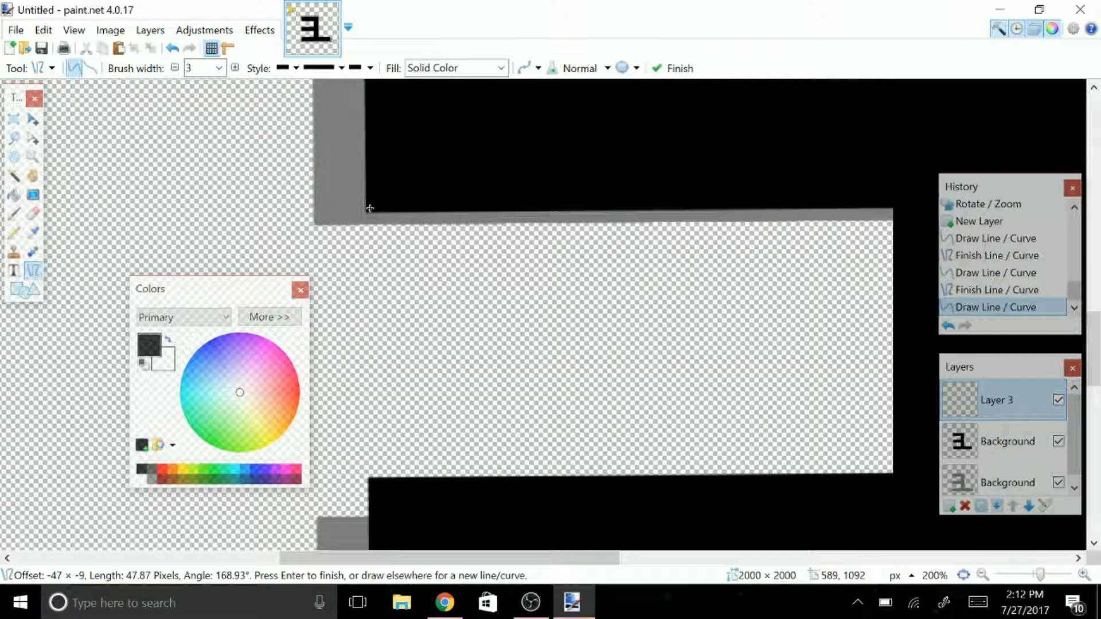
# - Connect the middle bar's lower-left corner and the bottom bar's left corners to the grey corners, the bottom bar's lines about 73 and 59 pixels long
pyautogui.moveTo(370, 208); pyautogui.dragTo(315, 223)
pyautogui.scroll(-4, 315, 223)
pyautogui.moveTo(374, 383); pyautogui.dragTo(320, 446)
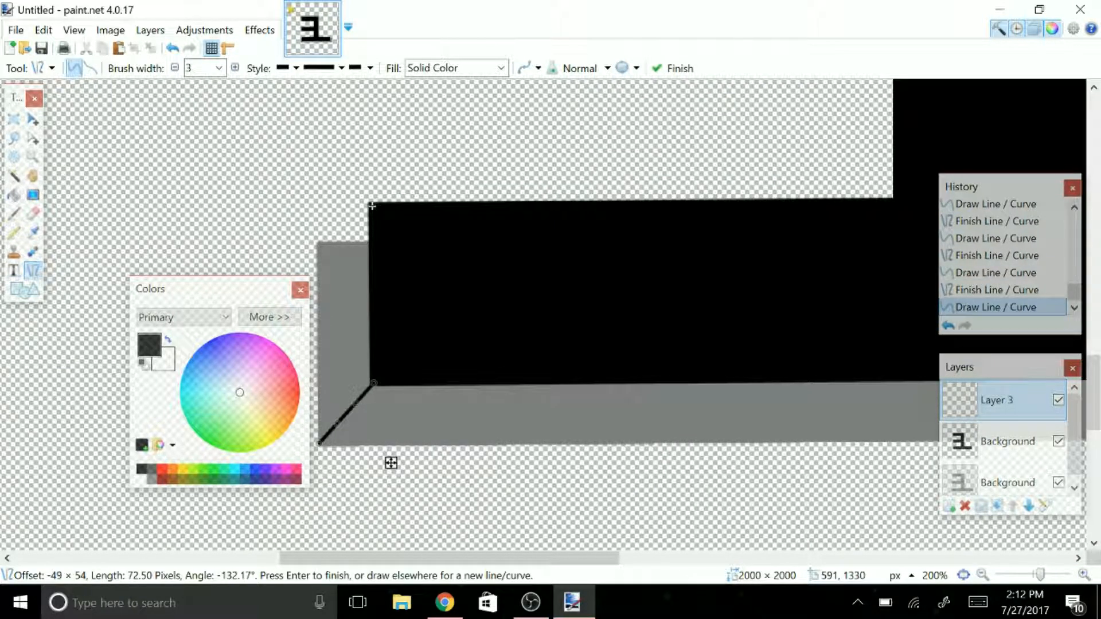
pyautogui.hscroll(10, 847, 526)
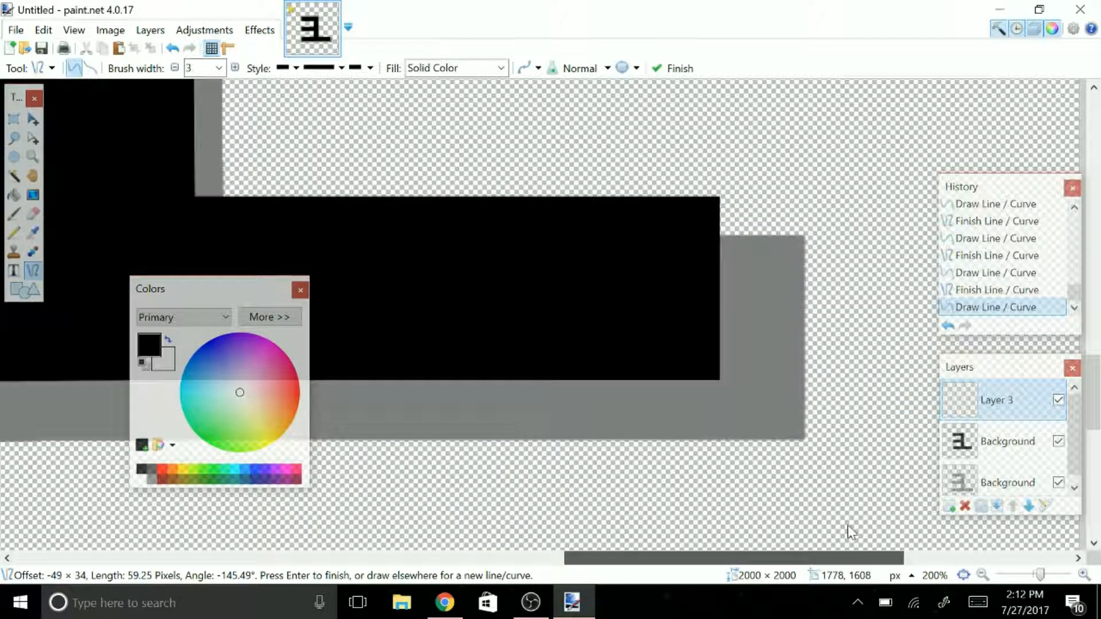
# - Connect the bottom bar's two right corners and the top bar's upper-right corner to the matching grey corners, the bottom bar's upper line about 82 pixels long
pyautogui.hscroll(2, 847, 526)
pyautogui.moveTo(641, 380); pyautogui.dragTo(723, 439)
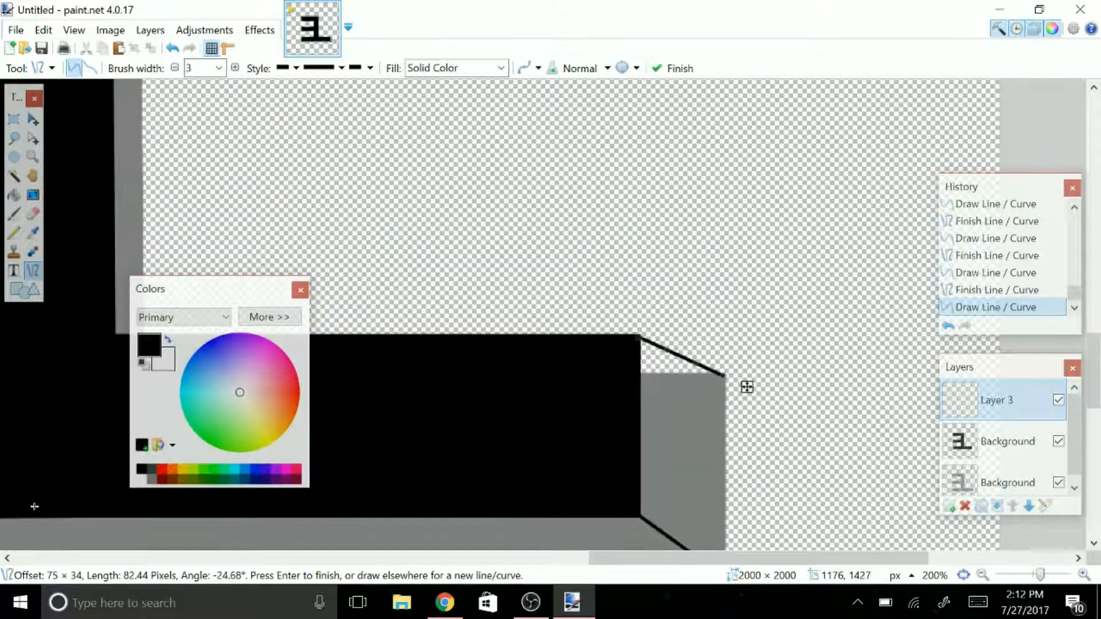
pyautogui.click(7, 560)
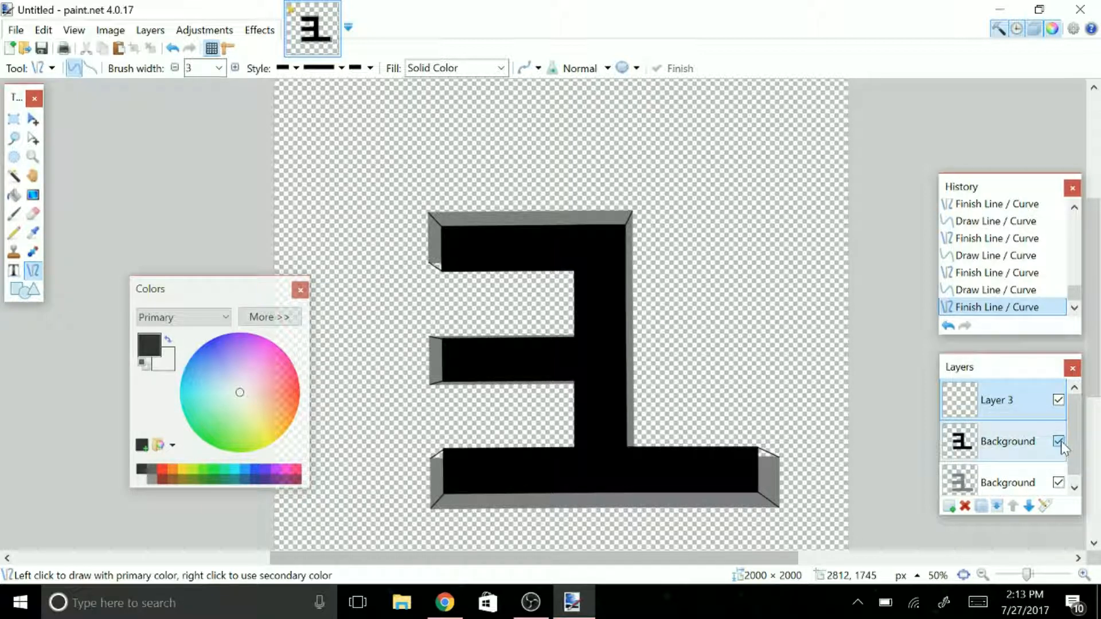
# - Toggle the visibility of the black and grey letter layers to inspect the corner lines on their own
pyautogui.click(1059, 441)
pyautogui.click(1058, 482)
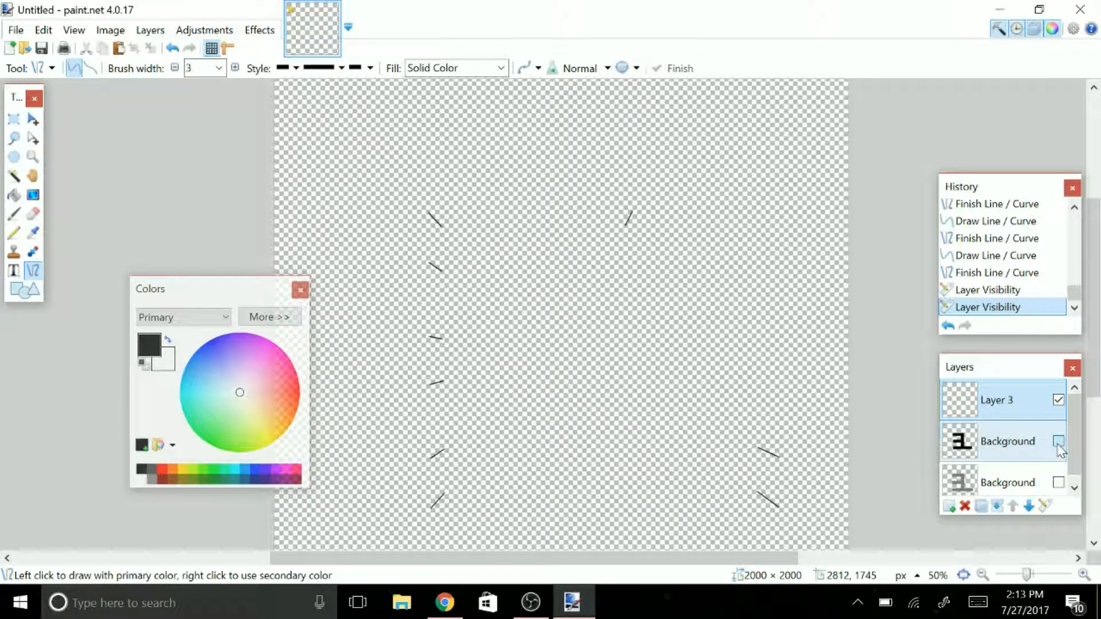
pyautogui.click(1058, 483)
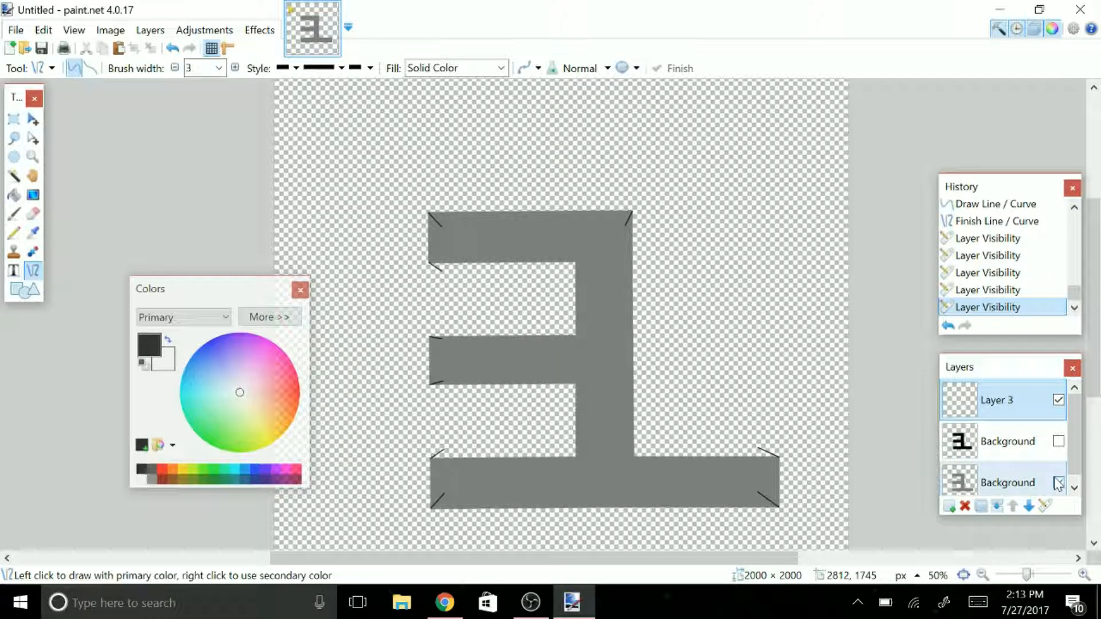
pyautogui.click(1058, 441)
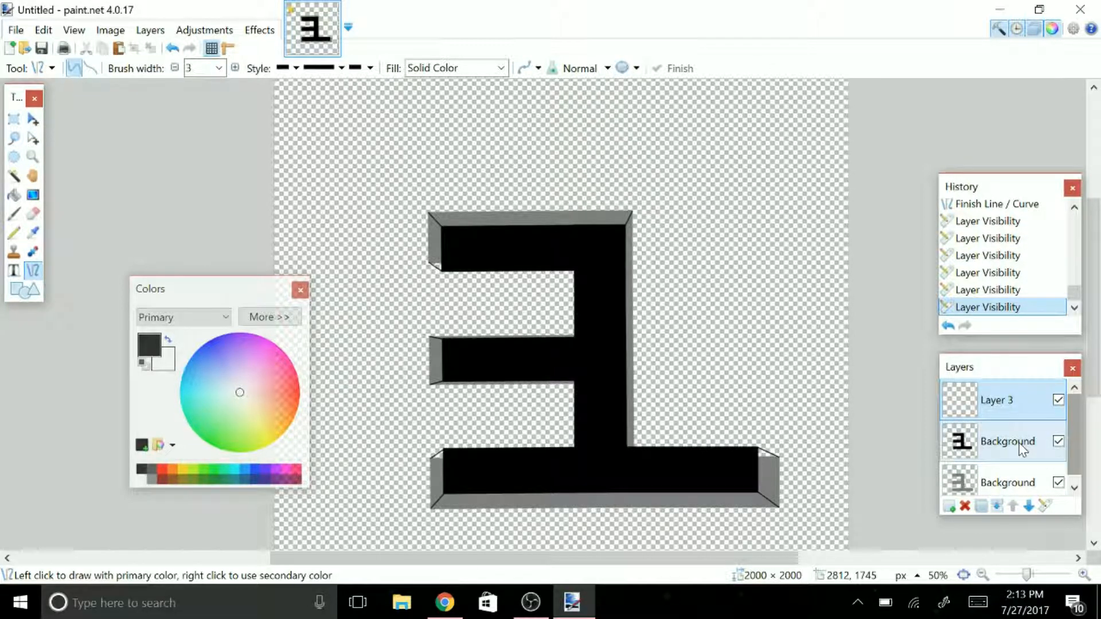
pyautogui.click(1058, 440)
pyautogui.click(1059, 482)
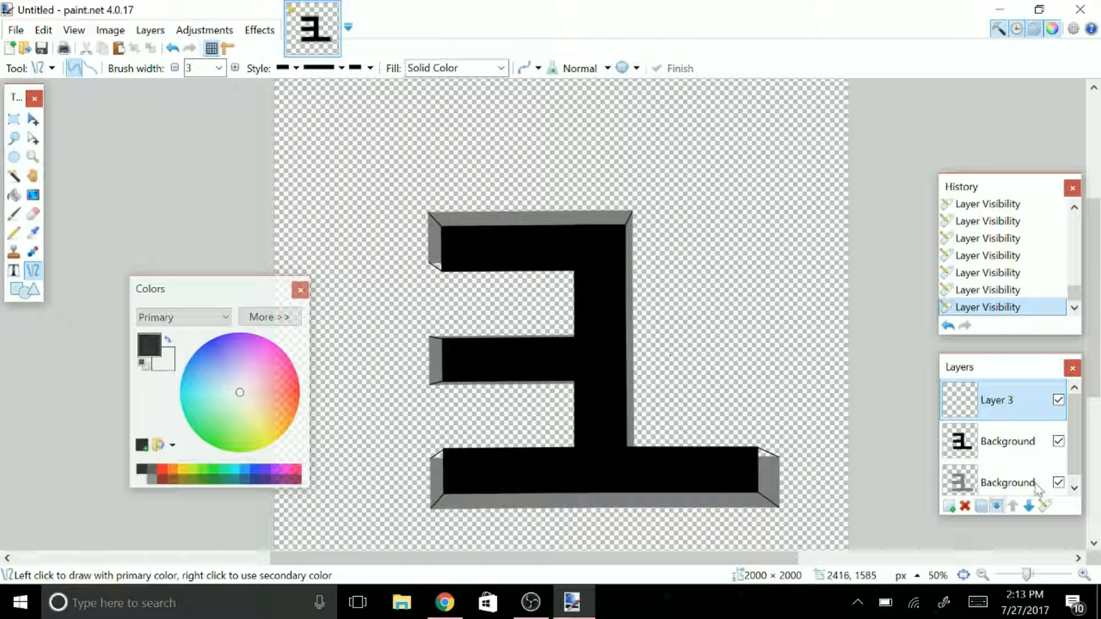
# - Draw a line about 713 pixels long along the upper edge of the grey shape's top bar
pyautogui.scroll(-2, 1026, 471)
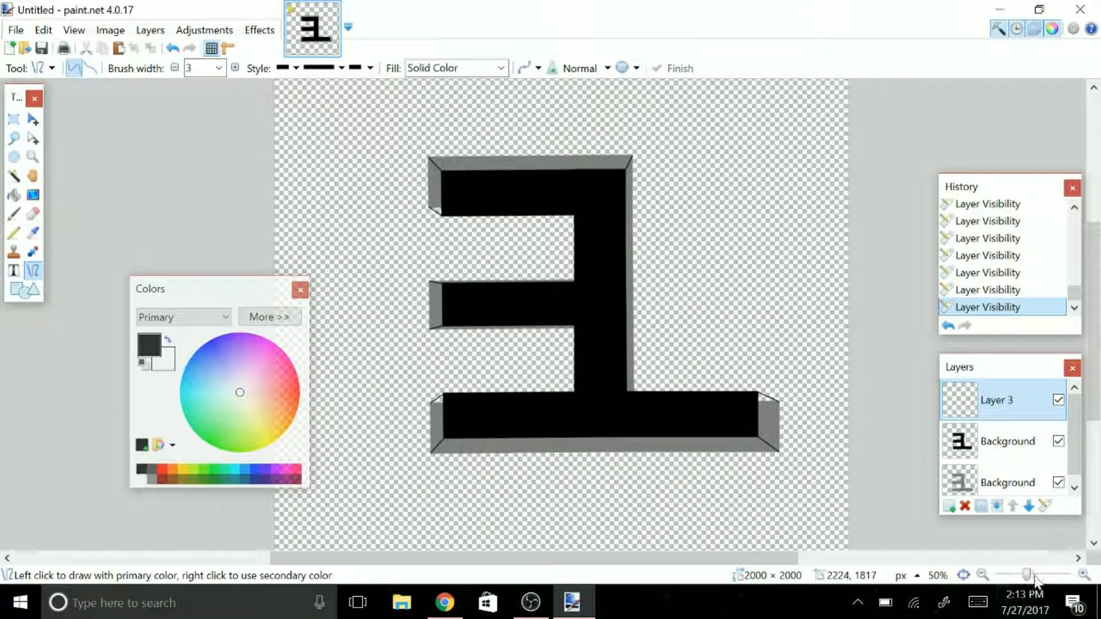
pyautogui.moveTo(1027, 575); pyautogui.dragTo(1037, 575)
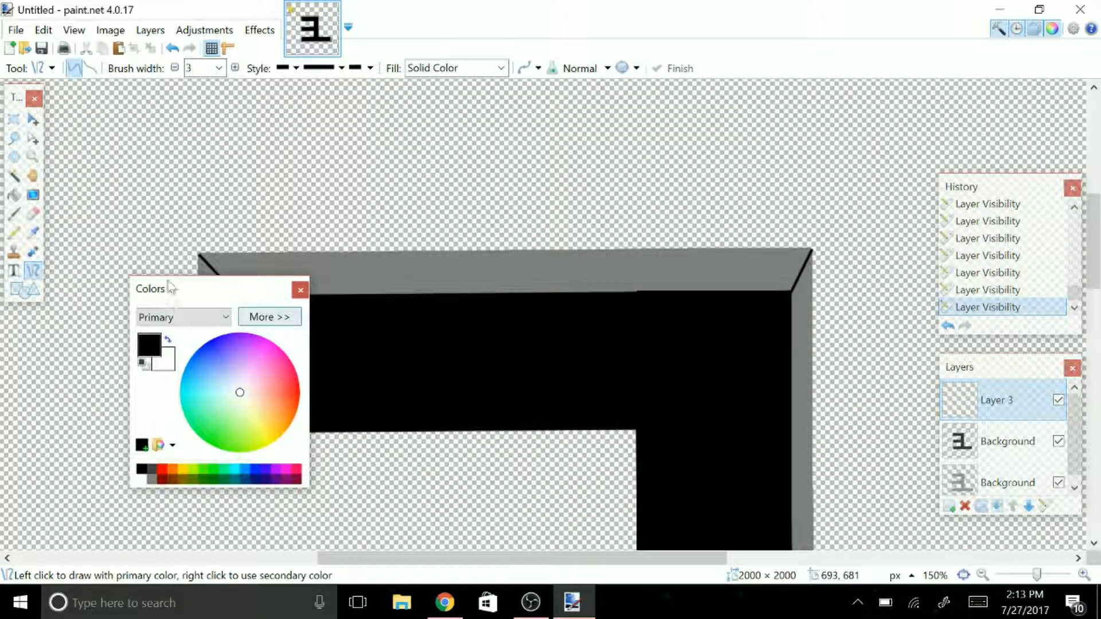
pyautogui.moveTo(199, 255); pyautogui.dragTo(810, 251)
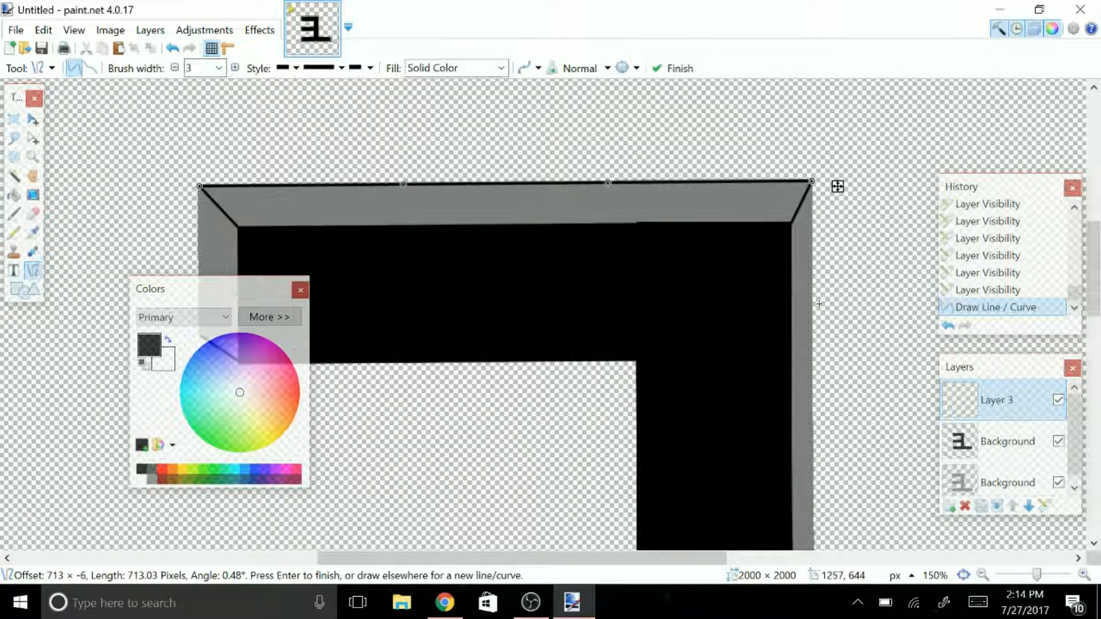
# - Outline the middle bar's grey upper and left edges with lines about 506 and 169 pixels long
pyautogui.scroll(-3, 708, 359)
pyautogui.hscroll(-4, 344, 400)
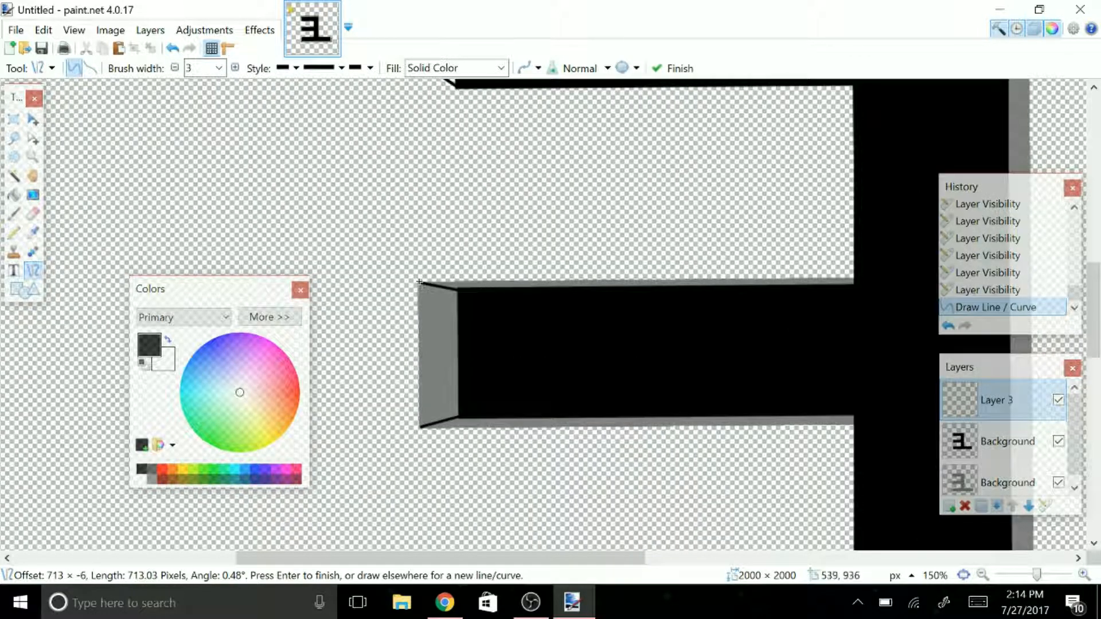
pyautogui.moveTo(1039, 577); pyautogui.dragTo(1043, 575)
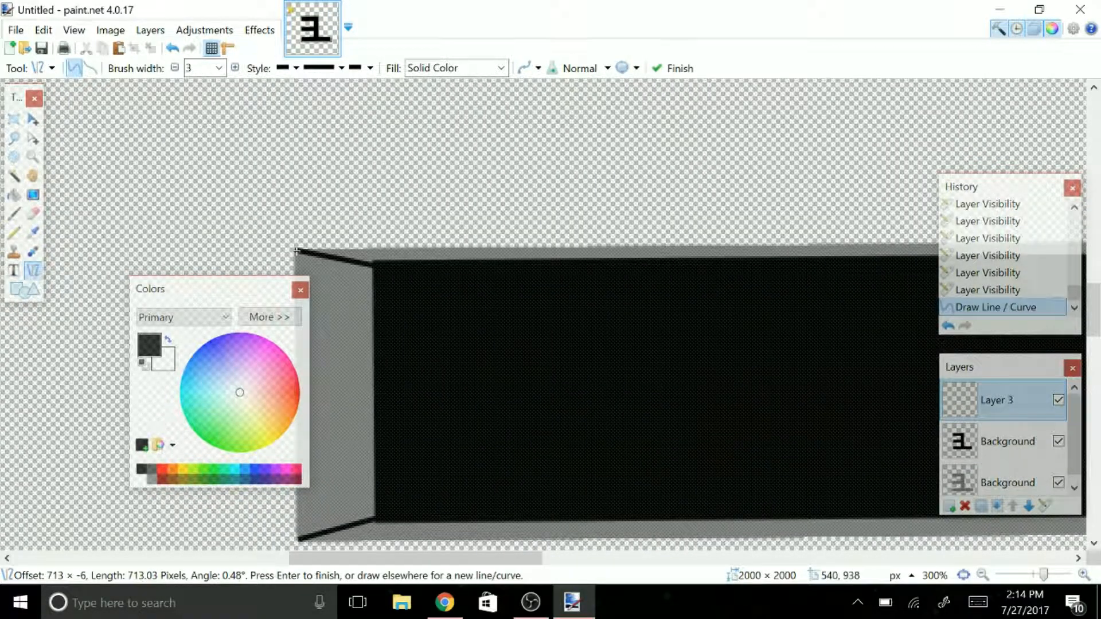
pyautogui.press('Return')
pyautogui.moveTo(914, 258); pyautogui.dragTo(914, 241)
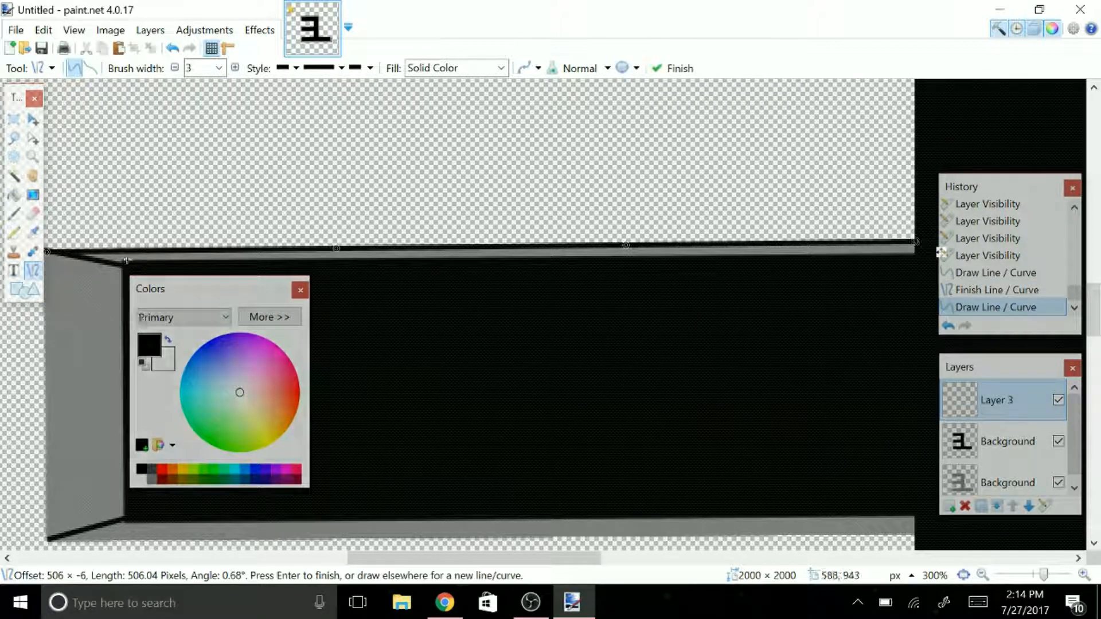
pyautogui.click(8, 558)
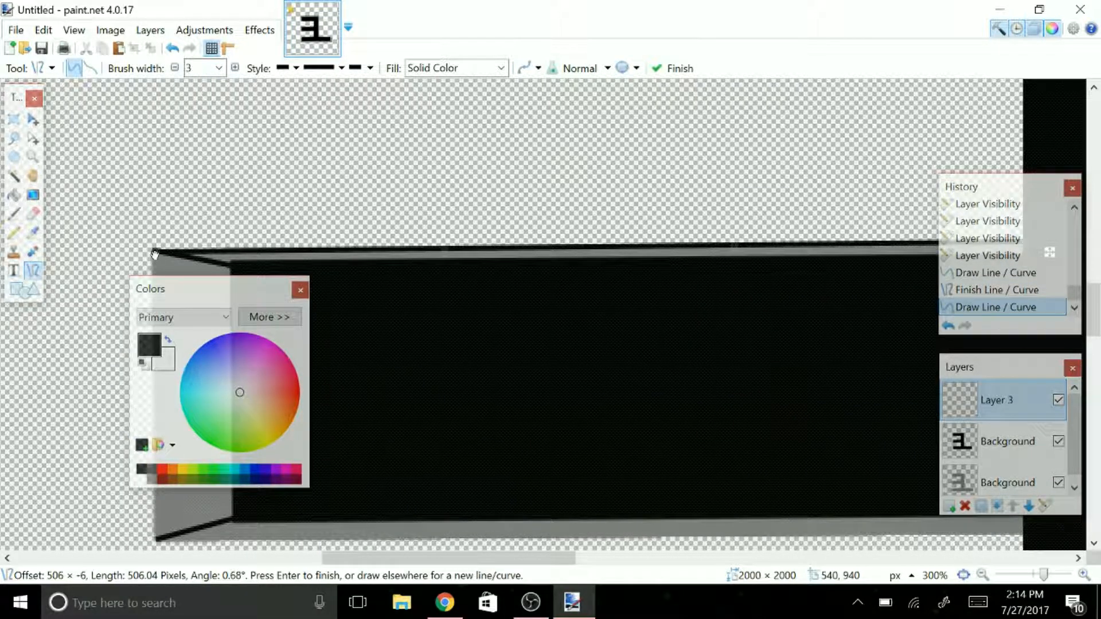
pyautogui.press('Return')
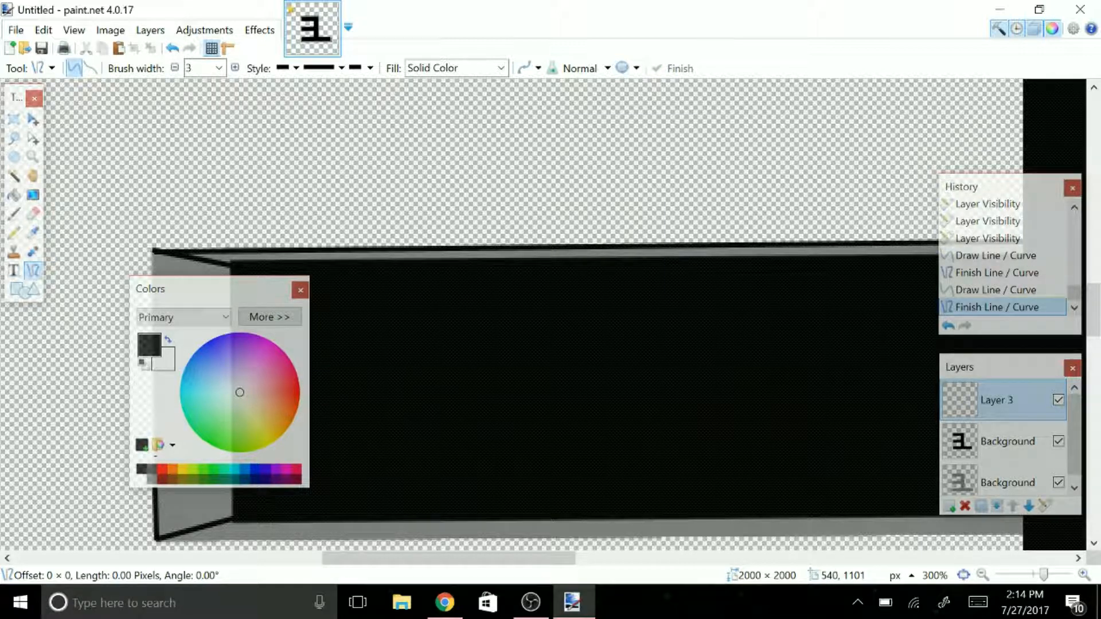
pyautogui.moveTo(154, 524); pyautogui.dragTo(152, 233)
# - Outline the bottom bar's grey lower and right edges, with the right line about 175 pixels long
pyautogui.scroll(-3, 451, 316)
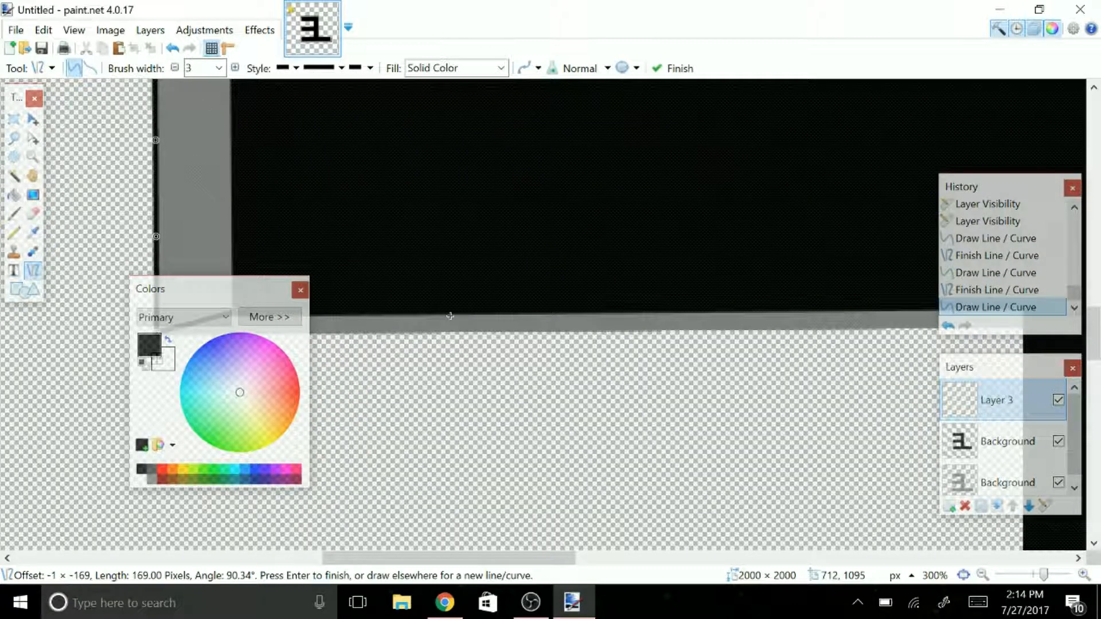
pyautogui.scroll(-12, 450, 316)
pyautogui.moveTo(160, 183); pyautogui.dragTo(796, 199)
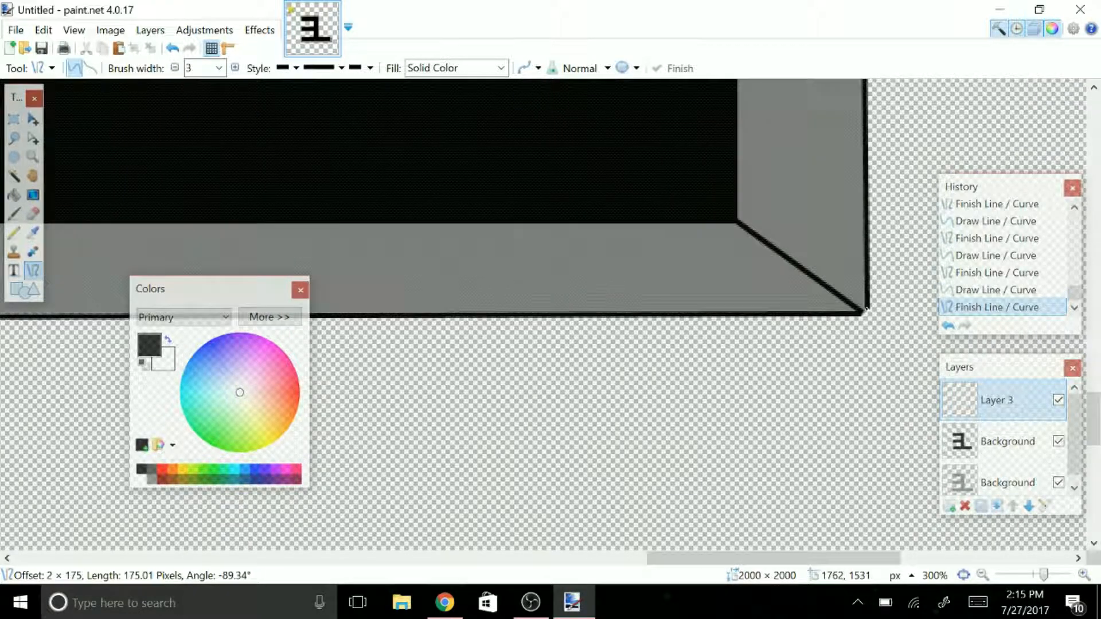
pyautogui.moveTo(866, 309); pyautogui.dragTo(863, 312)
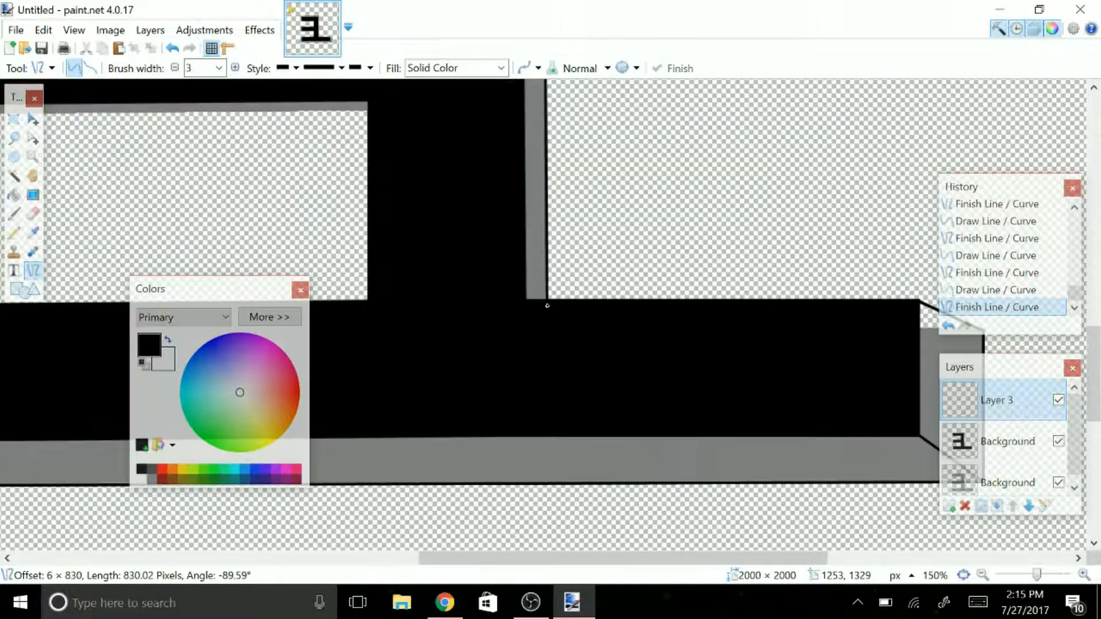
# - Draw a line about 830 pixels long down the stem's grey right edge and check it by toggling the black layer's visibility
pyautogui.moveTo(546, 304); pyautogui.dragTo(548, 305)
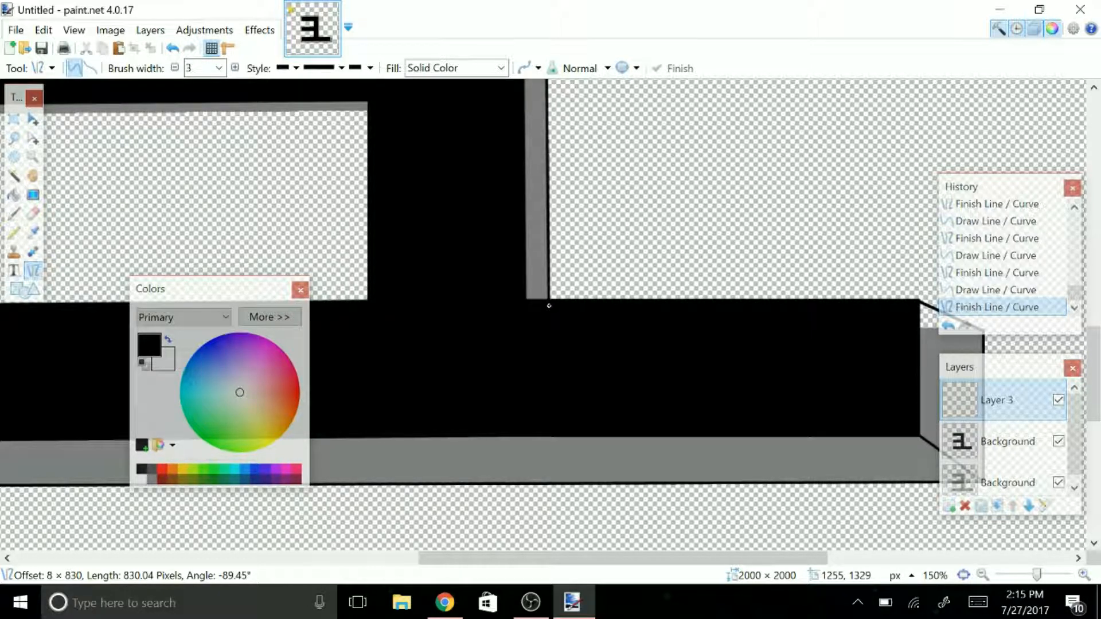
pyautogui.click(1058, 440)
pyautogui.tripleClick(982, 575)
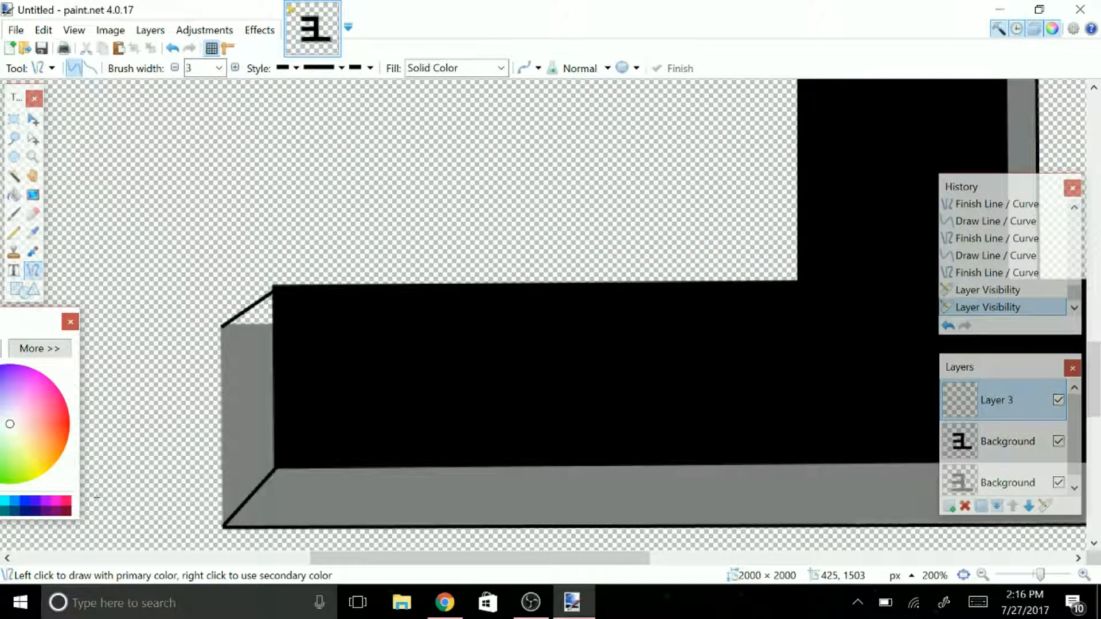
# - Draw lines along the bottom bar's grey left edge and its black lower edge, the latter about 1096 pixels long
pyautogui.moveTo(224, 527); pyautogui.dragTo(222, 325)
pyautogui.moveTo(276, 467)
pyautogui.mouseDown()
pyautogui.moveTo(885, 463)
pyautogui.moveTo(716, 461)
pyautogui.mouseUp()
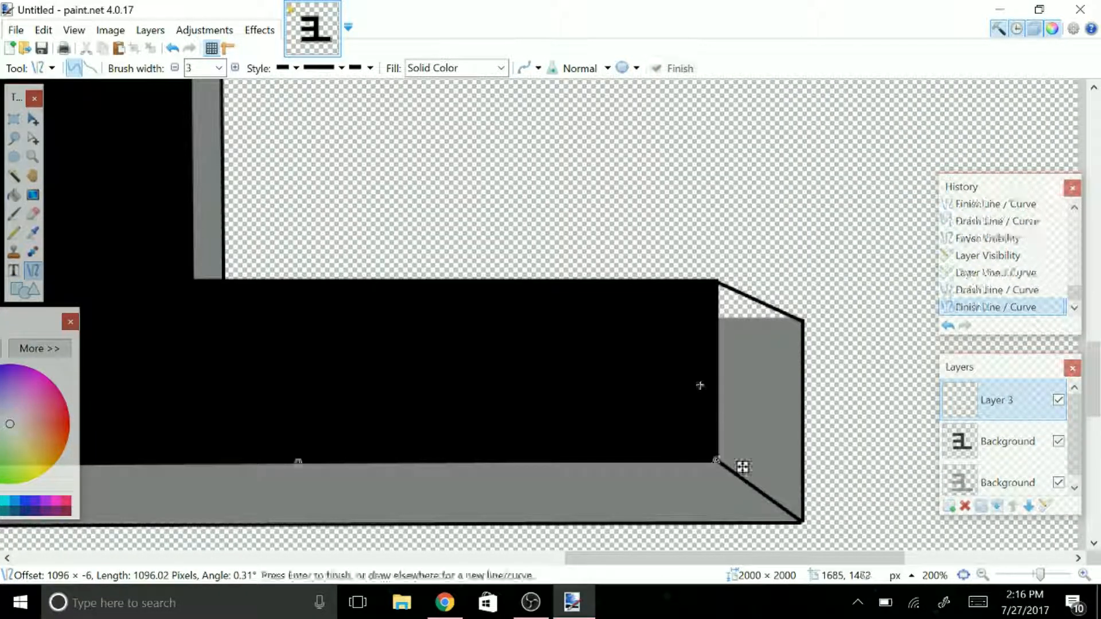
# - Draw a line about 774 pixels long down the black stem's right edge, from the upper corner to the bottom bar
pyautogui.scroll(10, 125, 438)
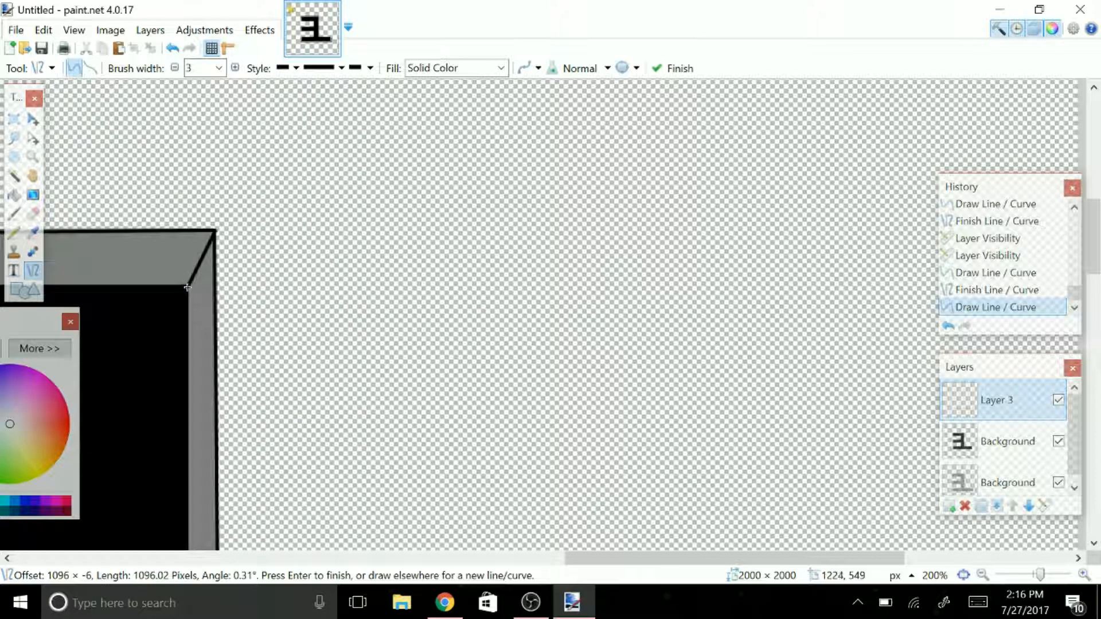
pyautogui.moveTo(187, 287)
pyautogui.mouseDown()
pyautogui.moveTo(218, 342)
pyautogui.moveTo(194, 349)
pyautogui.mouseUp()
pyautogui.scroll(5, 197, 350)
pyautogui.hscroll(-6, 194, 348)
pyautogui.scroll(2, 194, 348)
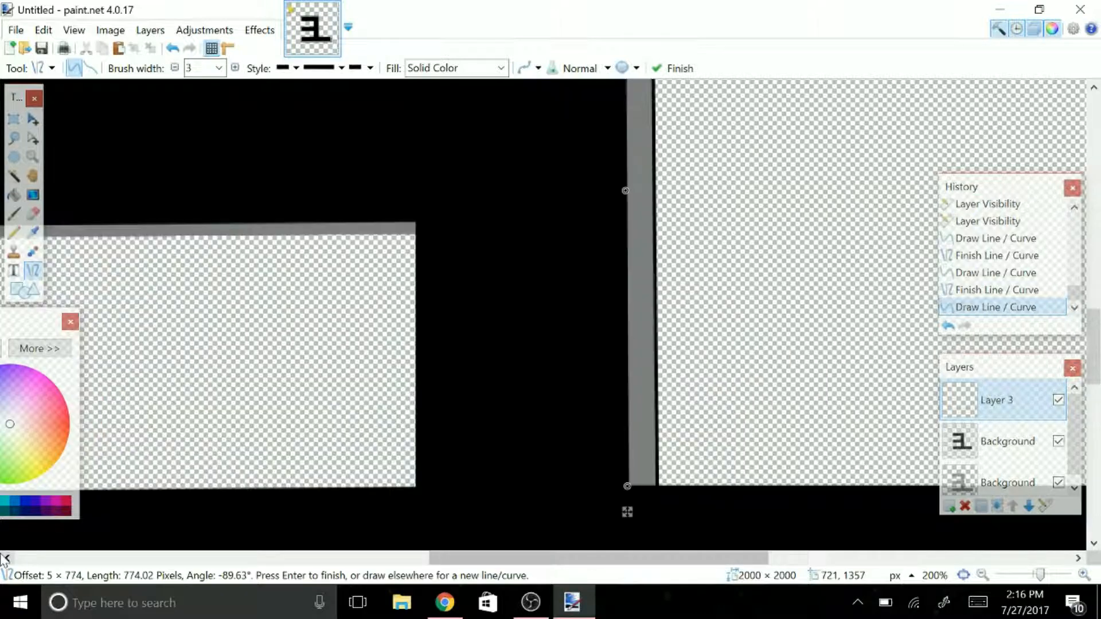
# - Draw a line along the middle bar's grey lower edge and align its right end with the stem
pyautogui.click(5, 558)
pyautogui.moveTo(165, 237); pyautogui.dragTo(733, 240)
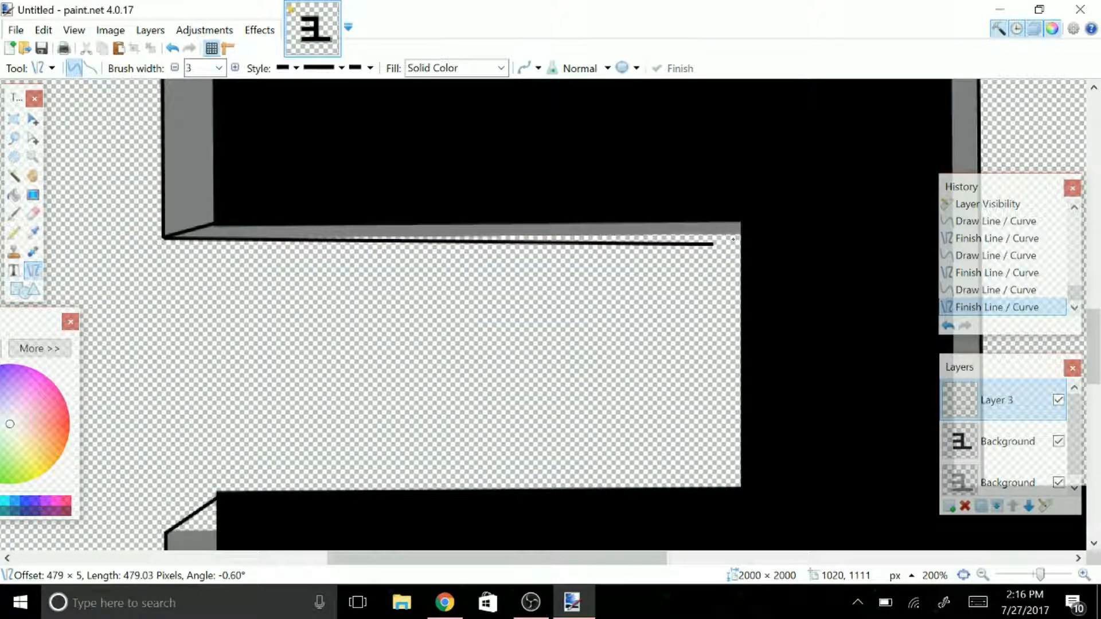
pyautogui.moveTo(734, 239); pyautogui.dragTo(737, 231)
# - Outline the top bar's grey left edge and black lower edge with lines about 177 and 462 pixels long
pyautogui.scroll(10, 157, 100)
pyautogui.moveTo(156, 99); pyautogui.dragTo(153, 302)
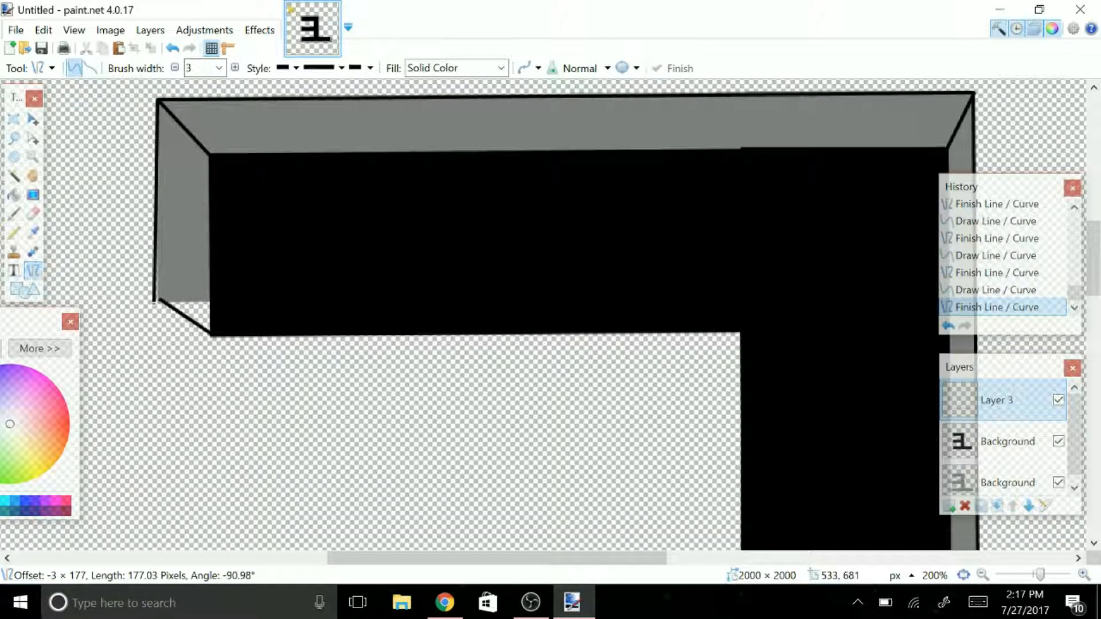
pyautogui.scroll(-3, 153, 301)
pyautogui.moveTo(210, 395); pyautogui.dragTo(740, 392)
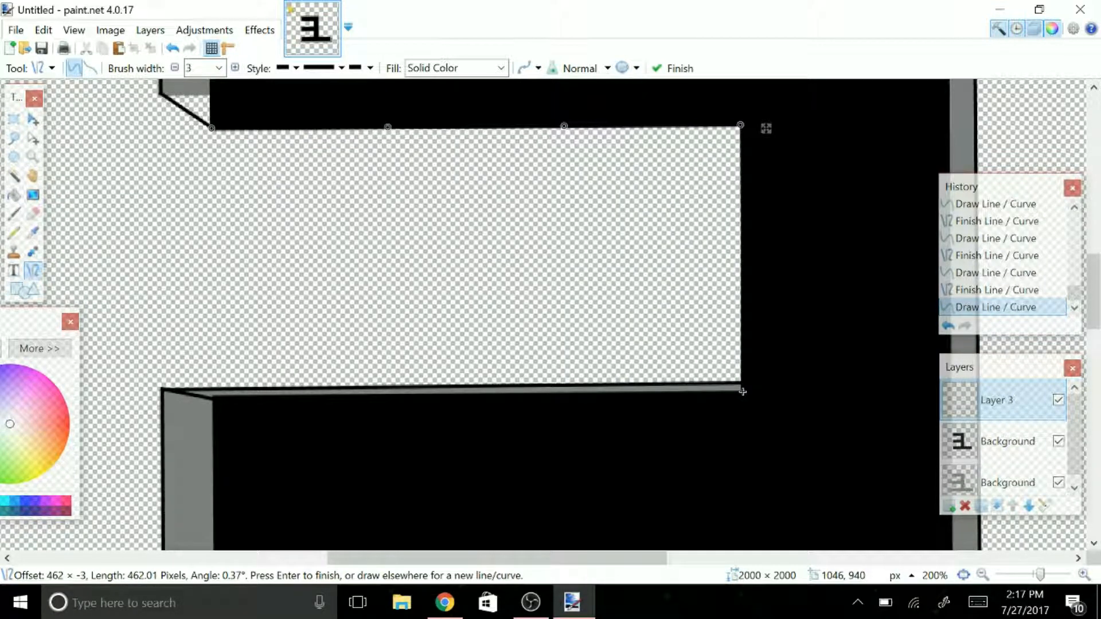
# - Draw a line about 464 pixels long along the middle bar's black upper edge, and hide the black and grey letter layers
pyautogui.moveTo(743, 391); pyautogui.dragTo(211, 399)
pyautogui.click(1058, 440)
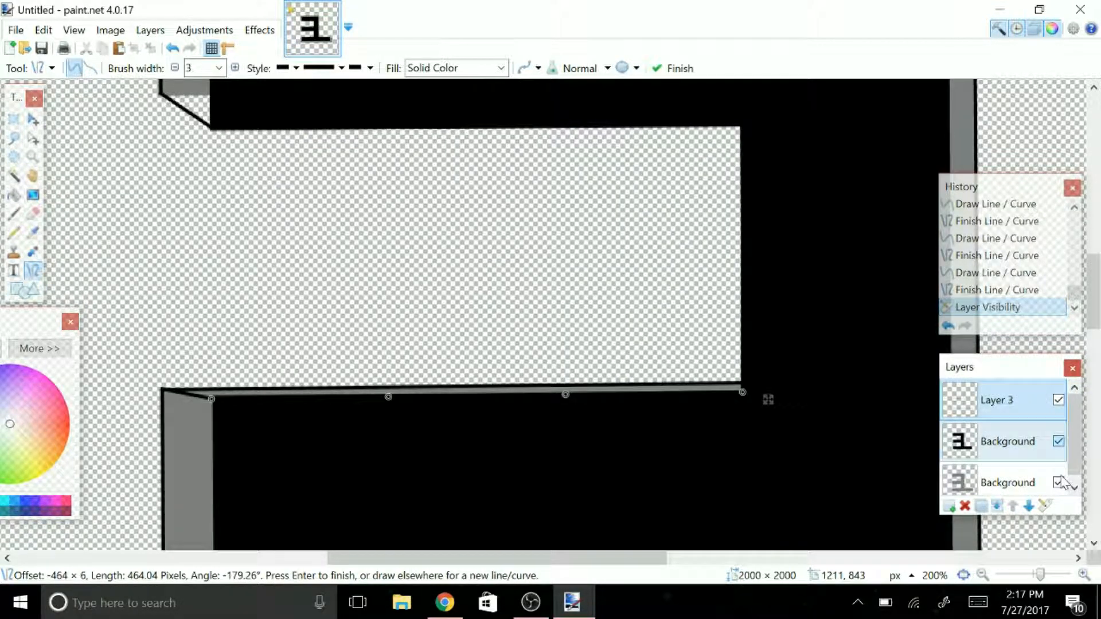
pyautogui.click(1058, 482)
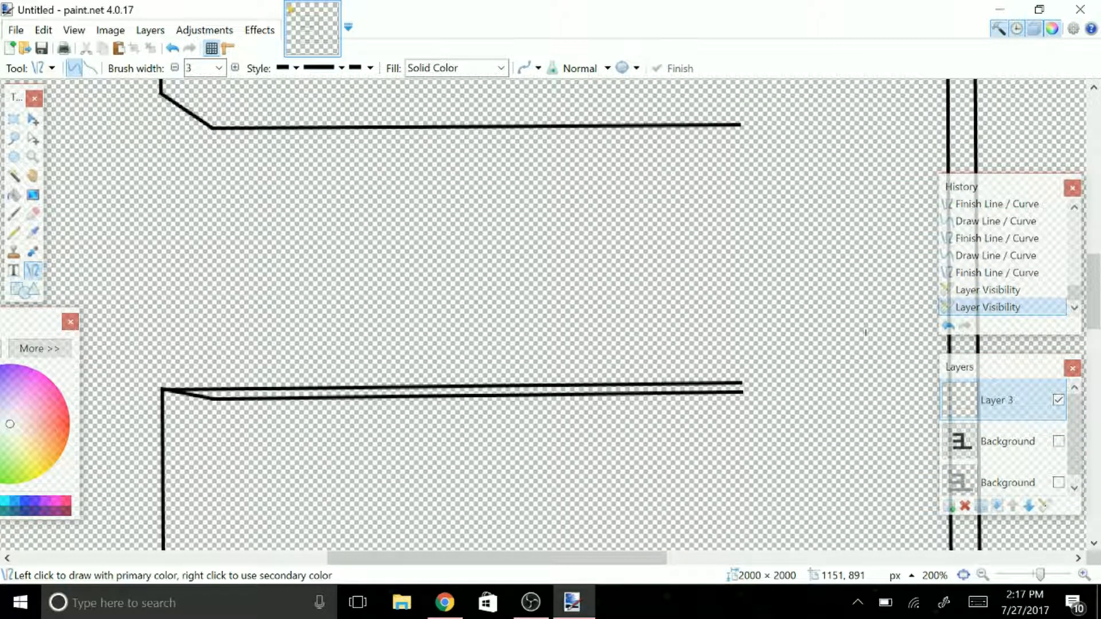
# - Draw a line about 431 pixels long from the lower end of the stem's outer line to the bottom bar's upper-right corner line
pyautogui.scroll(-5, 865, 332)
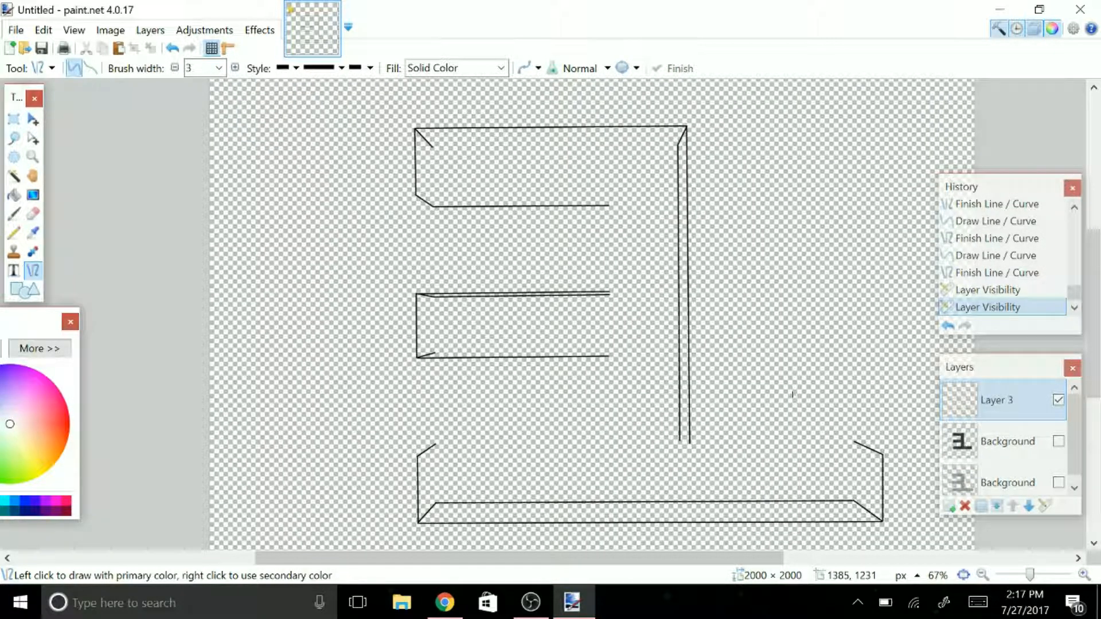
pyautogui.scroll(4, 792, 395)
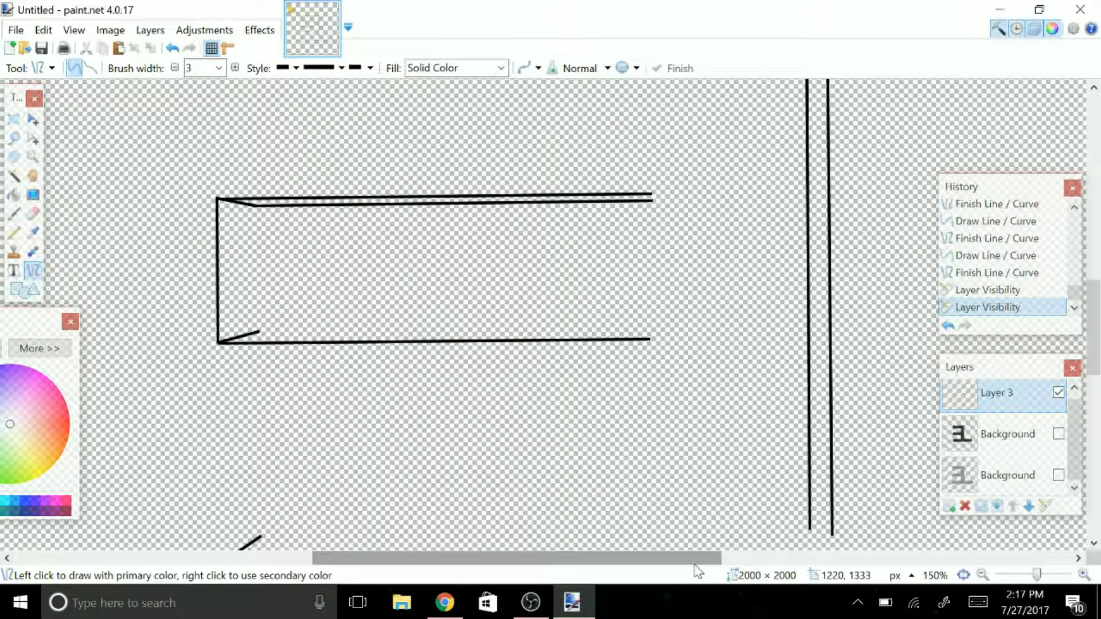
pyautogui.moveTo(695, 564); pyautogui.dragTo(798, 564)
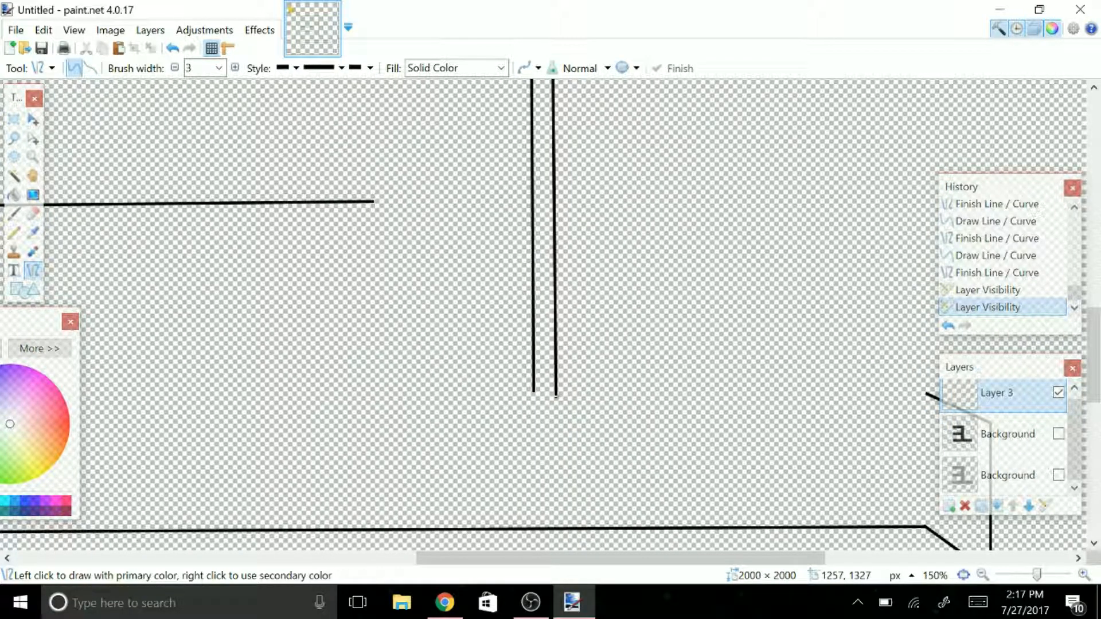
pyautogui.moveTo(556, 397); pyautogui.dragTo(925, 394)
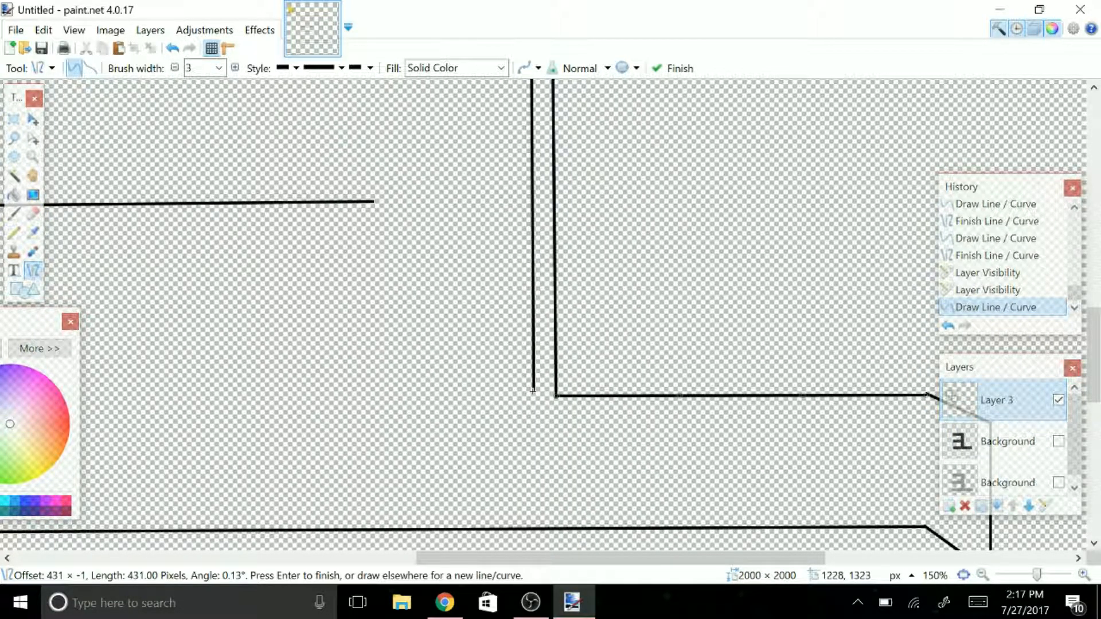
# - Show the grey letter layer behind the outline, with the black letter layer hidden
pyautogui.hotkey('ctrl', '-')
pyautogui.click(1058, 477)
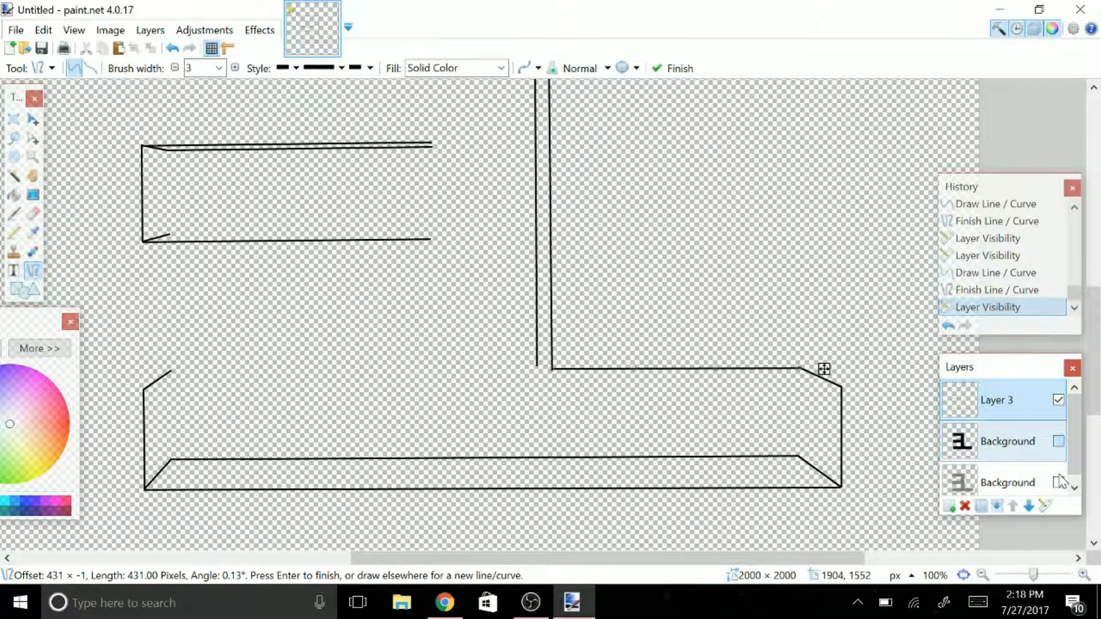
pyautogui.click(1059, 482)
pyautogui.click(1059, 442)
pyautogui.click(1058, 443)
pyautogui.click(1084, 575)
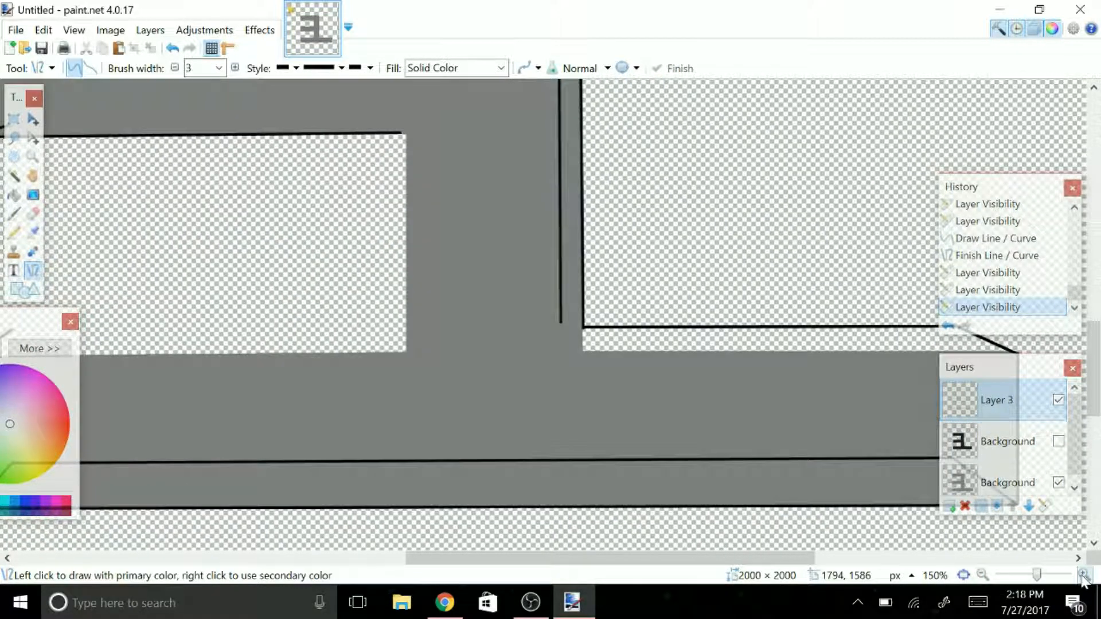
# - Draw vertical lines about 154 and 156 pixels long closing the right and left ends of the bottom bar's front face
pyautogui.click(1083, 575)
pyautogui.moveTo(631, 505); pyautogui.dragTo(634, 334)
pyautogui.hscroll(-15, 675, 528)
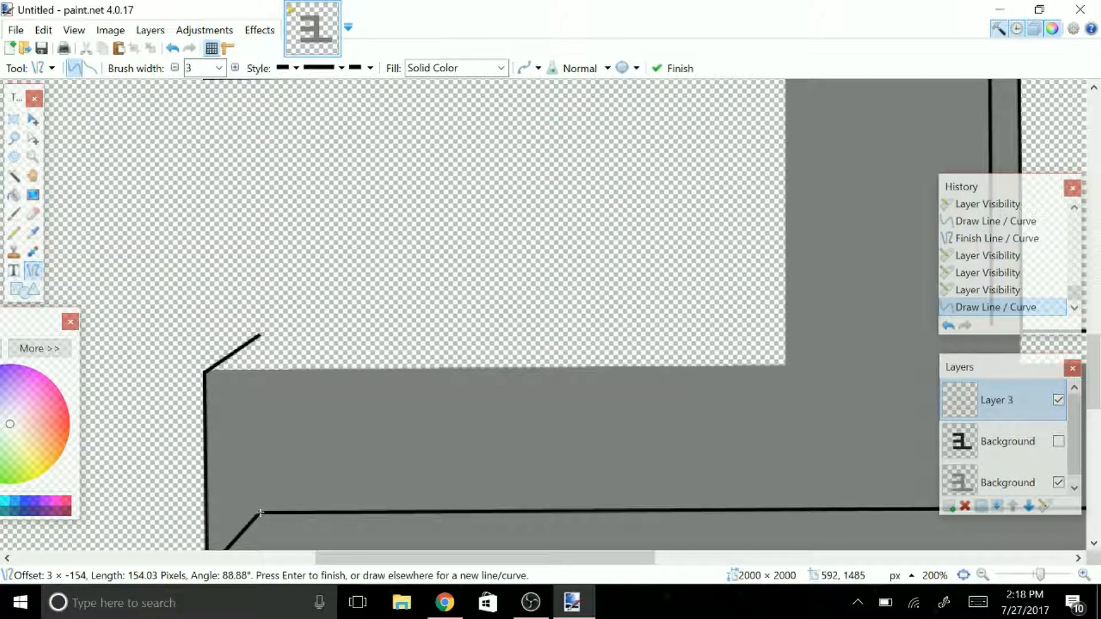
pyautogui.moveTo(260, 512); pyautogui.dragTo(259, 335)
# - With the black letter layer shown, draw a line about 460 pixels long along the bottom bar's upper edge to the stem, and hide that layer
pyautogui.click(982, 574)
pyautogui.click(982, 574)
pyautogui.click(982, 575)
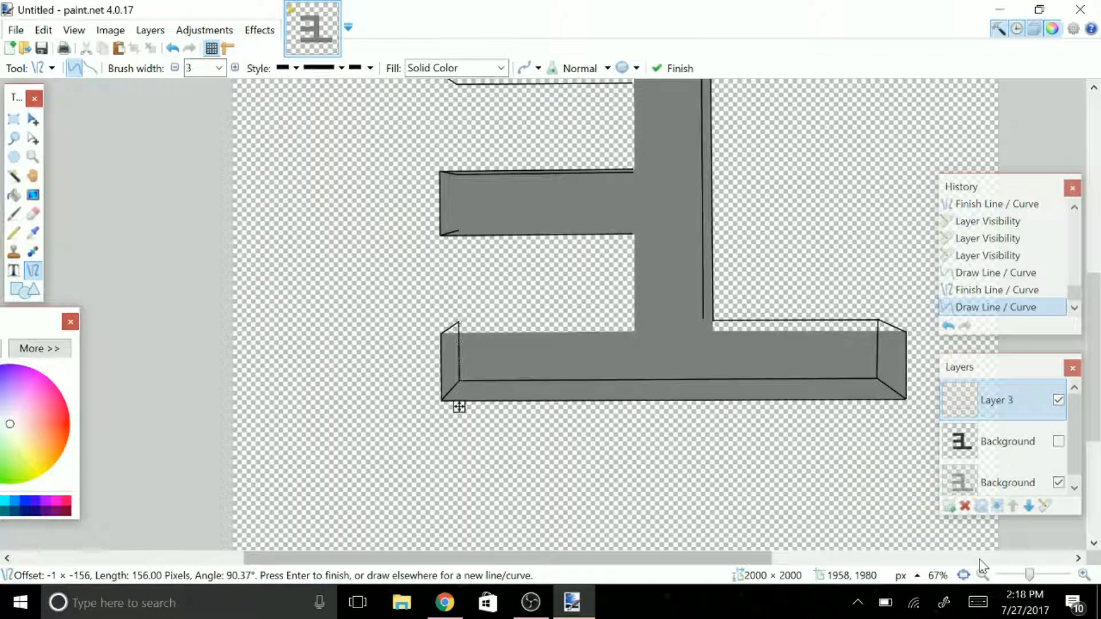
pyautogui.click(1058, 441)
pyautogui.scroll(2, 290, 329)
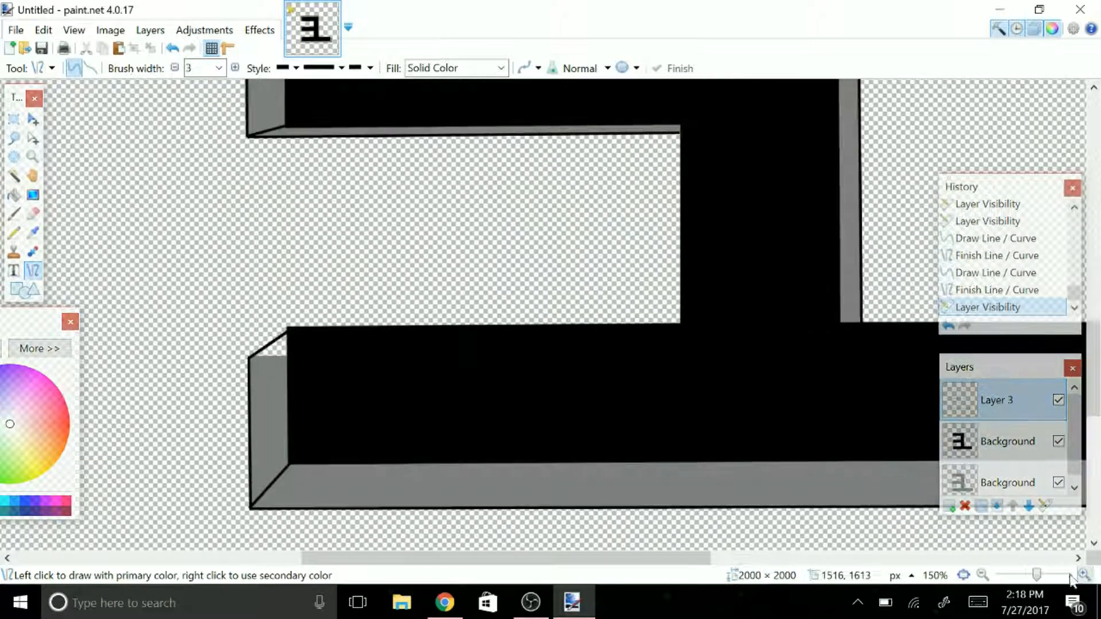
pyautogui.moveTo(288, 330); pyautogui.dragTo(682, 327)
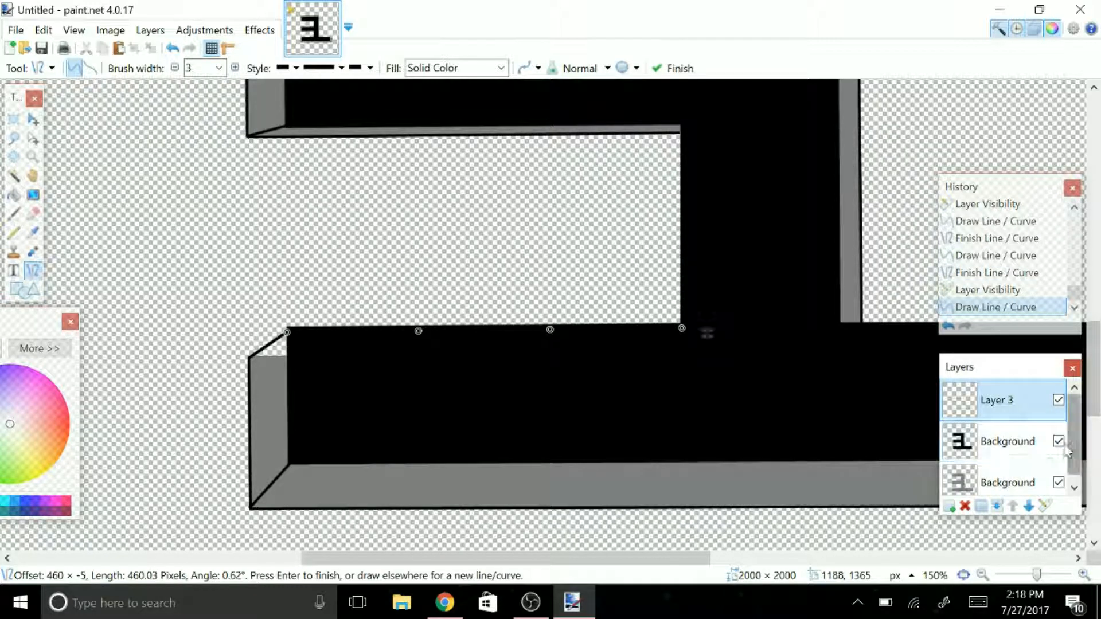
pyautogui.click(1058, 441)
pyautogui.click(1058, 441)
pyautogui.click(1058, 441)
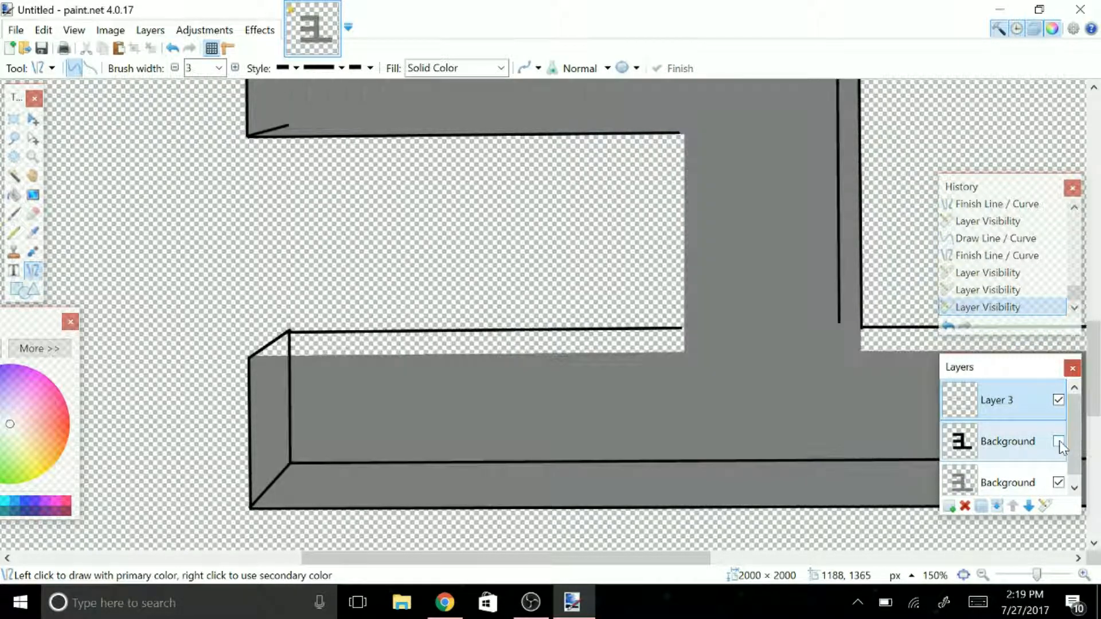
pyautogui.click(1058, 441)
pyautogui.click(1058, 441)
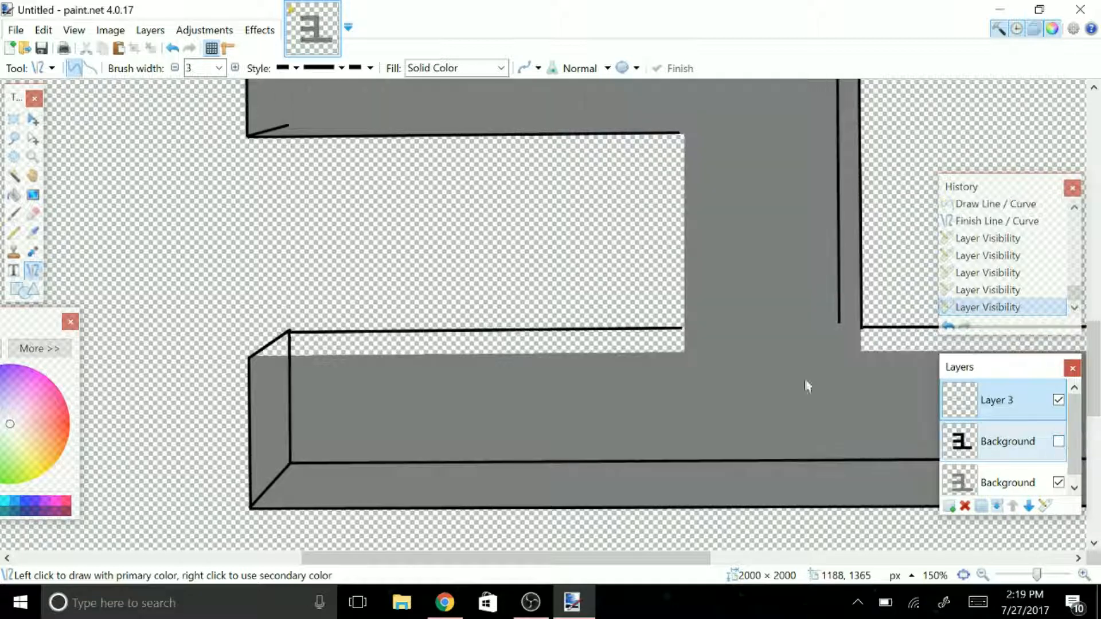
# - Draw lines about 230 pixels long up the stem's left edge to the middle bar and about 460 pixels along that bar's black lower edge
pyautogui.moveTo(681, 328); pyautogui.dragTo(679, 132)
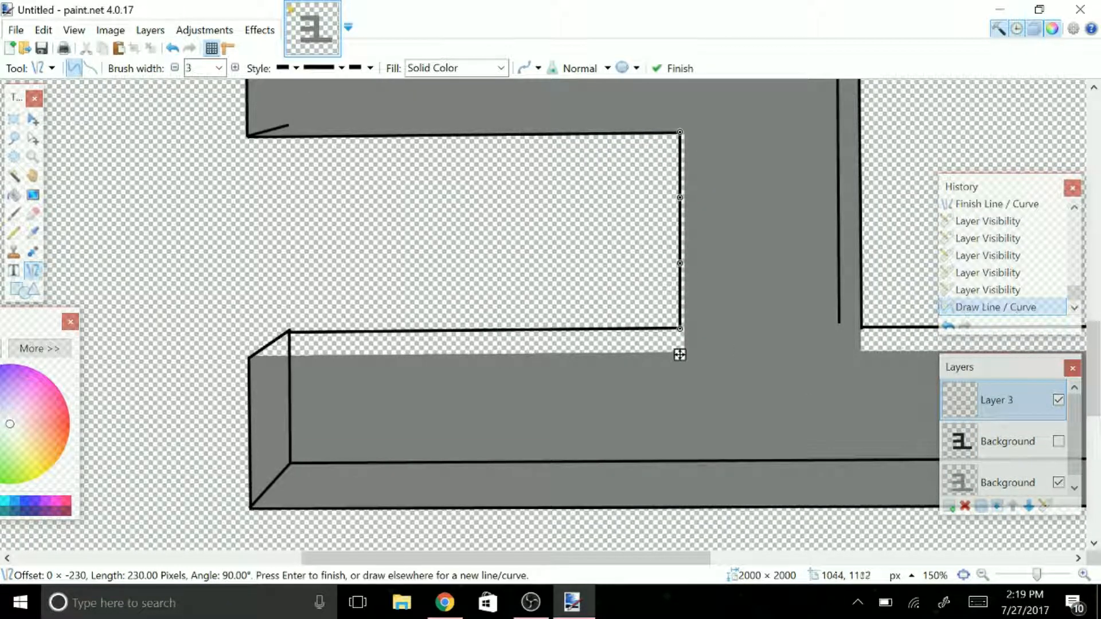
pyautogui.scroll(2, 680, 491)
pyautogui.click(1058, 441)
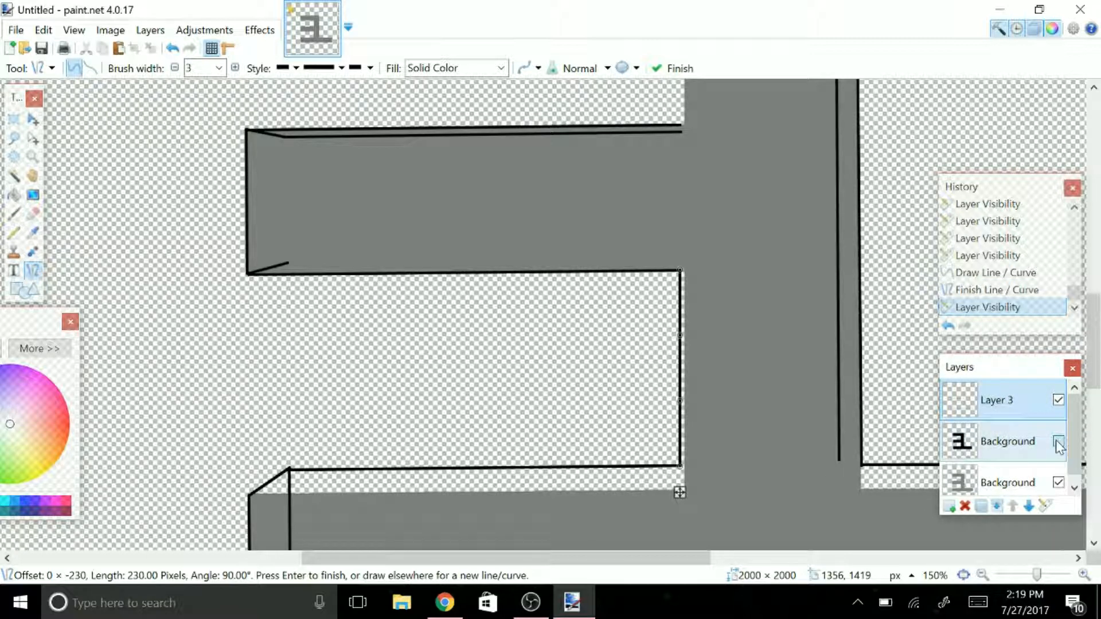
pyautogui.moveTo(285, 264)
pyautogui.mouseDown()
pyautogui.moveTo(644, 253)
pyautogui.moveTo(679, 263)
pyautogui.mouseUp()
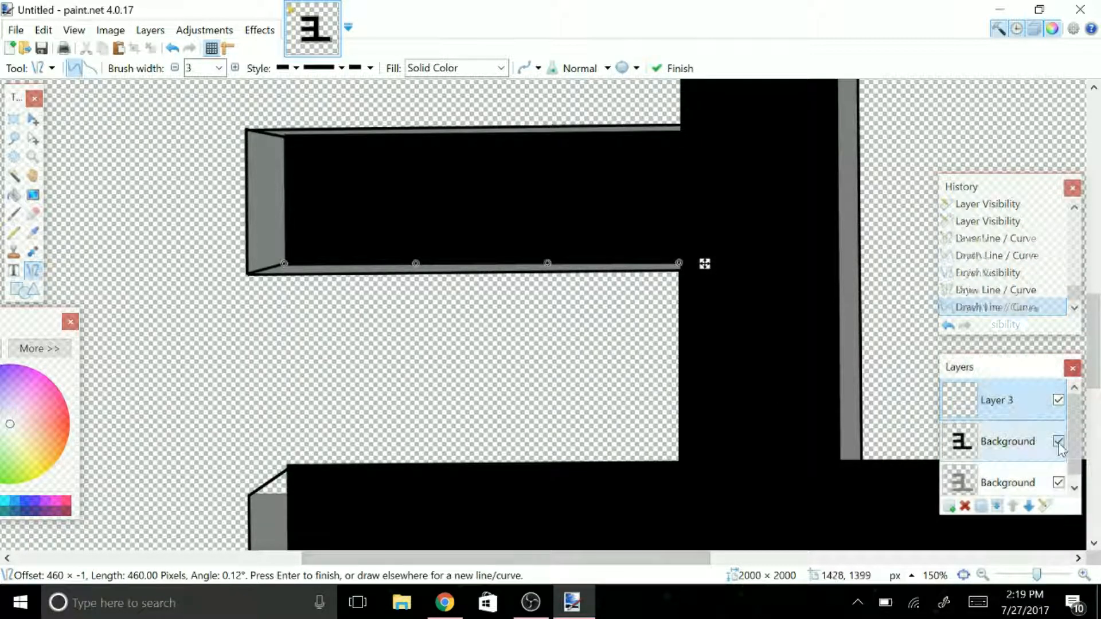
pyautogui.click(1058, 442)
# - Draw a vertical line along the stem's left edge from the middle bar's lower line up to the top bar's lower line
pyautogui.scroll(-2, 760, 310)
pyautogui.scroll(-3, 759, 310)
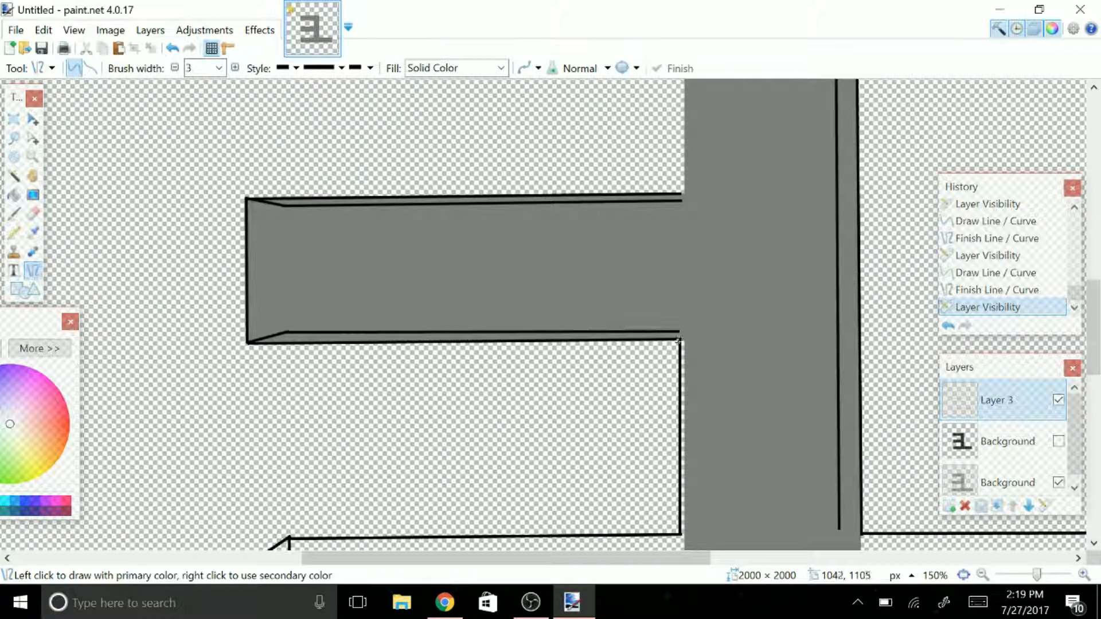
pyautogui.moveTo(678, 341); pyautogui.dragTo(678, 324)
pyautogui.doubleClick(1084, 575)
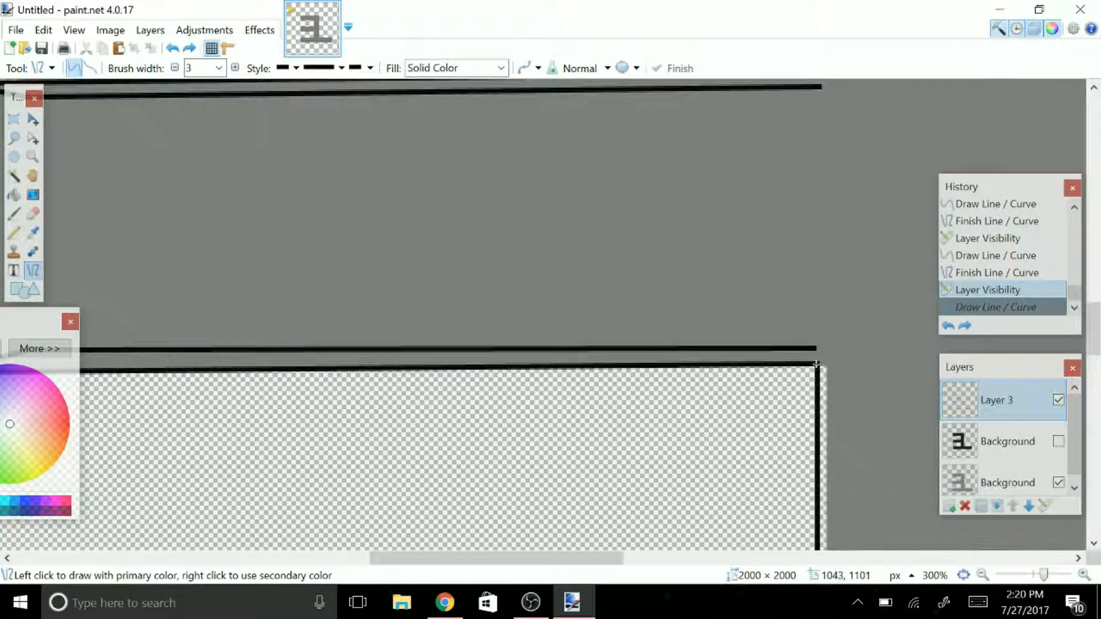
pyautogui.moveTo(817, 362); pyautogui.dragTo(815, 305)
pyautogui.scroll(4, 816, 300)
pyautogui.scroll(2, 817, 285)
pyautogui.scroll(6, 816, 286)
# - With the black letter layer hidden, draw the top bar's inner upper line between the ends of its two diagonal corner lines
pyautogui.click(1057, 441)
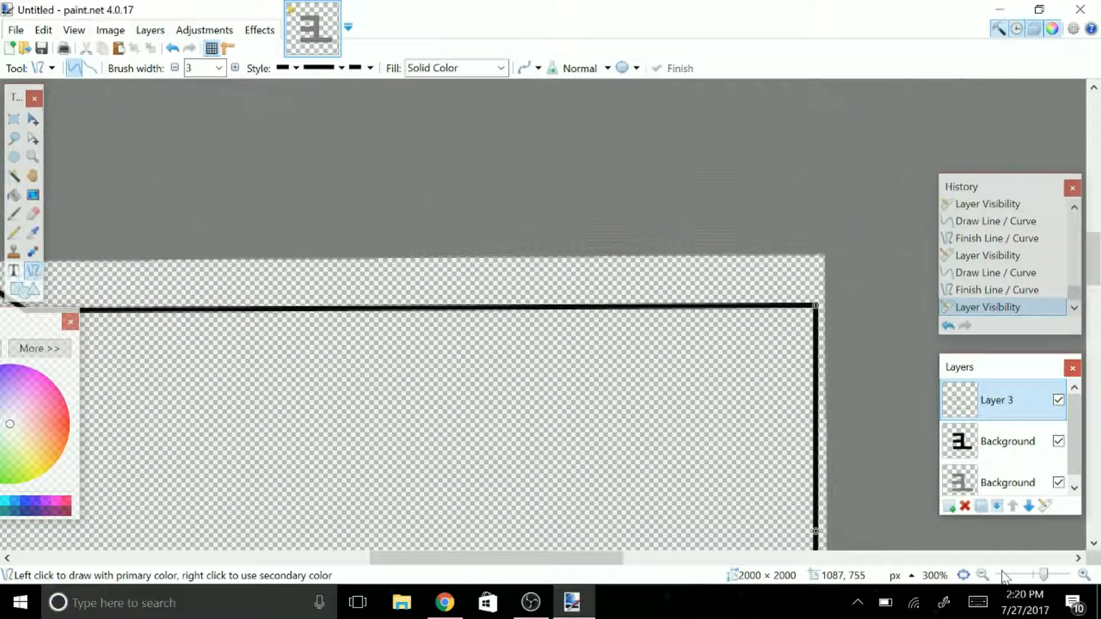
pyautogui.doubleClick(985, 573)
pyautogui.click(1058, 441)
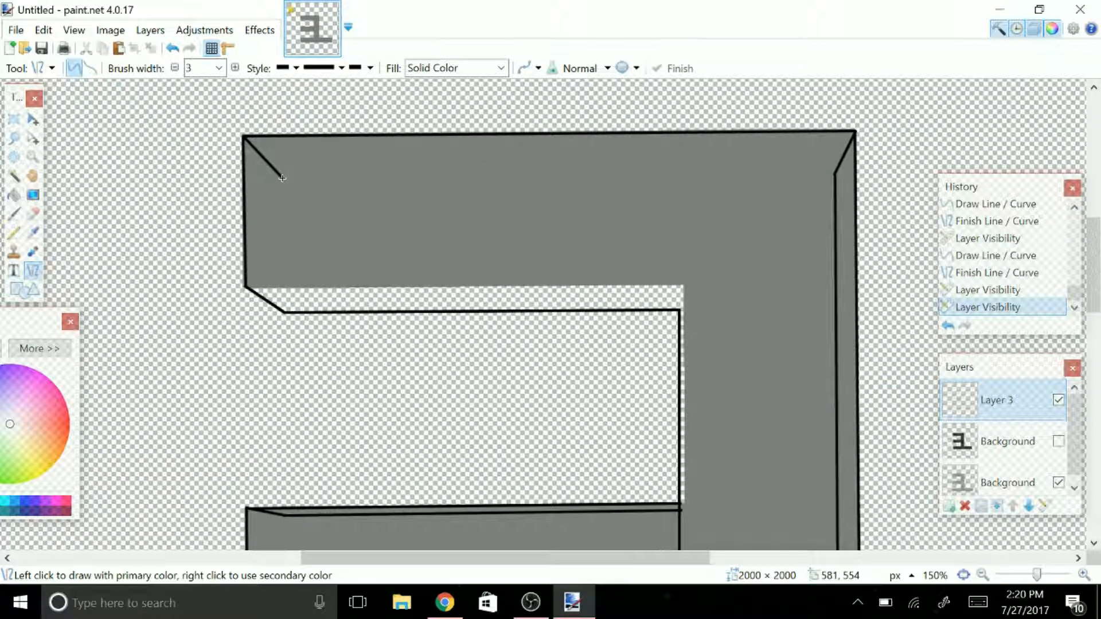
pyautogui.moveTo(283, 177); pyautogui.dragTo(834, 176)
# - Compare the outline with the black letter layer shown and hidden, both close up and across the whole monogram
pyautogui.click(1058, 442)
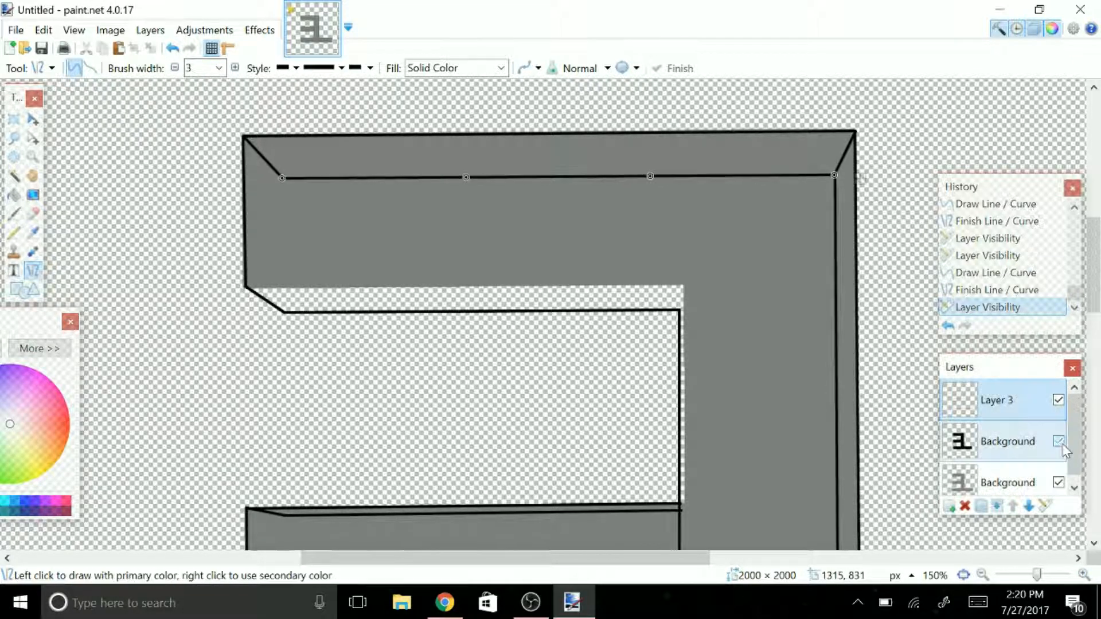
pyautogui.click(1058, 441)
pyautogui.click(1059, 442)
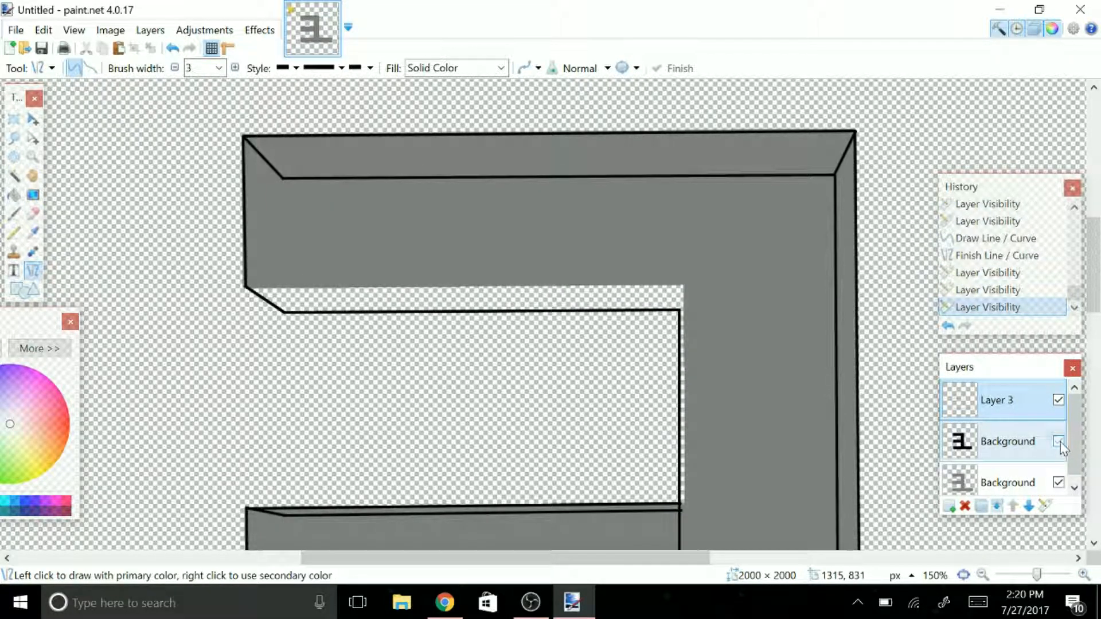
pyautogui.click(1058, 441)
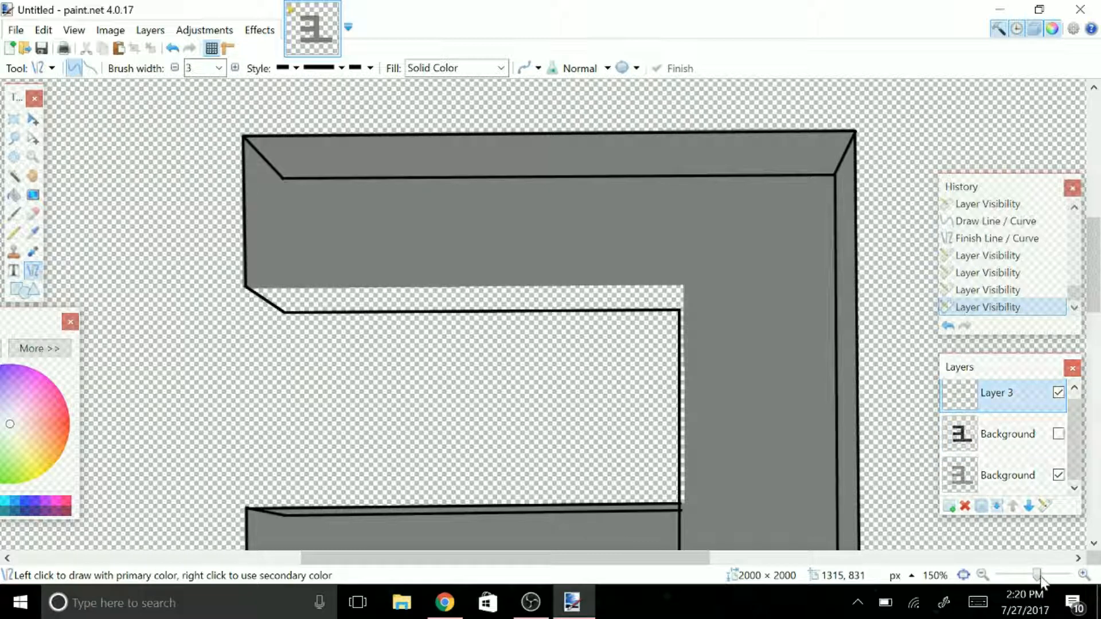
pyautogui.moveTo(1037, 575); pyautogui.dragTo(1029, 576)
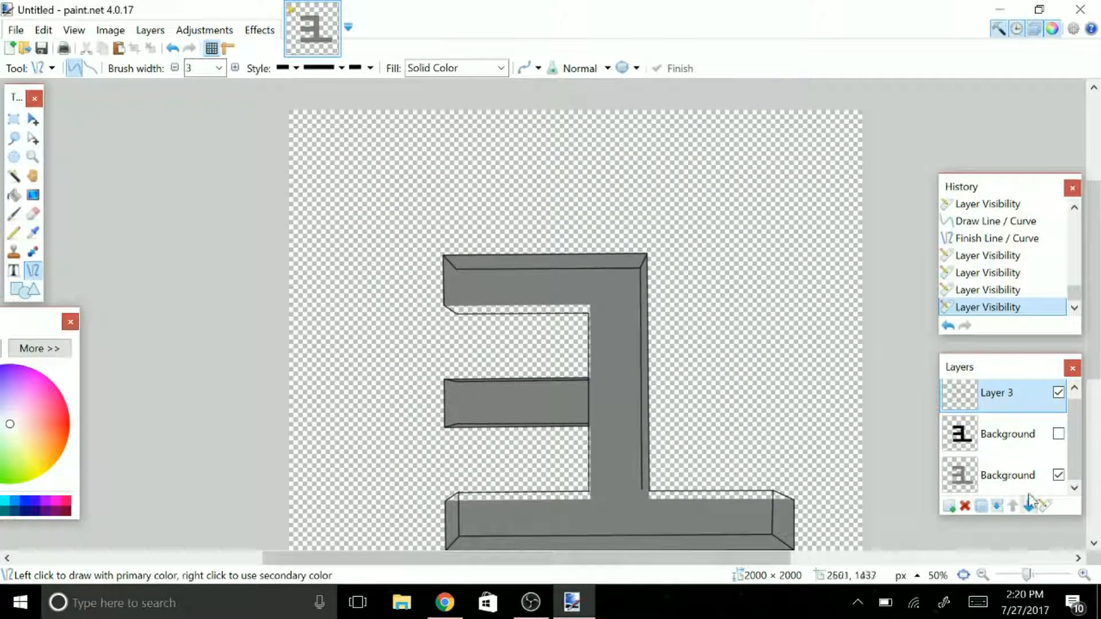
pyautogui.click(1059, 435)
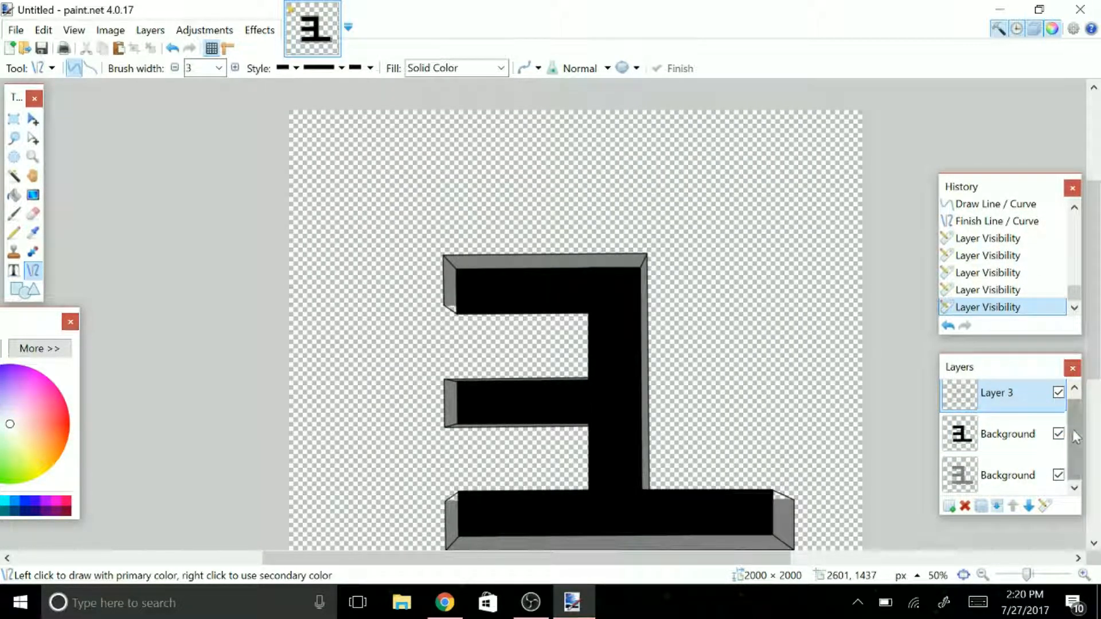
pyautogui.click(1058, 434)
# - Extend the stem's inner right line down to meet the bottom bar's upper edge line
pyautogui.scroll(-1, 1094, 466)
pyautogui.click(1083, 575)
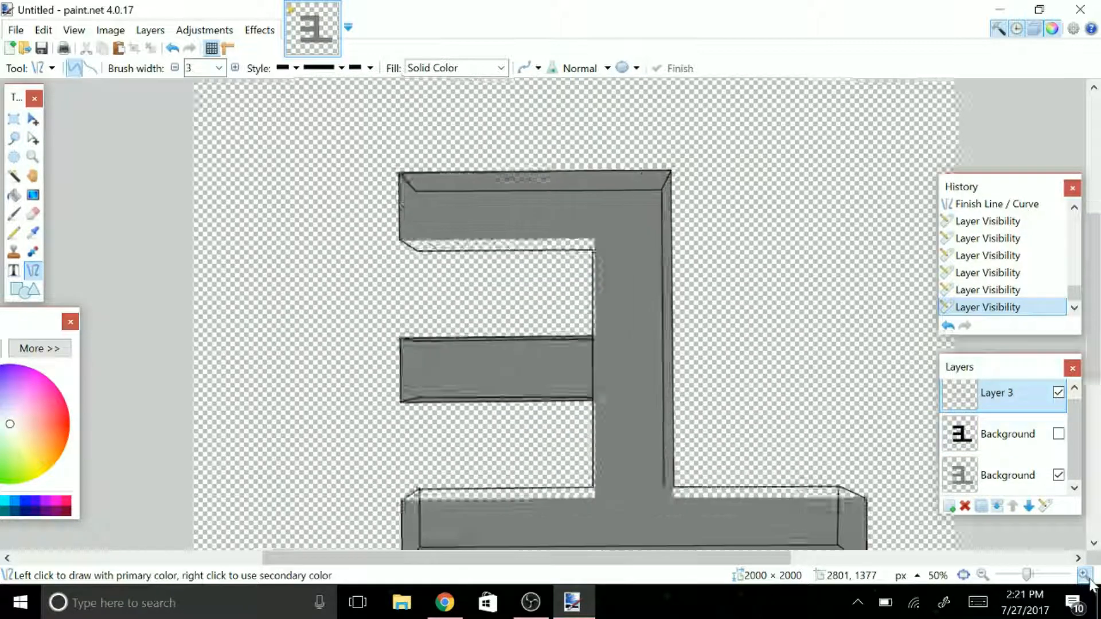
pyautogui.click(1083, 575)
pyautogui.scroll(-1, 648, 371)
pyautogui.moveTo(600, 363); pyautogui.dragTo(599, 355)
pyautogui.click(1083, 575)
pyautogui.click(1081, 574)
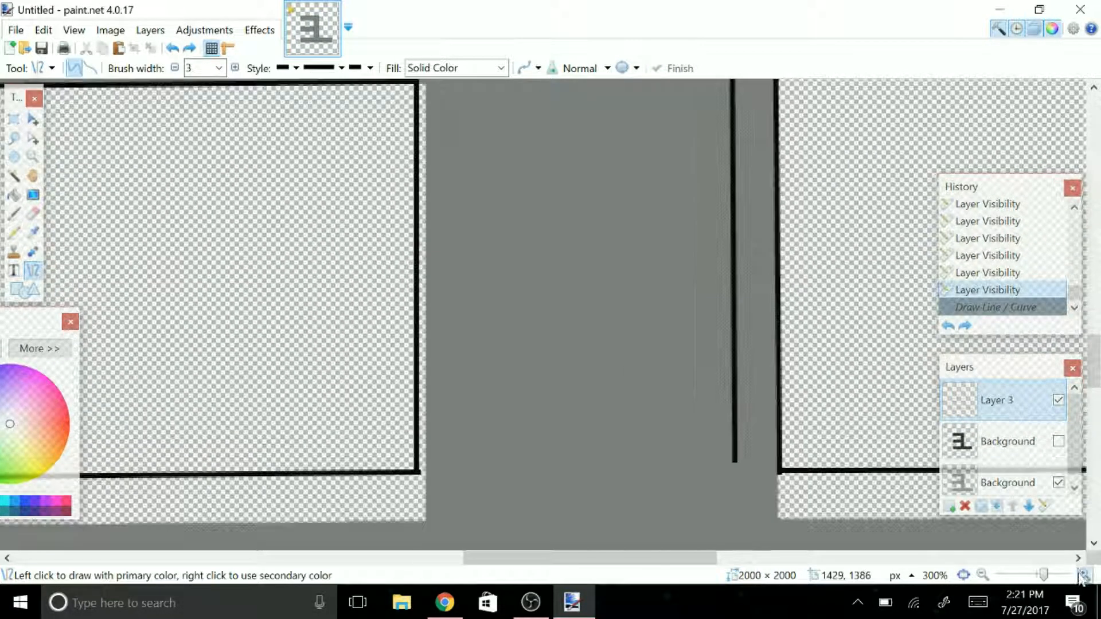
pyautogui.moveTo(734, 467)
pyautogui.mouseDown()
pyautogui.moveTo(756, 471)
pyautogui.moveTo(735, 472)
pyautogui.mouseUp()
pyautogui.moveTo(734, 472); pyautogui.dragTo(732, 471)
pyautogui.press('Return')
pyautogui.hotkey('ctrl', 'b')
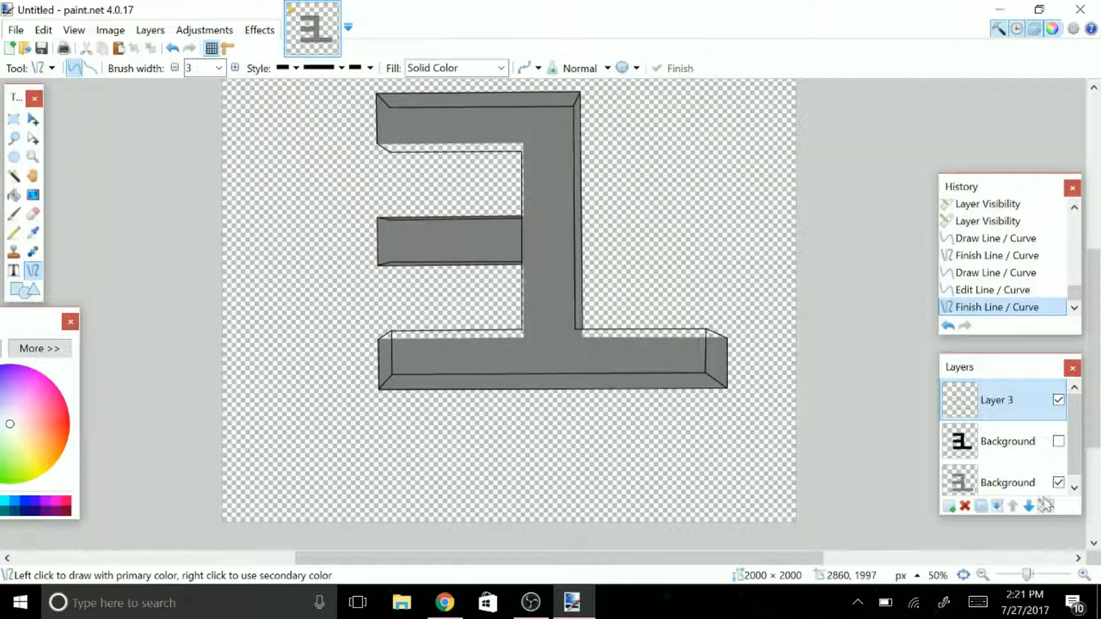
# - Check the outline against the black letters, and leave only the outline layer visible
pyautogui.click(1058, 441)
pyautogui.click(1059, 441)
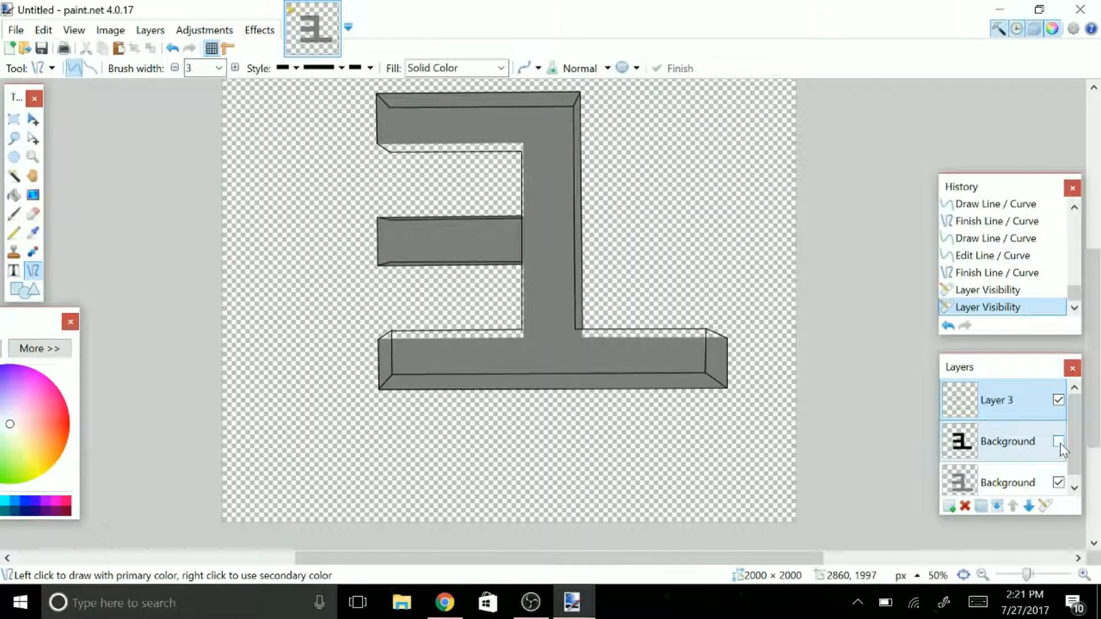
pyautogui.click(1059, 482)
pyautogui.scroll(1, 818, 466)
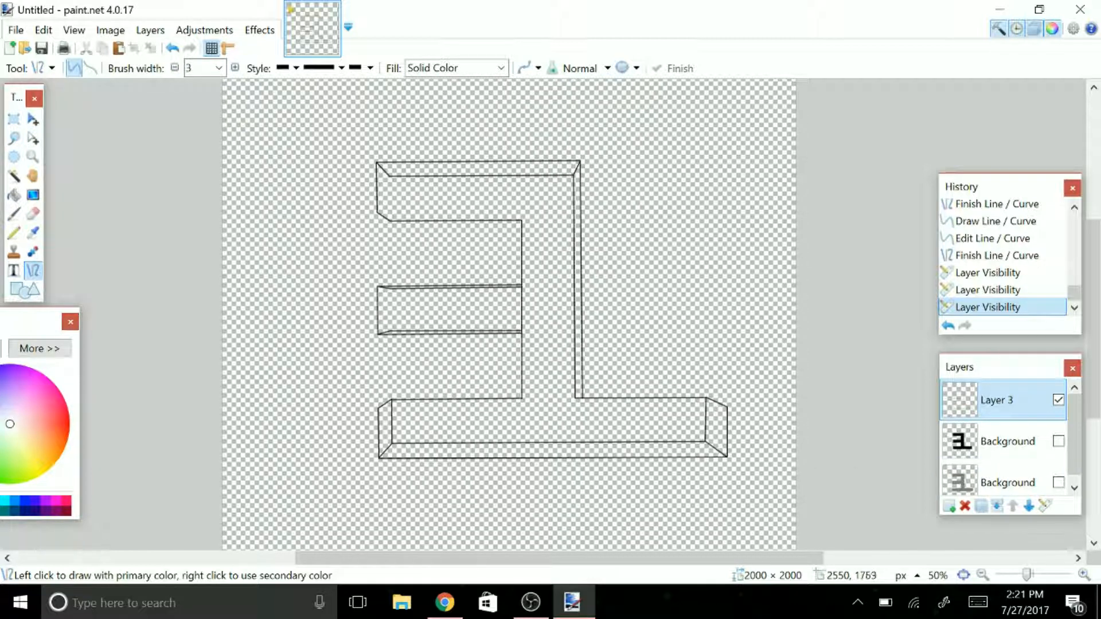
# - Draw a vertical line about 158 pixels long closing the left end of the top bar's front face
pyautogui.click(1083, 575)
pyautogui.click(1083, 575)
pyautogui.moveTo(696, 558); pyautogui.dragTo(601, 558)
pyautogui.scroll(2, 515, 265)
pyautogui.scroll(1, 515, 265)
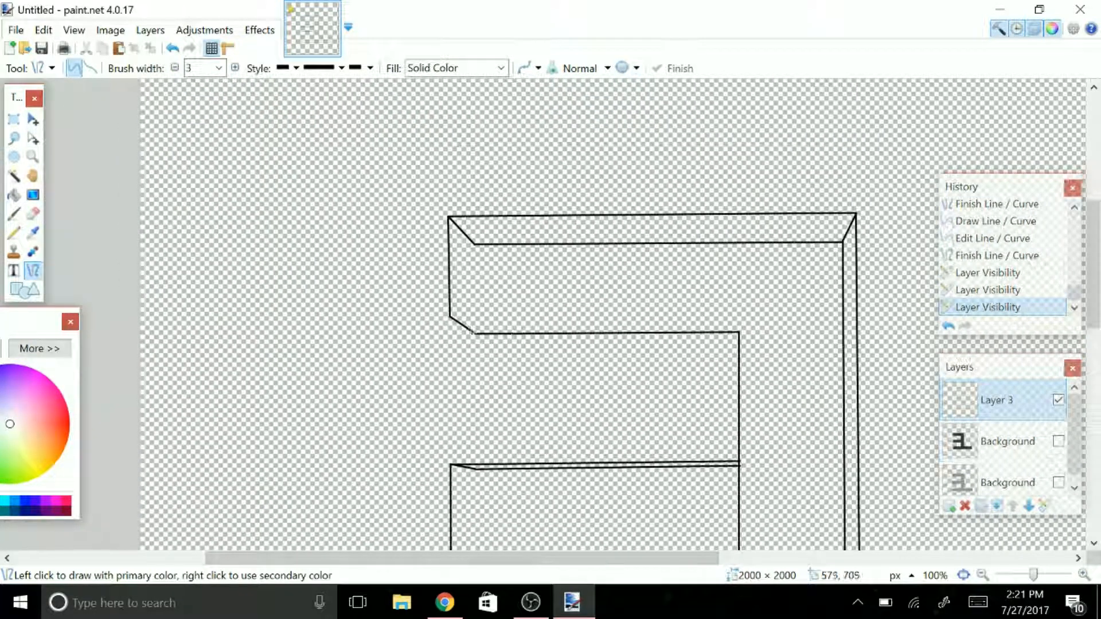
pyautogui.scroll(2, 352, 361)
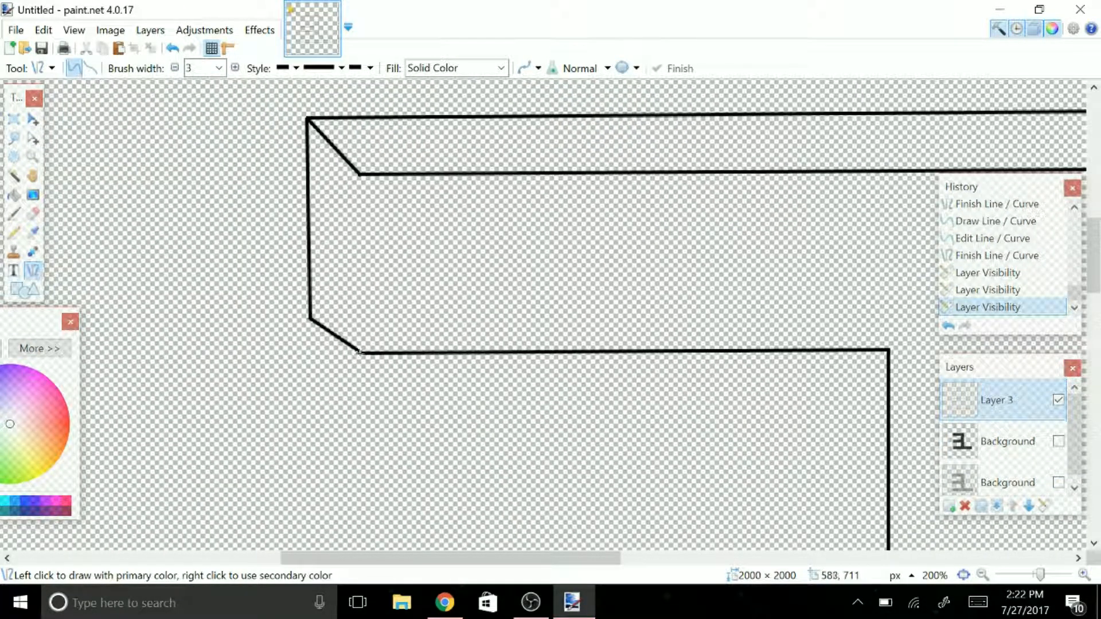
pyautogui.moveTo(360, 353)
pyautogui.mouseDown()
pyautogui.moveTo(401, 285)
pyautogui.moveTo(359, 174)
pyautogui.mouseUp()
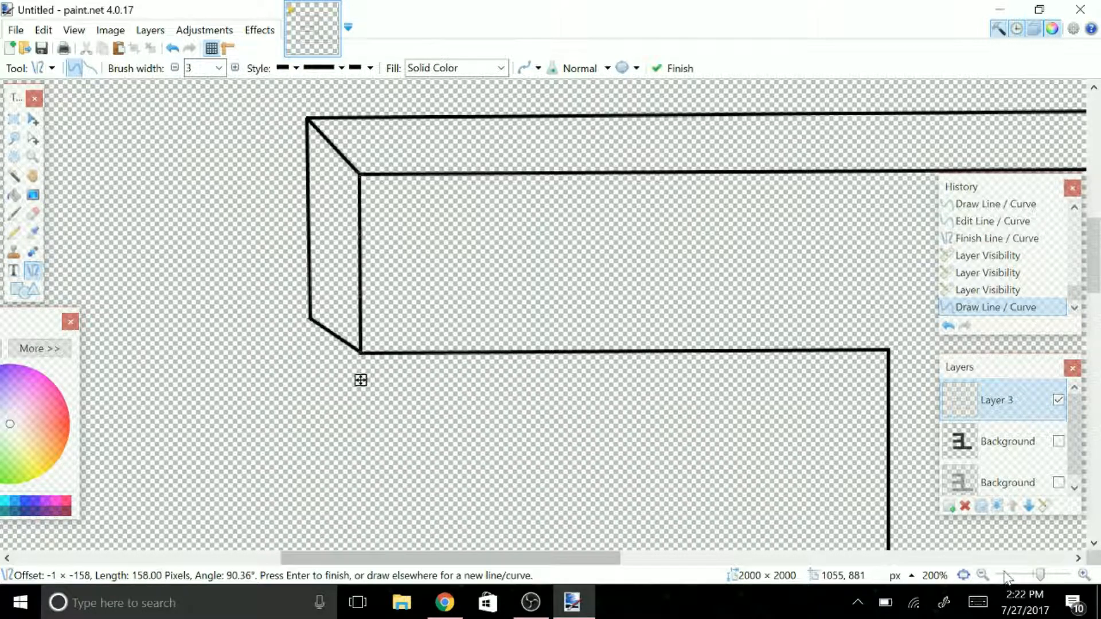
# - Compare the whole outline with the black and grey letter layers shown, and hide both layers again
pyautogui.click(983, 574)
pyautogui.click(982, 574)
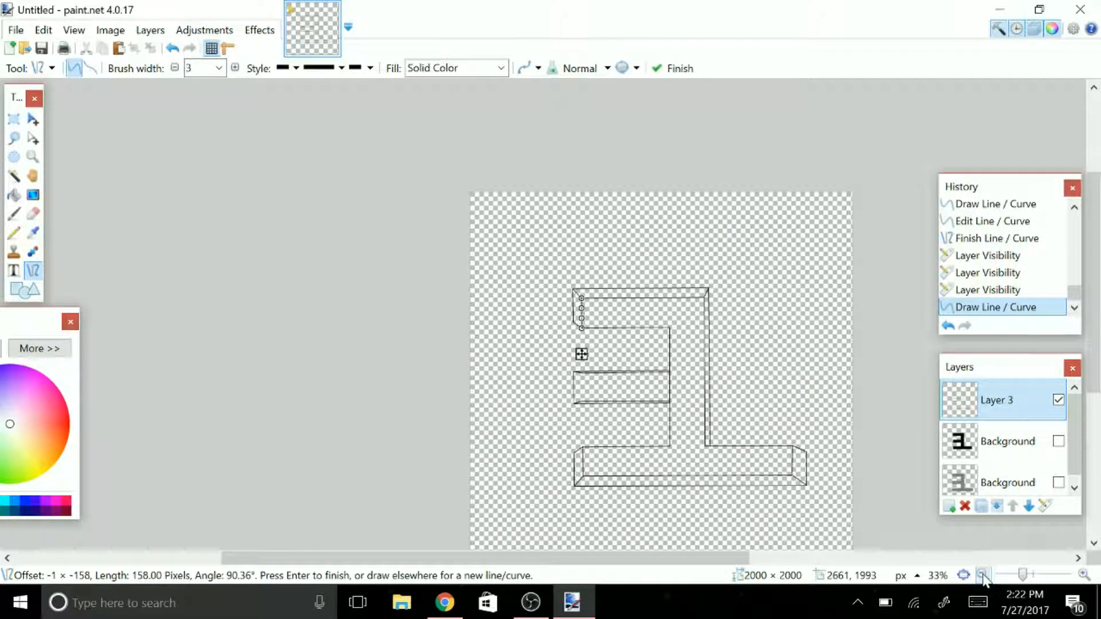
pyautogui.click(1084, 576)
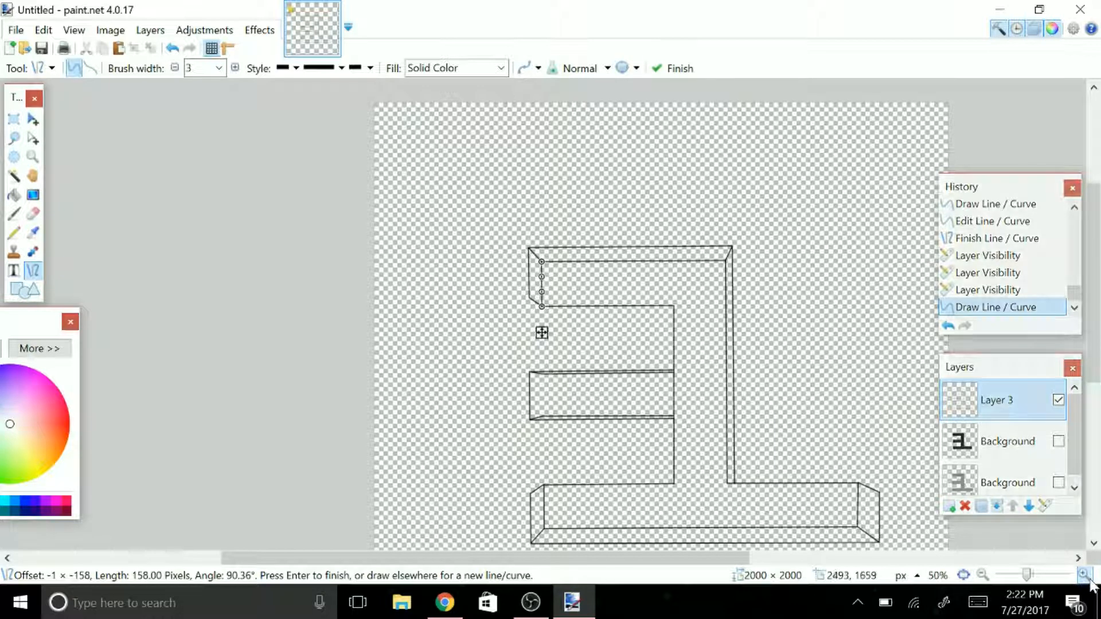
pyautogui.click(1087, 577)
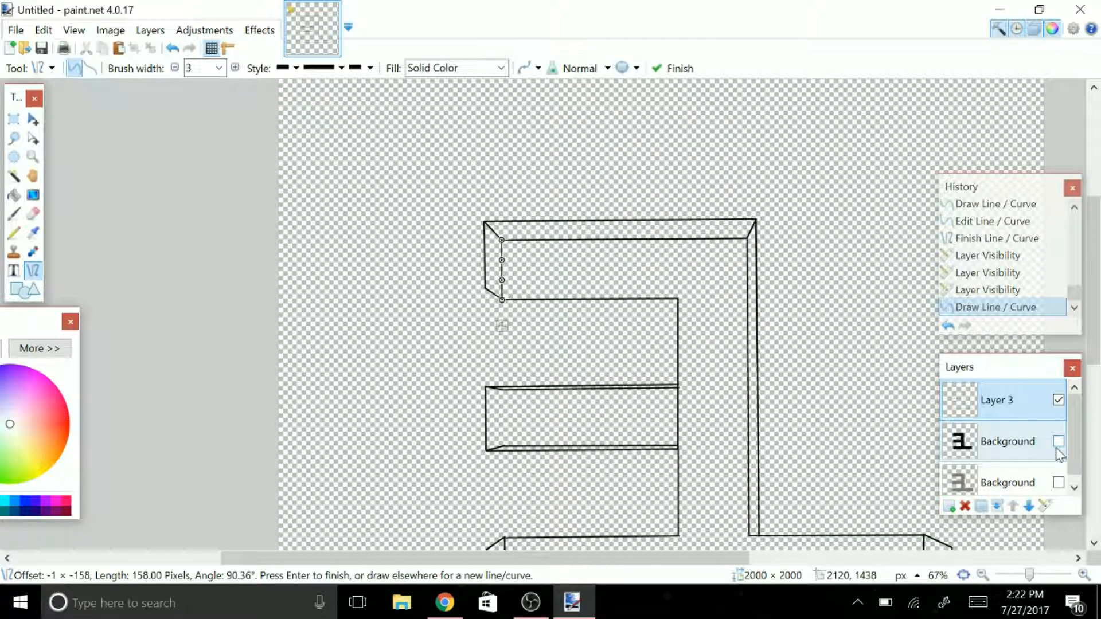
pyautogui.click(1058, 441)
pyautogui.click(1059, 482)
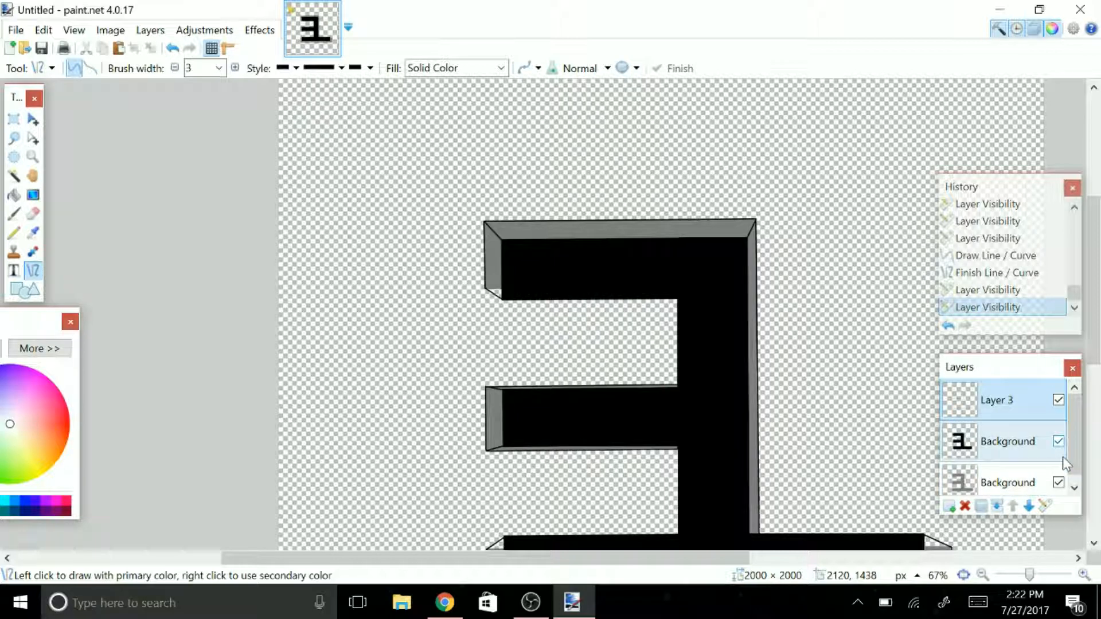
pyautogui.click(1059, 443)
pyautogui.click(1058, 484)
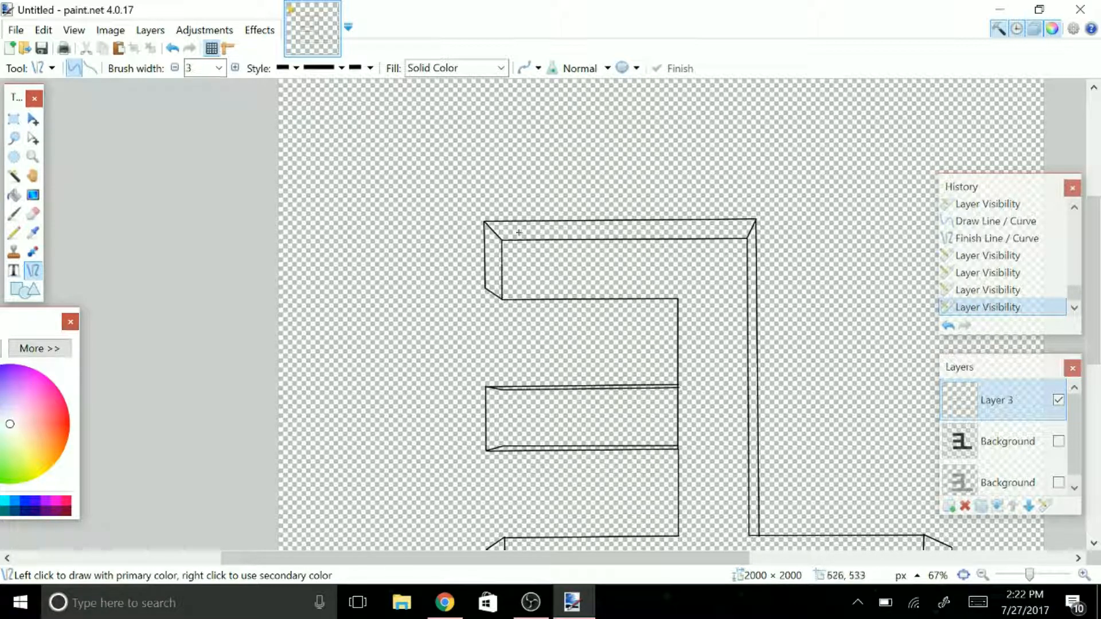
# - Activate the Paint Bucket and choose dark grey 404040 as the primary color in the expanded color settings
pyautogui.scroll(-2, 659, 239)
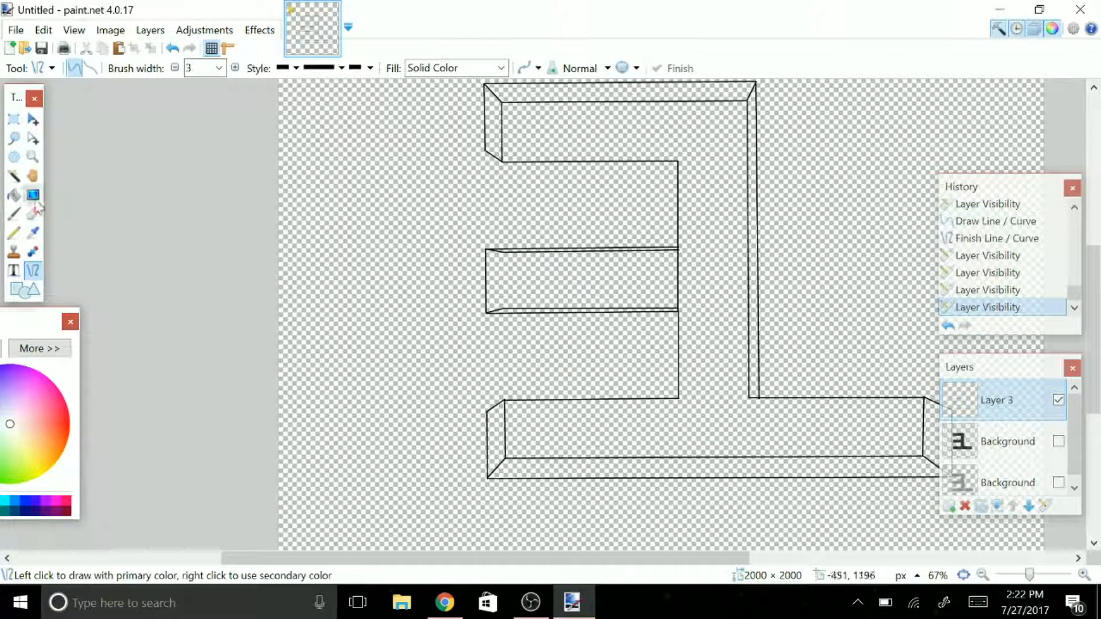
pyautogui.click(14, 195)
pyautogui.moveTo(41, 311)
pyautogui.mouseDown()
pyautogui.moveTo(112, 337)
pyautogui.moveTo(181, 310)
pyautogui.mouseUp()
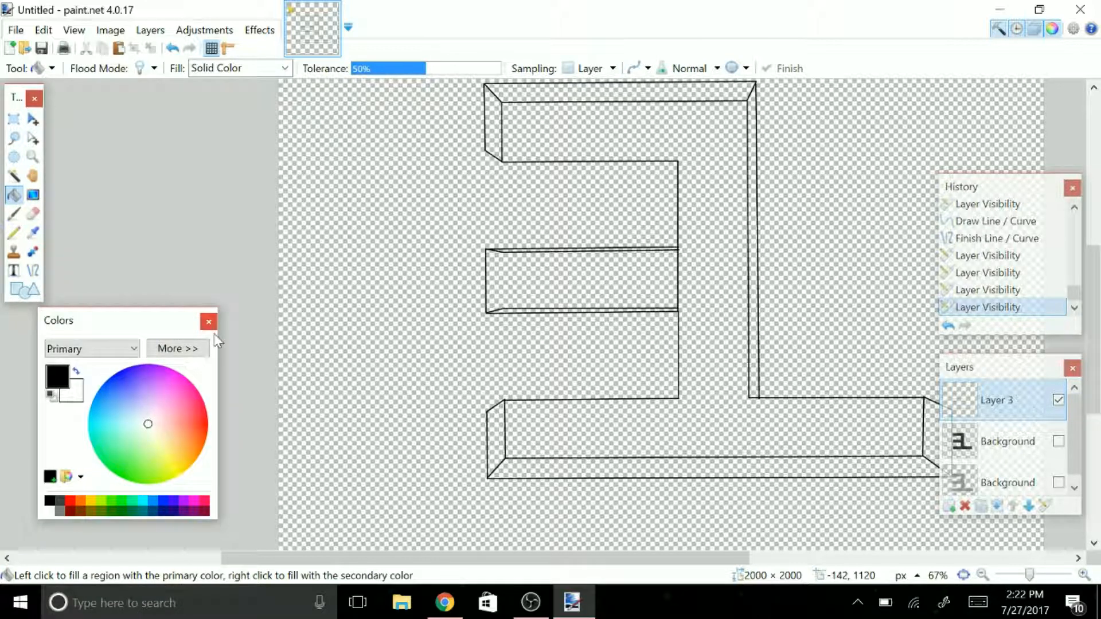
pyautogui.click(202, 348)
pyautogui.click(61, 498)
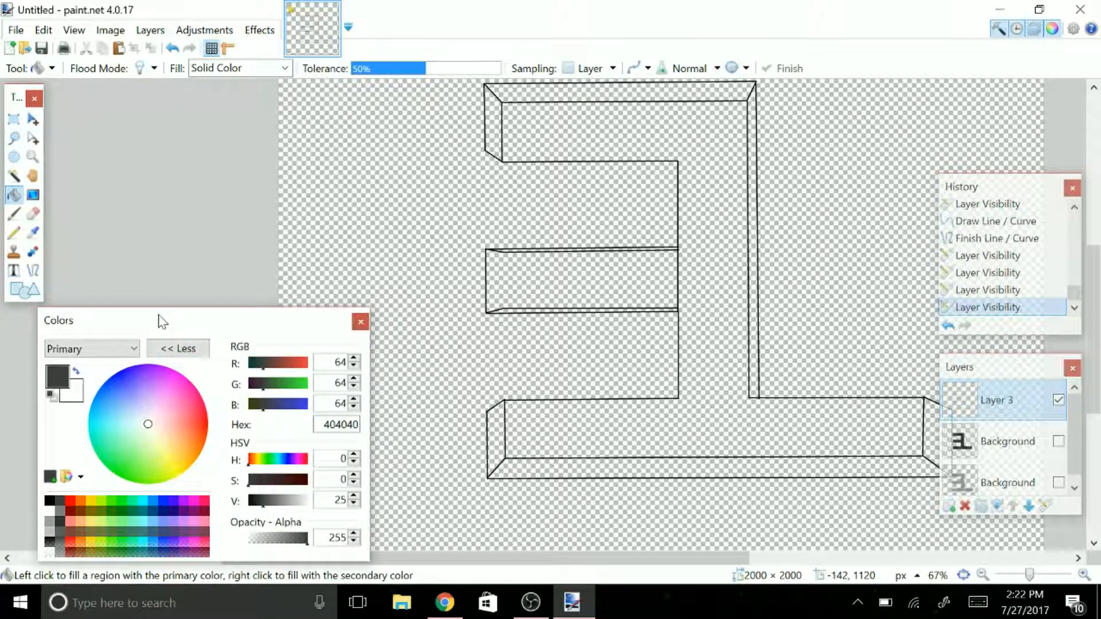
pyautogui.moveTo(167, 321); pyautogui.dragTo(369, 281)
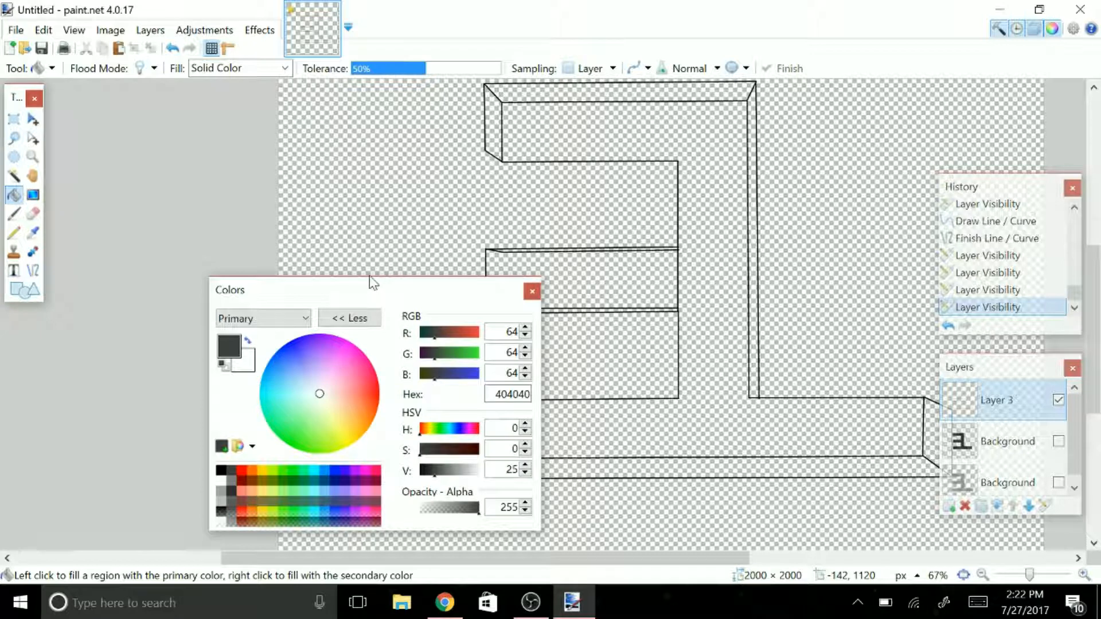
# - Fill the upper bevel face of the E's top bar with mid grey 808080
pyautogui.scroll(1, 757, 172)
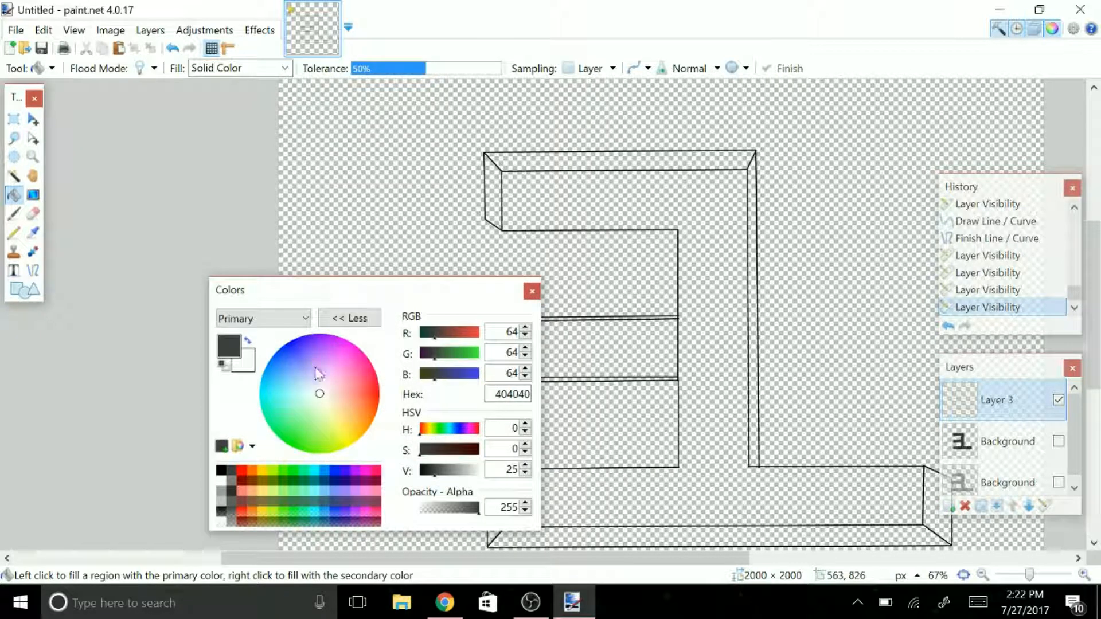
pyautogui.click(232, 488)
pyautogui.click(613, 163)
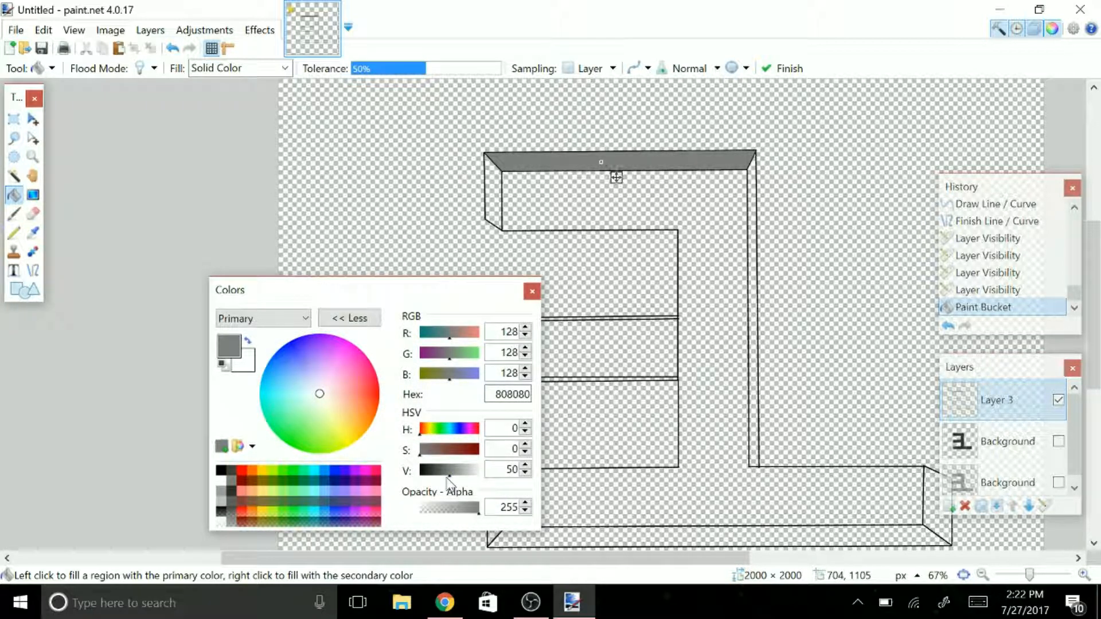
pyautogui.moveTo(446, 476); pyautogui.dragTo(457, 476)
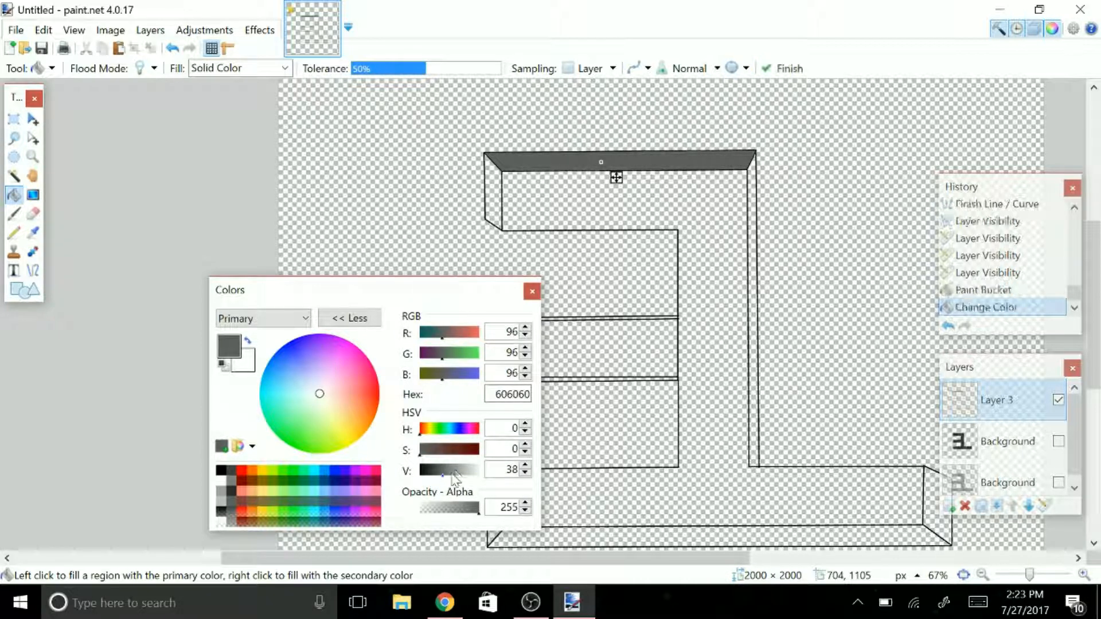
pyautogui.click(948, 325)
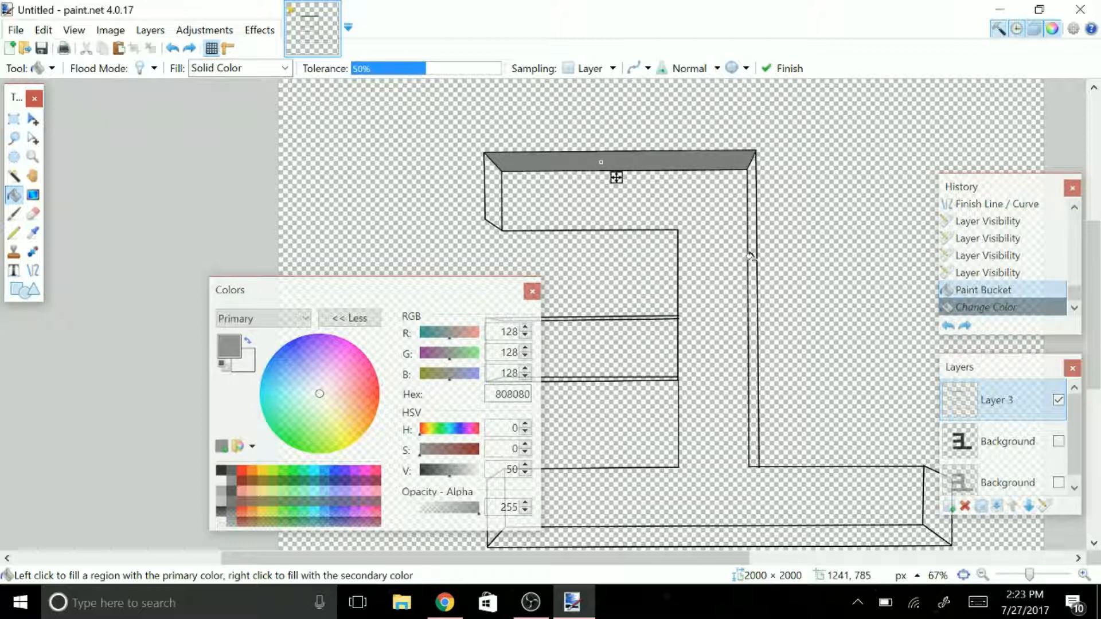
# - Fill the narrow side face along the vertical stem and darken its grey to 565656
pyautogui.click(753, 259)
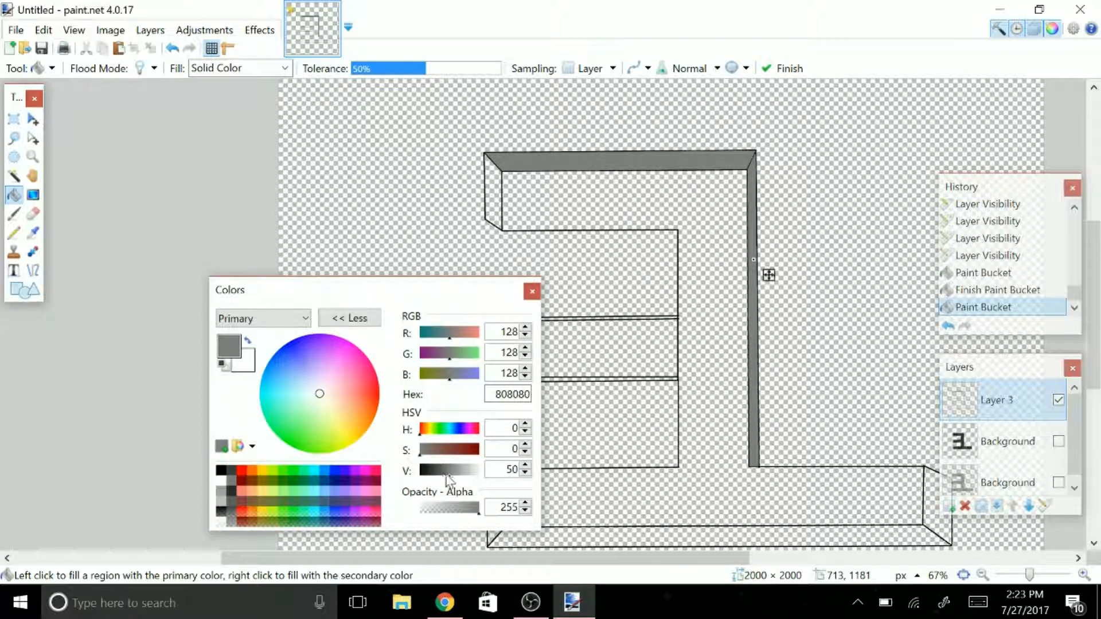
pyautogui.moveTo(447, 475); pyautogui.dragTo(440, 480)
pyautogui.scroll(-1, 720, 496)
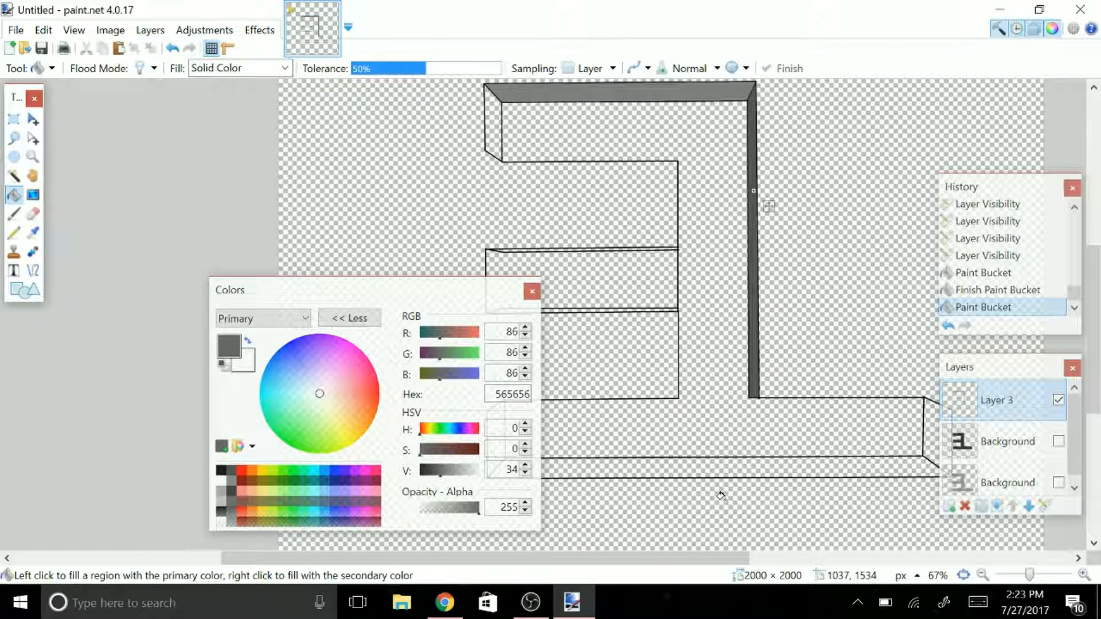
# - Fill the right end face of the bottom bar and set its grey to 686868
pyautogui.scroll(-1, 720, 493)
pyautogui.click(1081, 575)
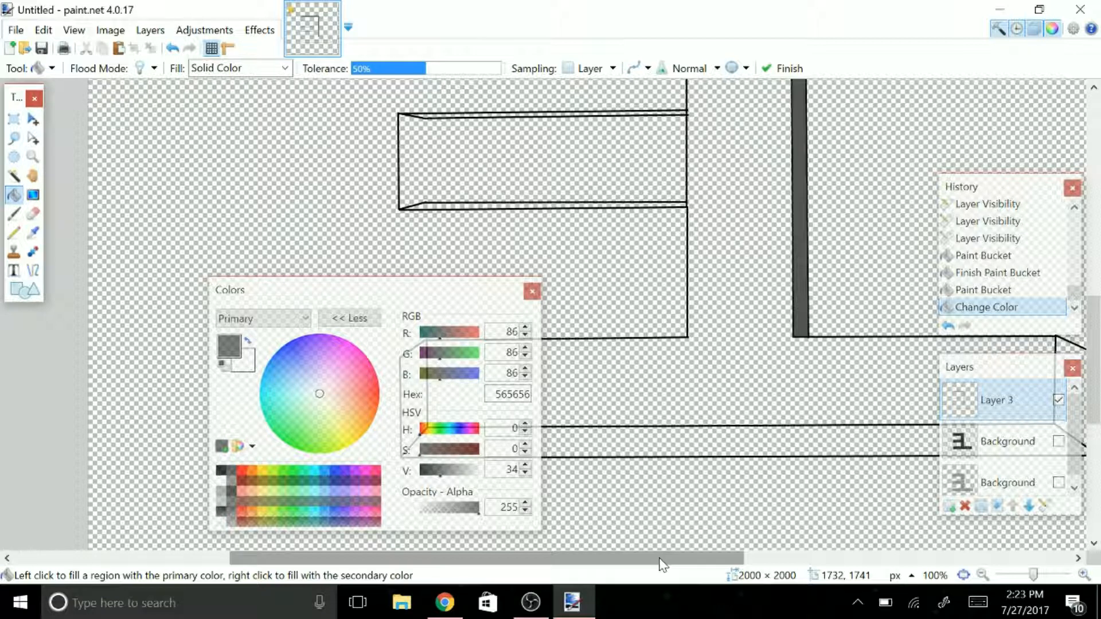
pyautogui.moveTo(662, 564); pyautogui.dragTo(781, 565)
pyautogui.click(829, 394)
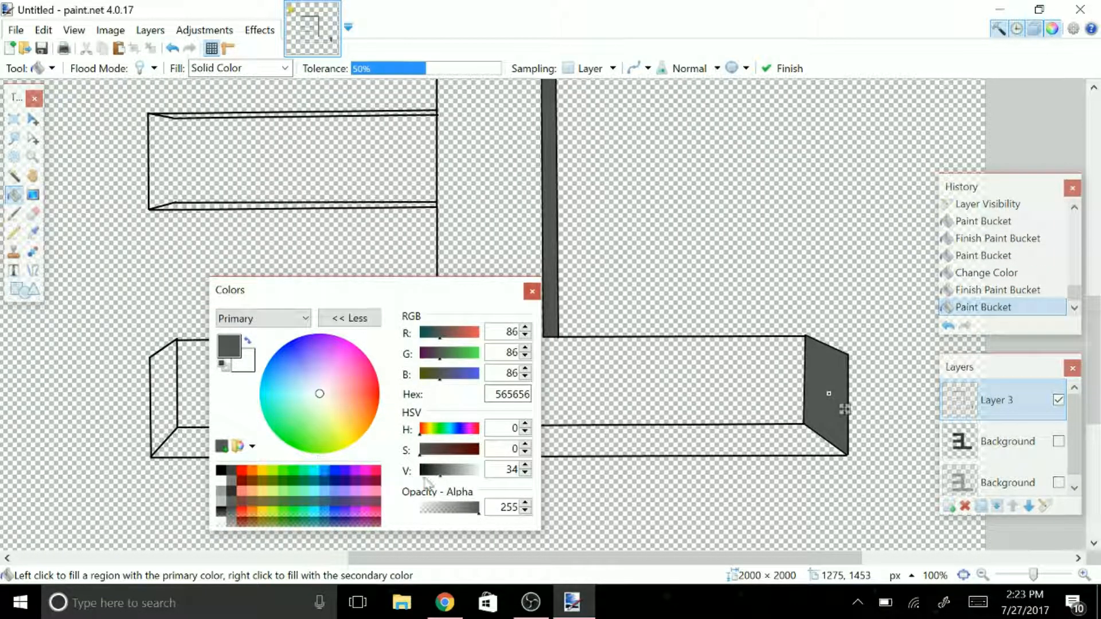
pyautogui.moveTo(438, 475); pyautogui.dragTo(445, 479)
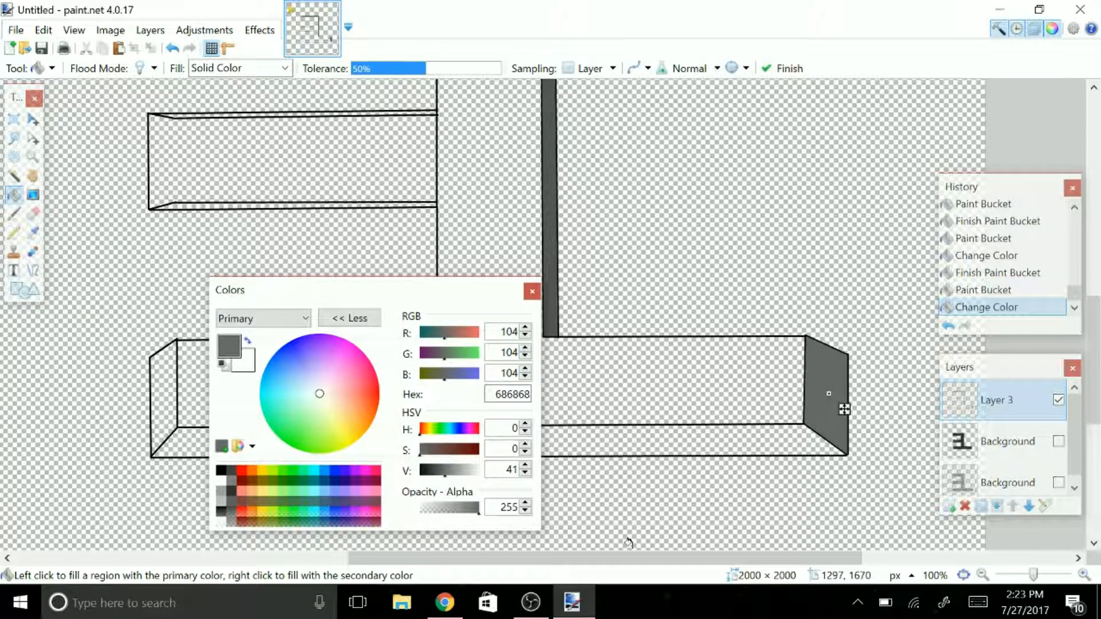
# - Fill the left end face of the top bar with the same grey 686868
pyautogui.moveTo(687, 558); pyautogui.dragTo(498, 563)
pyautogui.scroll(2, 846, 450)
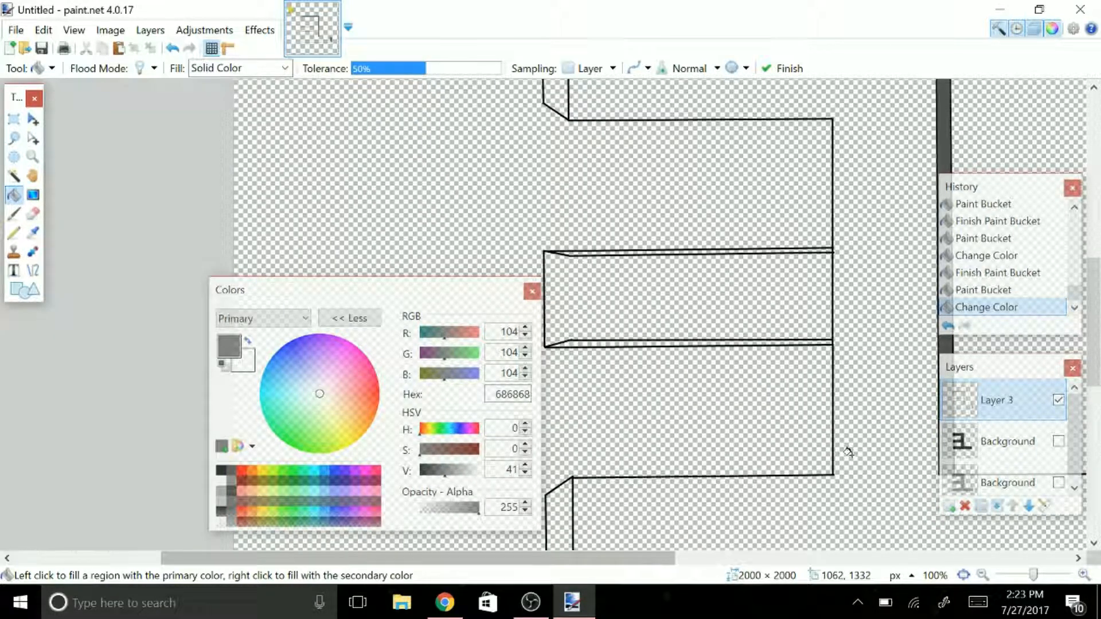
pyautogui.scroll(3, 846, 450)
pyautogui.click(566, 275)
pyautogui.click(551, 259)
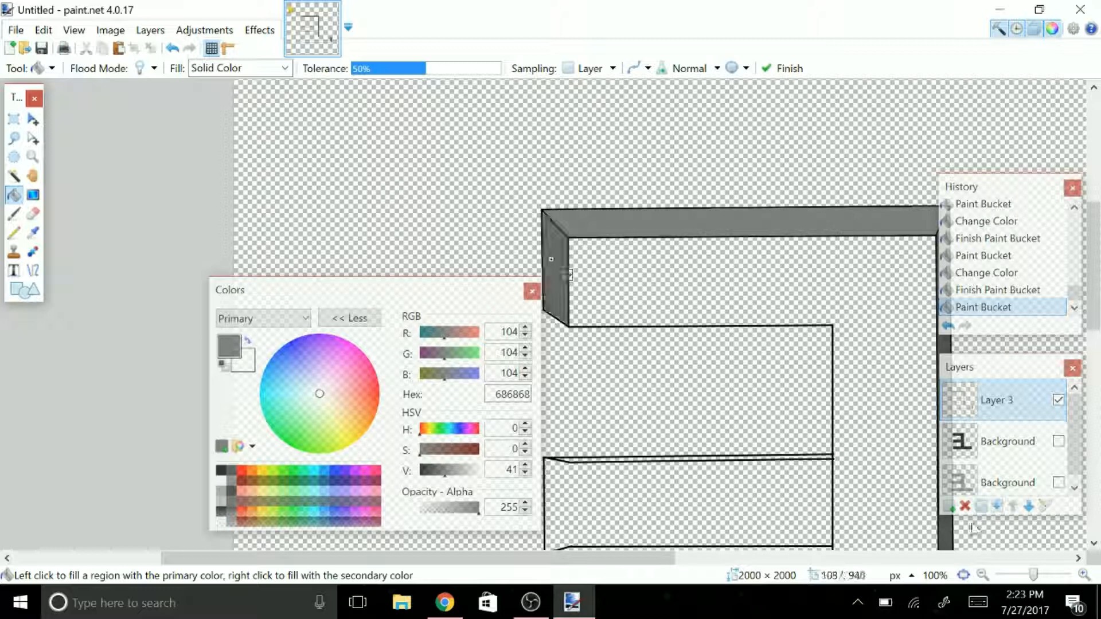
pyautogui.moveTo(1033, 574); pyautogui.dragTo(1070, 574)
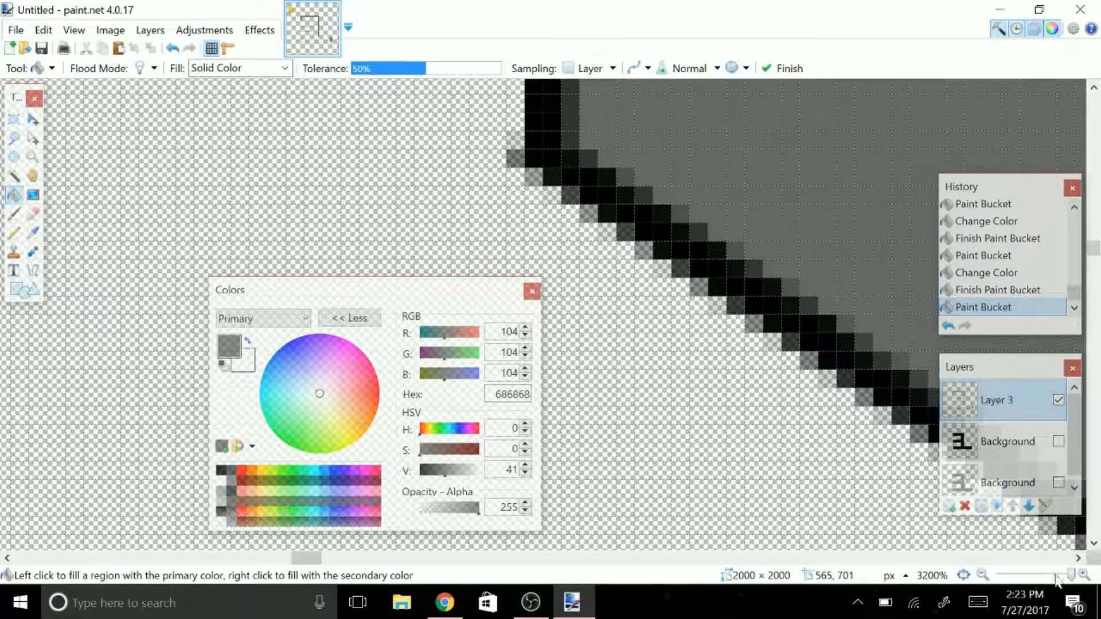
pyautogui.moveTo(1071, 574); pyautogui.dragTo(1026, 576)
# - Fill the left end face of the bottom bar with grey 686868
pyautogui.scroll(-3, 556, 379)
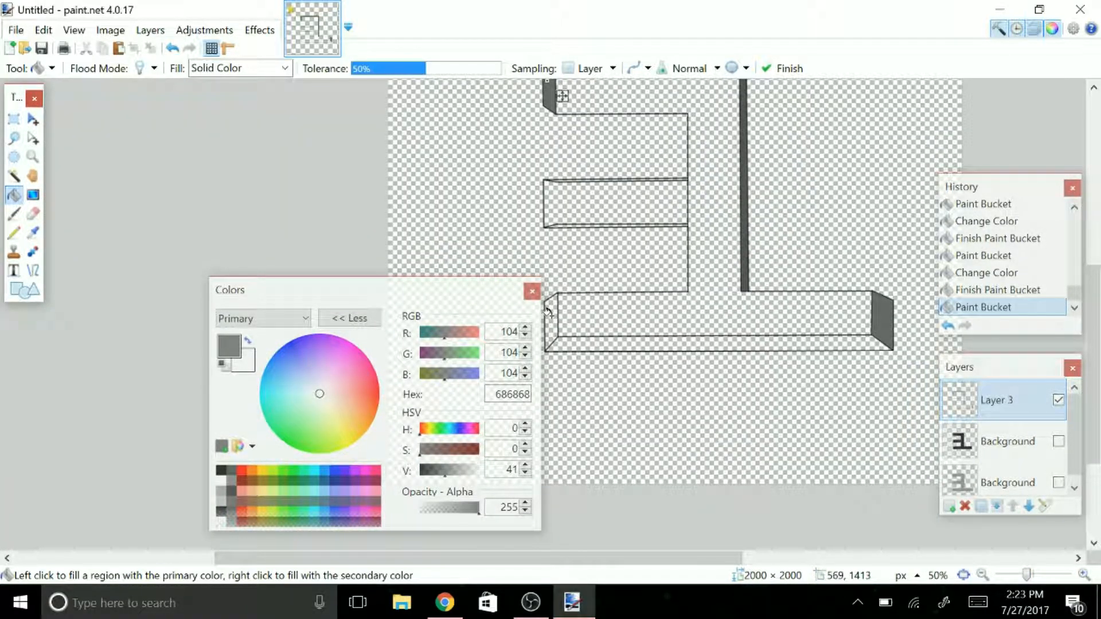
pyautogui.click(549, 316)
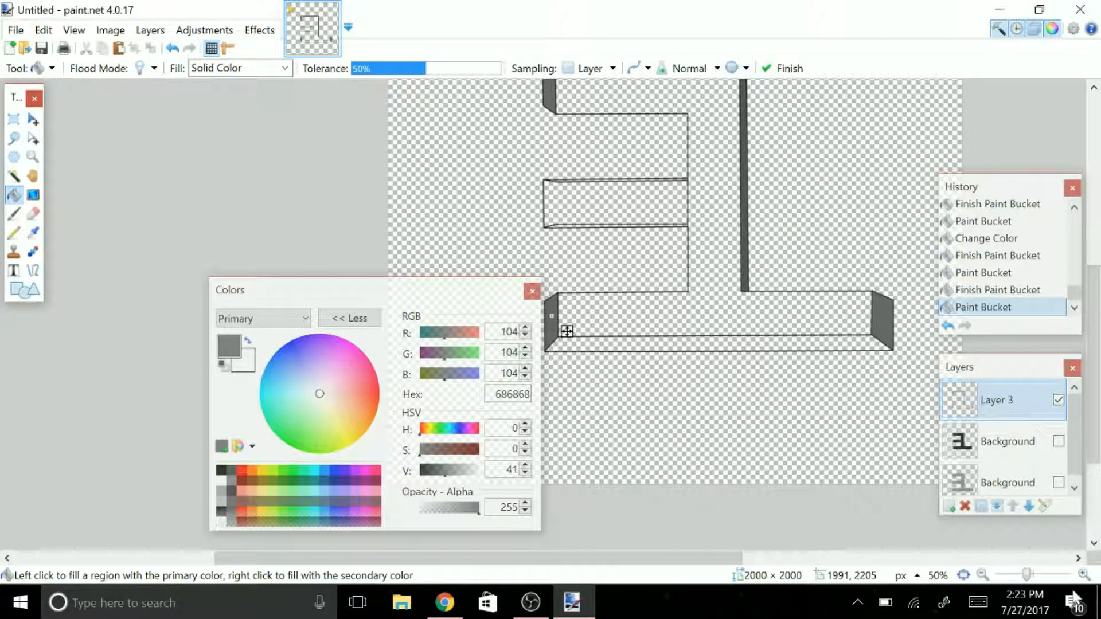
# - Fill the left end face of the middle bar with mid grey 808080 using the Paint Bucket
pyautogui.click(1088, 576)
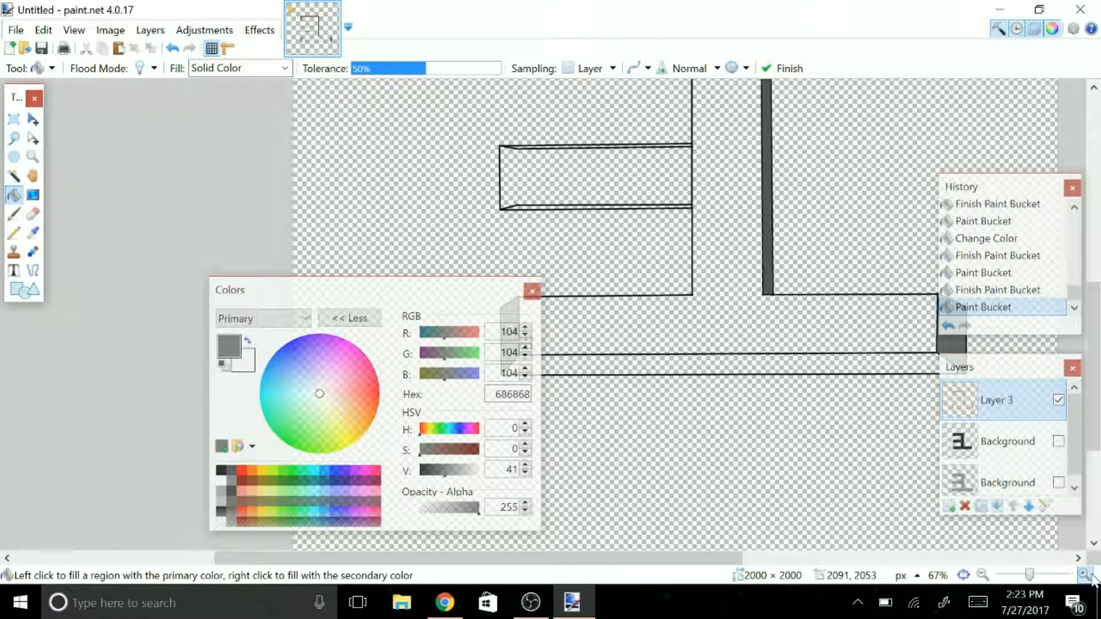
pyautogui.click(1084, 575)
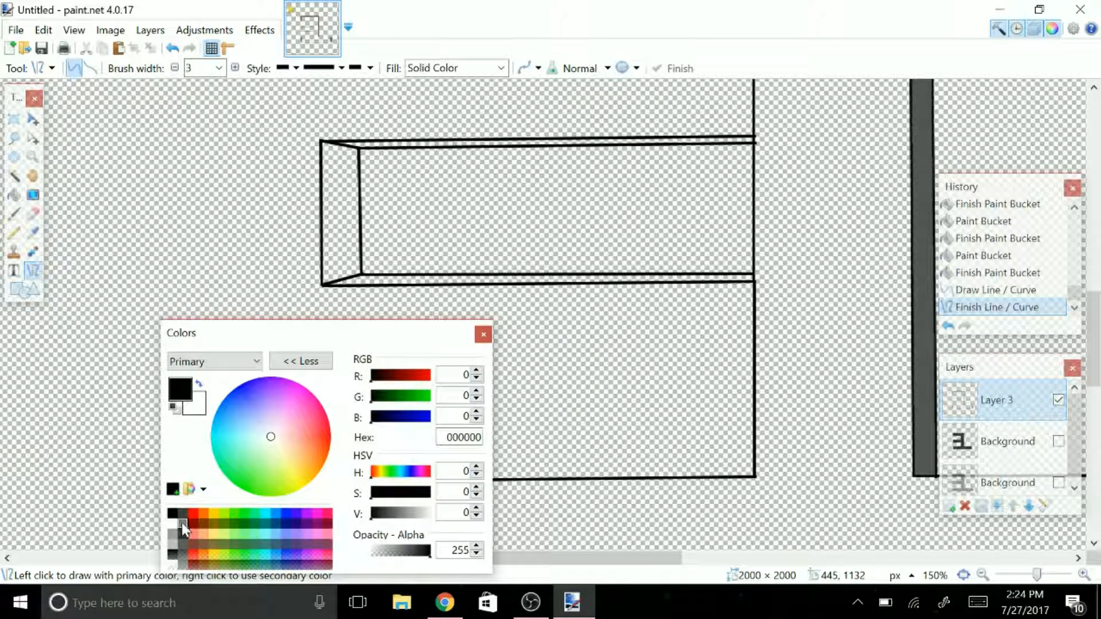
pyautogui.click(184, 527)
pyautogui.click(14, 194)
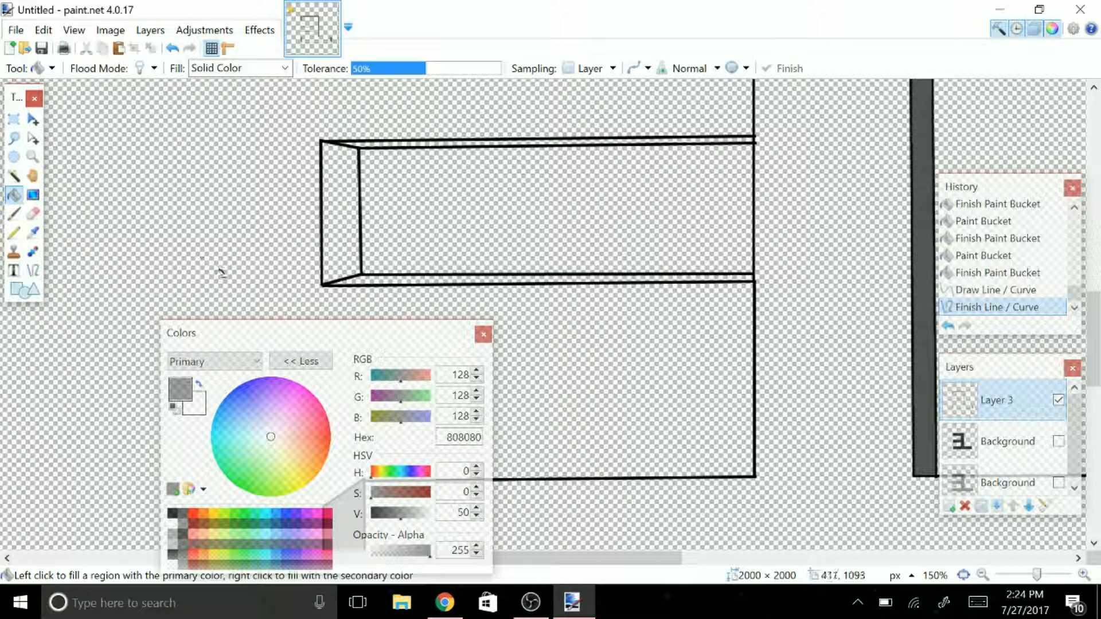
pyautogui.scroll(3, 221, 273)
pyautogui.click(351, 303)
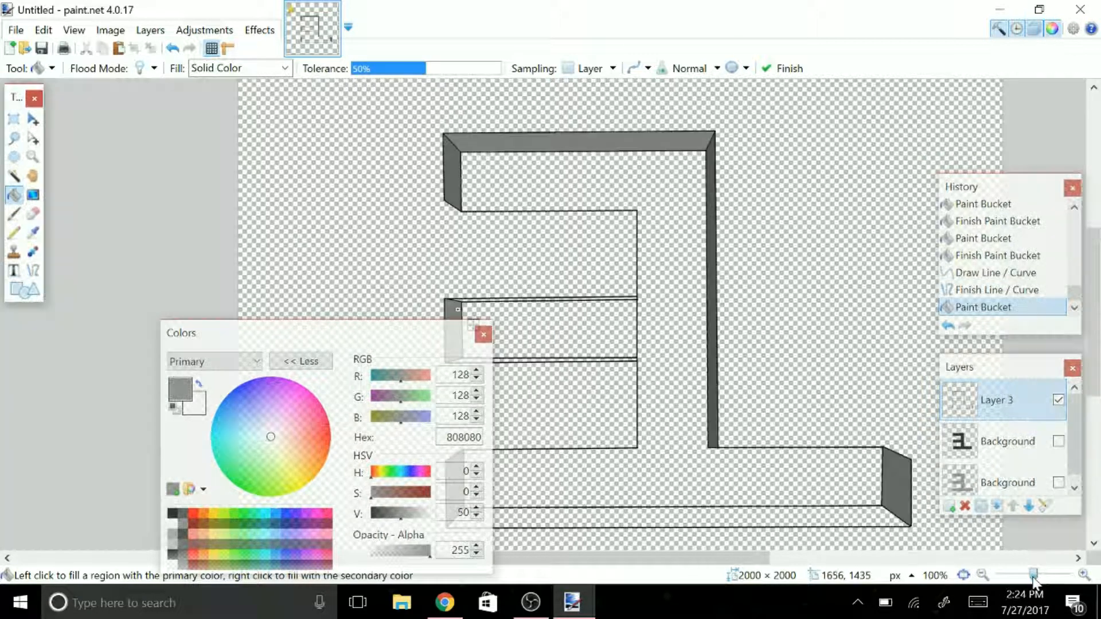
# - Darken the fill of the middle bar's left end face to brightness value 41, grey 686868
pyautogui.moveTo(1039, 575); pyautogui.dragTo(1026, 575)
pyautogui.moveTo(415, 337); pyautogui.dragTo(342, 333)
pyautogui.click(405, 518)
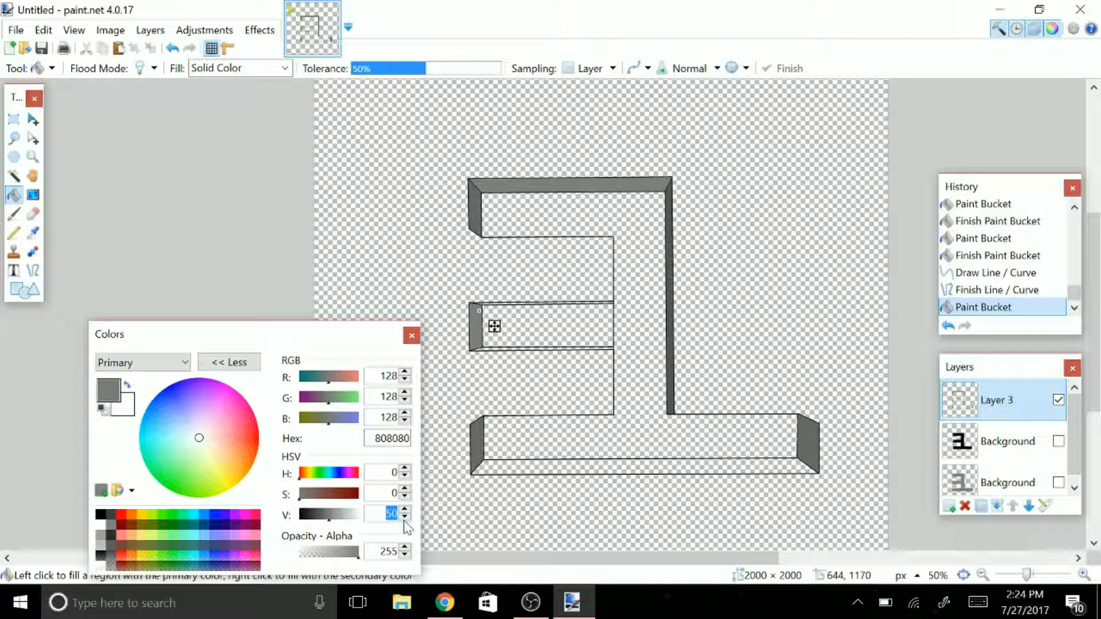
pyautogui.write('44')
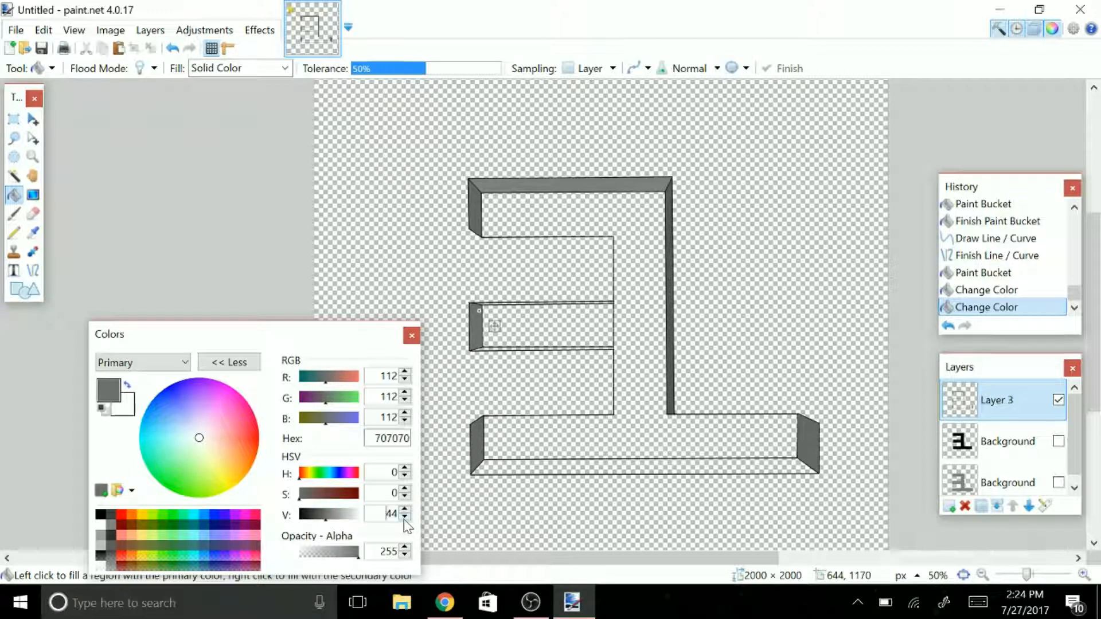
pyautogui.click(404, 518)
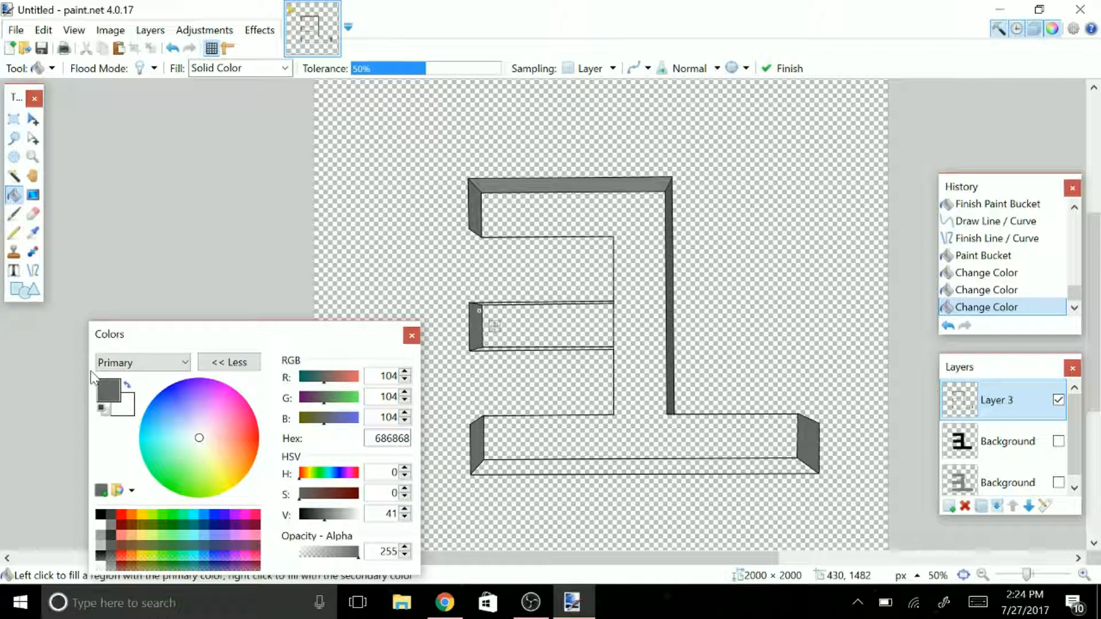
# - Fill the bottom bar's underside with dark grey 4F4F4F and shade the middle bar's thin faces, the lower one in 474747
pyautogui.click(555, 470)
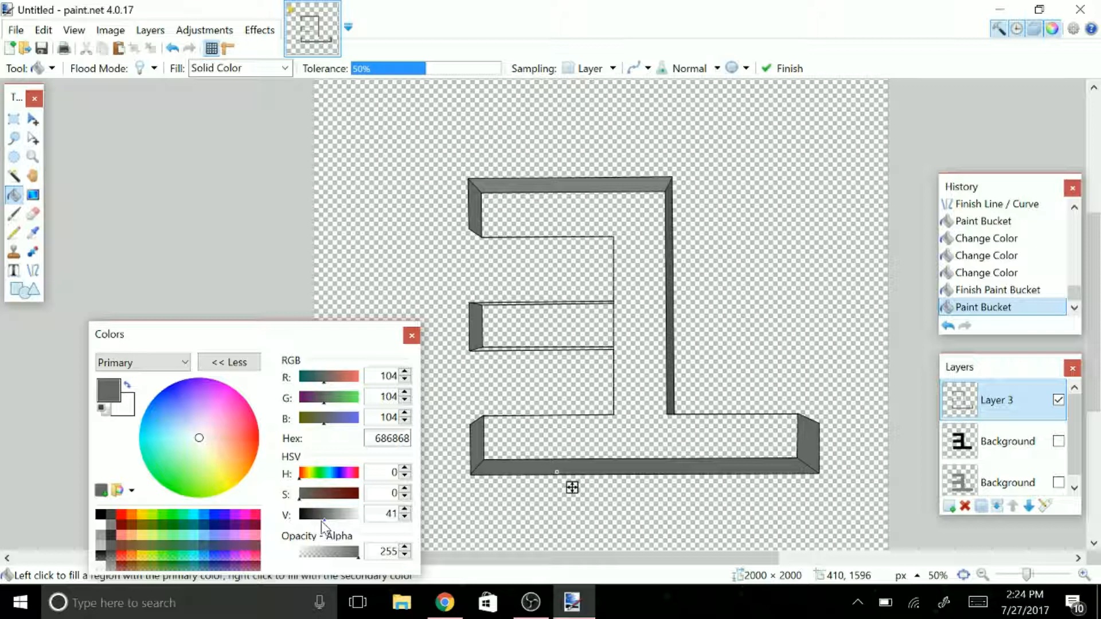
pyautogui.moveTo(321, 521); pyautogui.dragTo(318, 523)
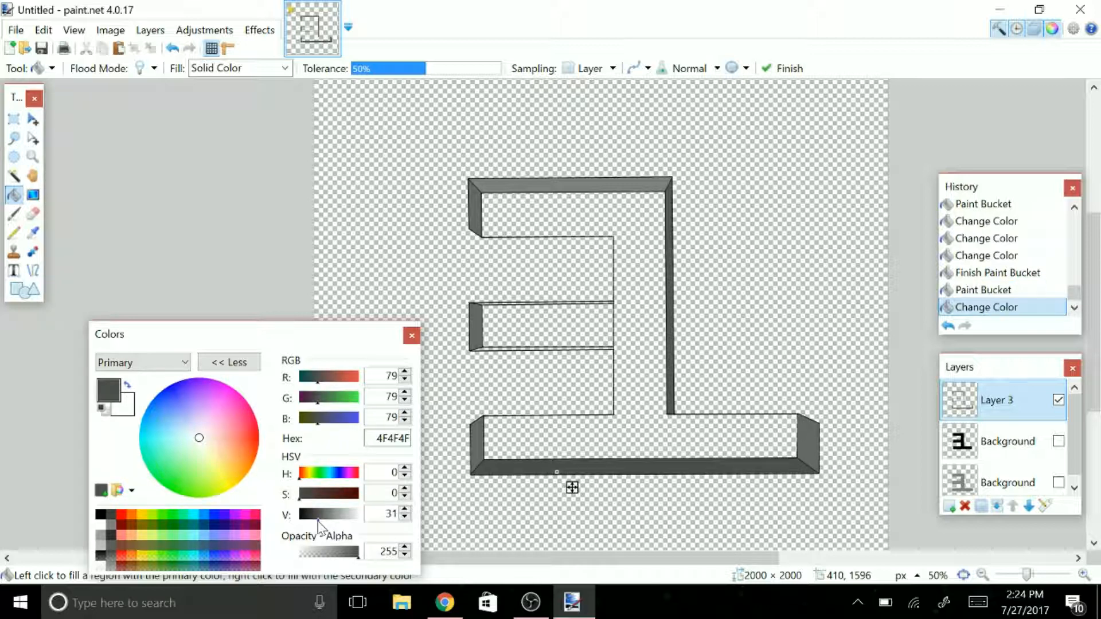
pyautogui.click(493, 301)
pyautogui.moveTo(318, 520); pyautogui.dragTo(316, 522)
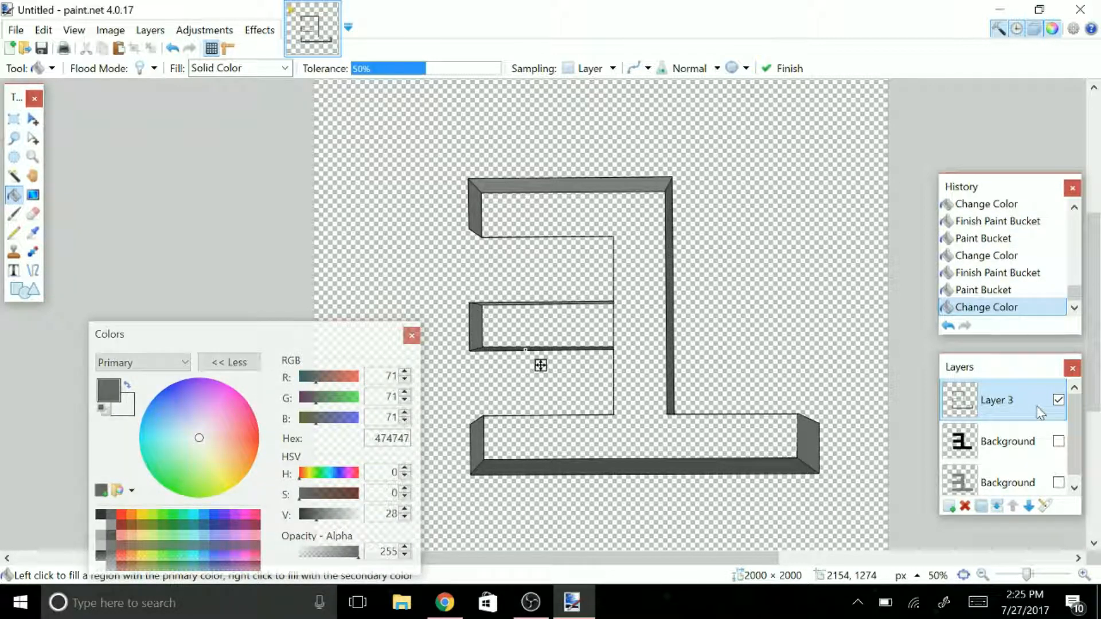
pyautogui.click(1058, 400)
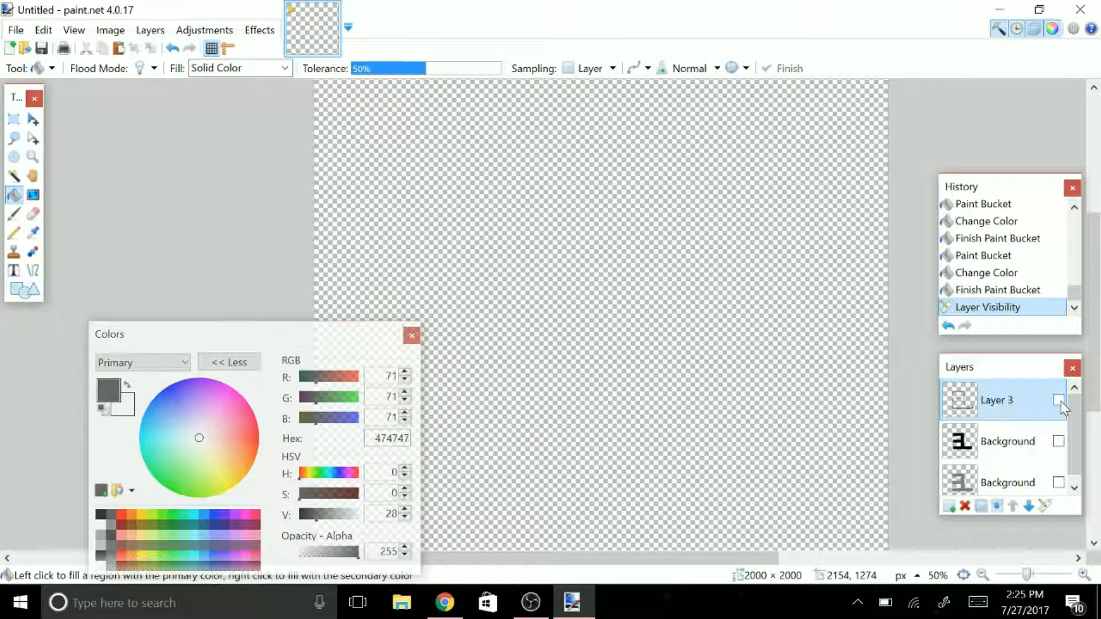
pyautogui.click(1058, 400)
pyautogui.scroll(-3, 722, 384)
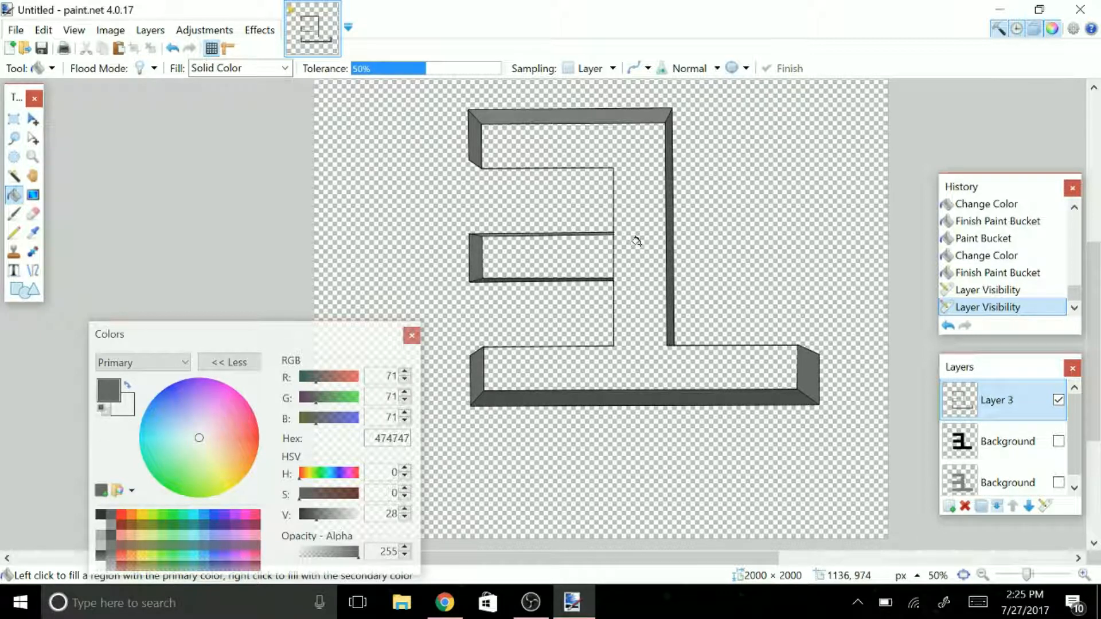
# - Switch to Chrome, search Google Images for "red an white background" and open the black, red and white wave wallpaper result
pyautogui.click(458, 613)
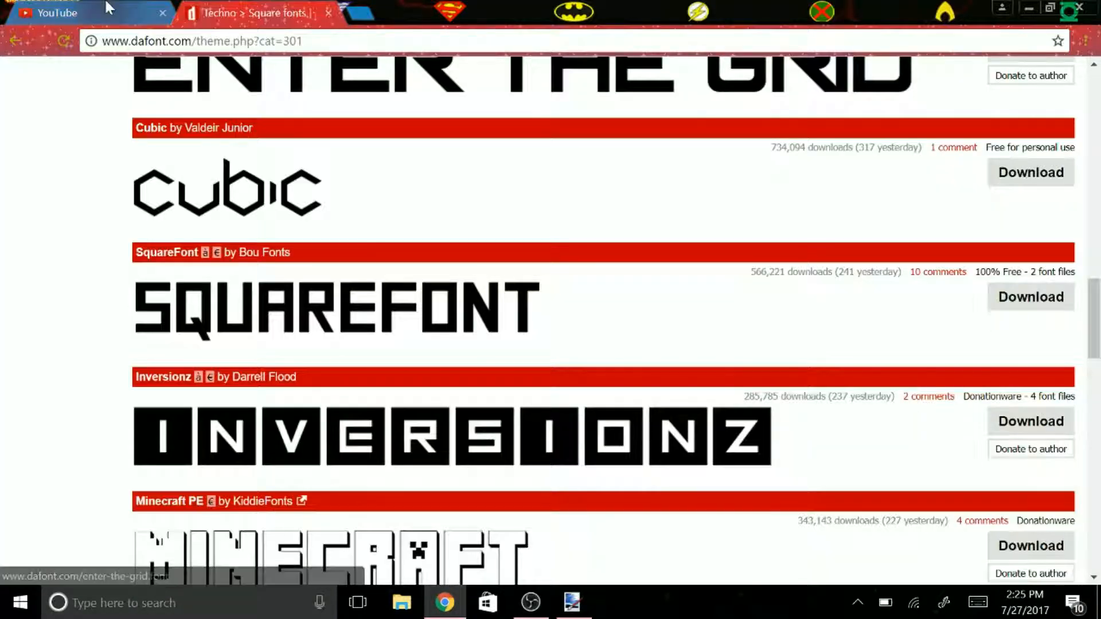
pyautogui.click(109, 8)
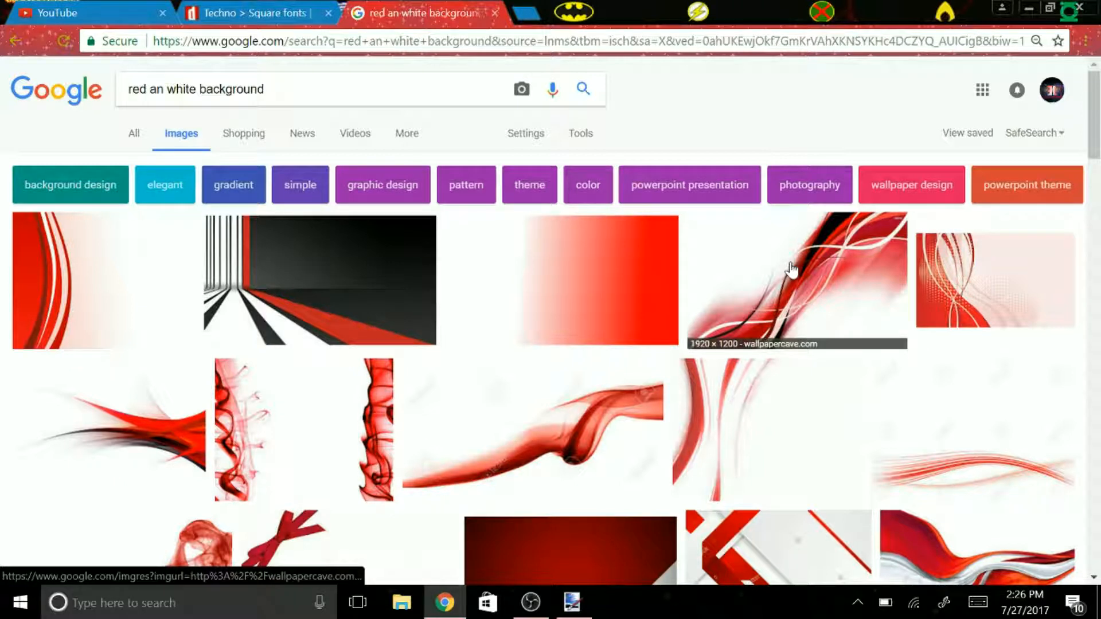
pyautogui.click(791, 268)
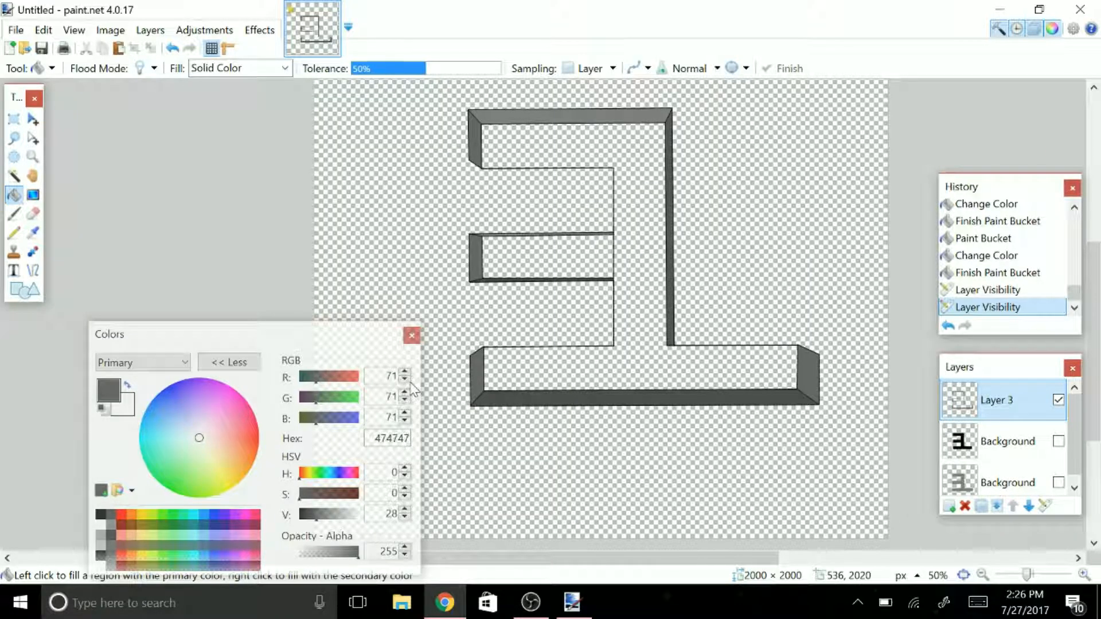
# - Return to paint.net and open the downloaded RetroLines White Background wallpaper from the Downloads folder
pyautogui.click(15, 30)
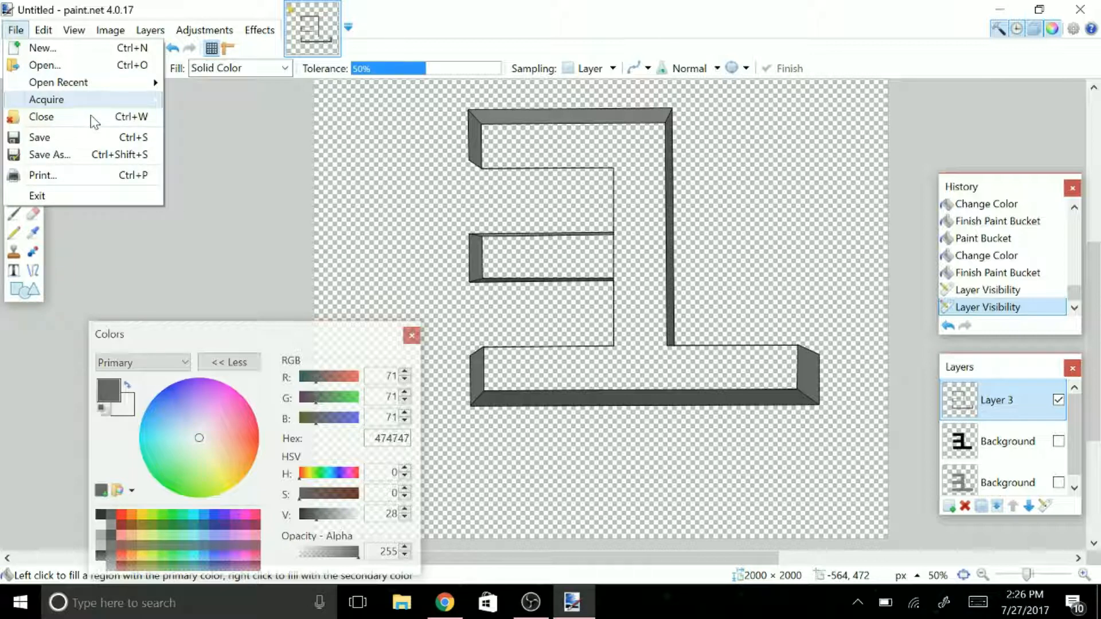
pyautogui.moveTo(101, 86)
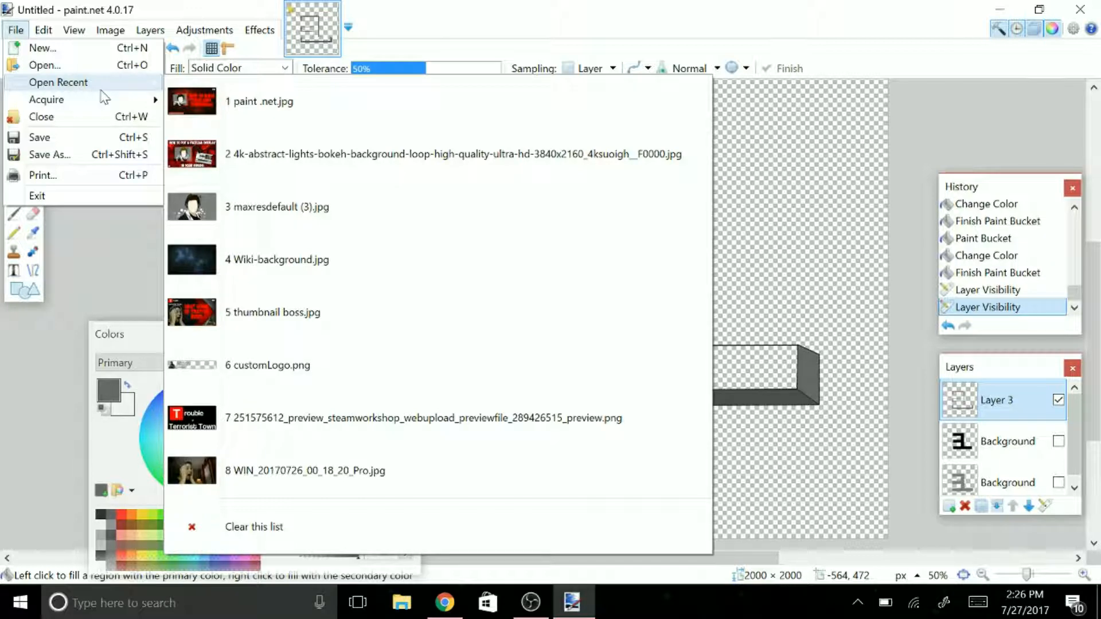
pyautogui.click(92, 65)
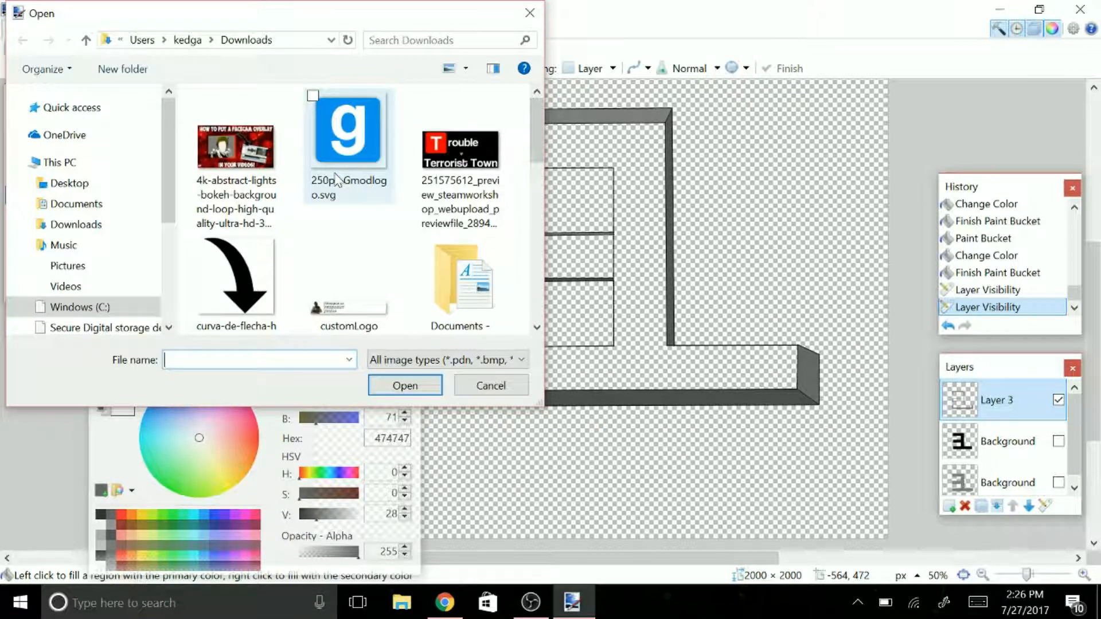
pyautogui.doubleClick(338, 181)
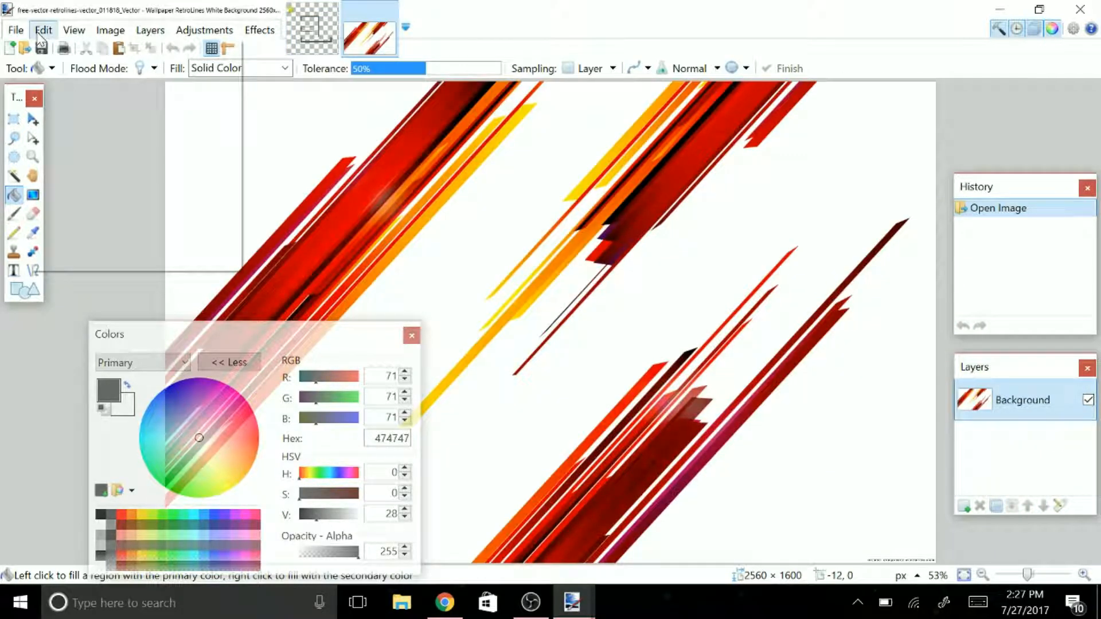
# - Copy the entire RetroLines wallpaper and paste it into a new layer of the monogram image, keeping the canvas size
pyautogui.hotkey('ctrl', 'a')
pyautogui.click(43, 30)
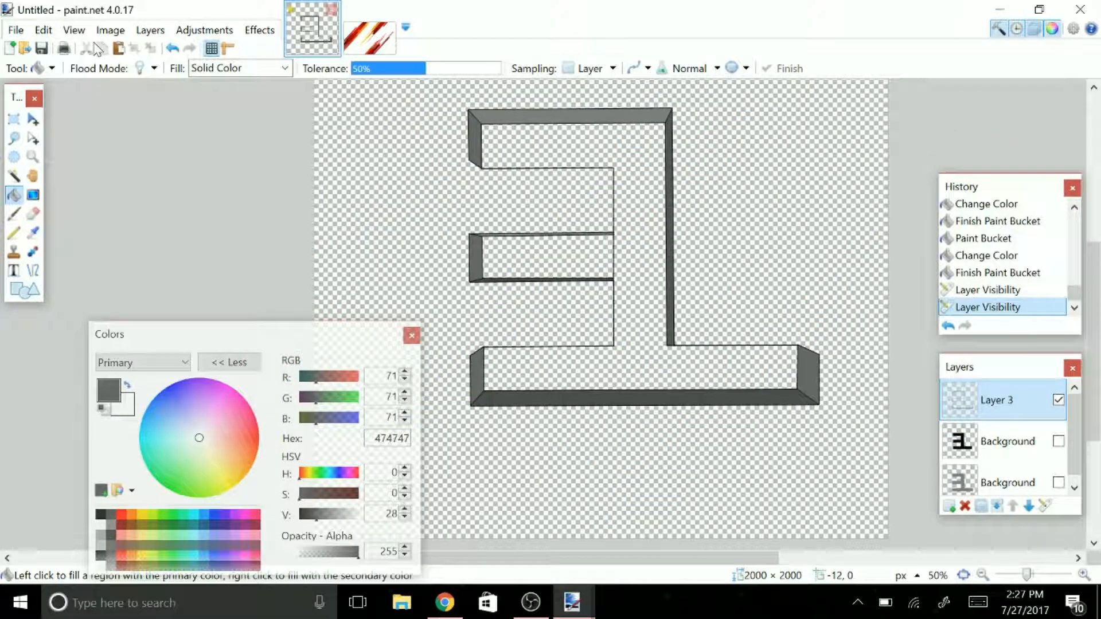
pyautogui.click(73, 32)
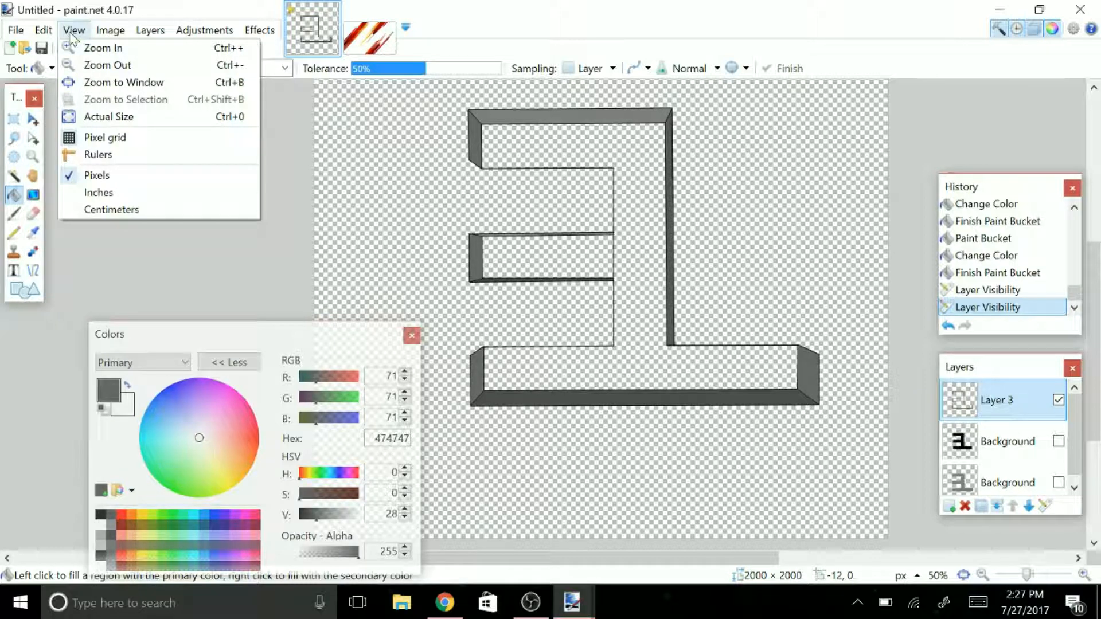
pyautogui.click(70, 33)
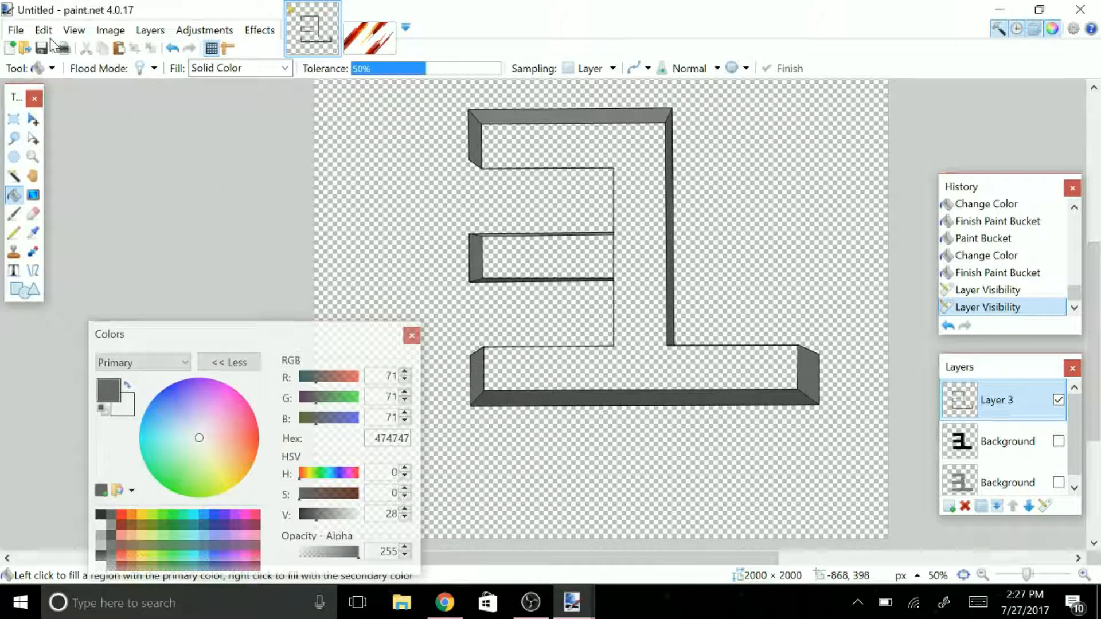
pyautogui.hotkey('ctrl', 'shift', 'v')
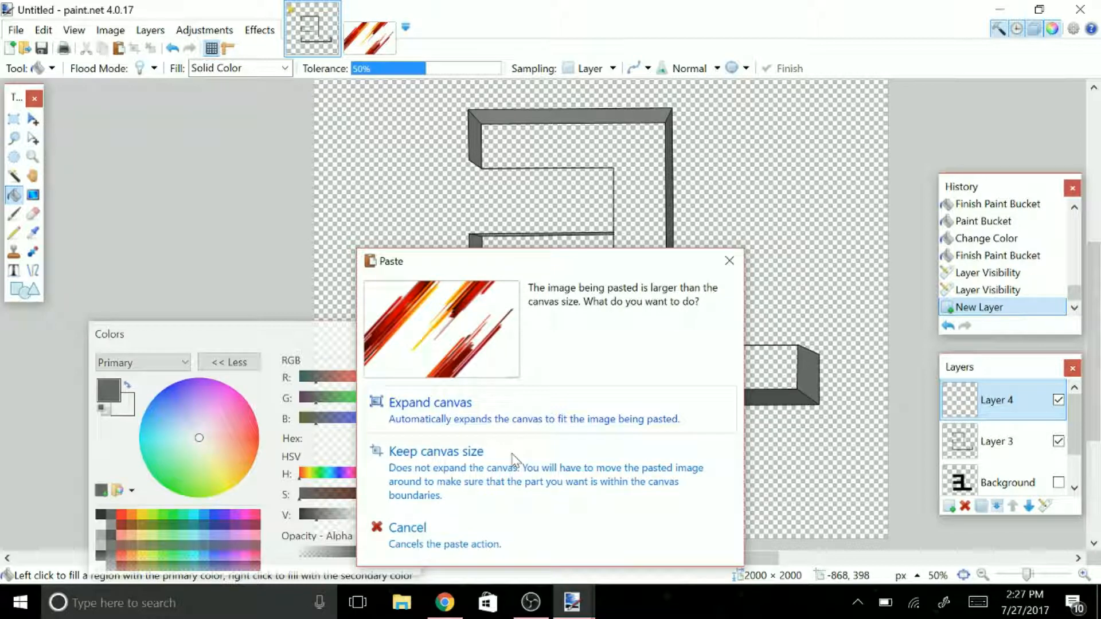
pyautogui.click(512, 457)
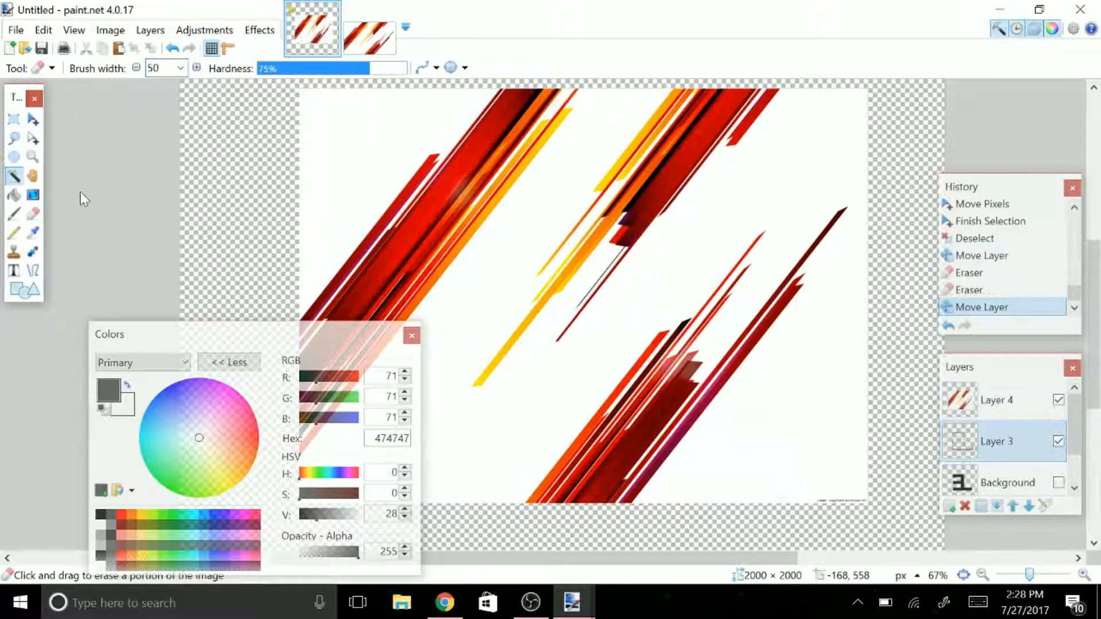
# - Move the wallpaper layer beneath the outline layer and erase the wallpaper outside the letter faces using a Magic Wand selection
pyautogui.click(13, 175)
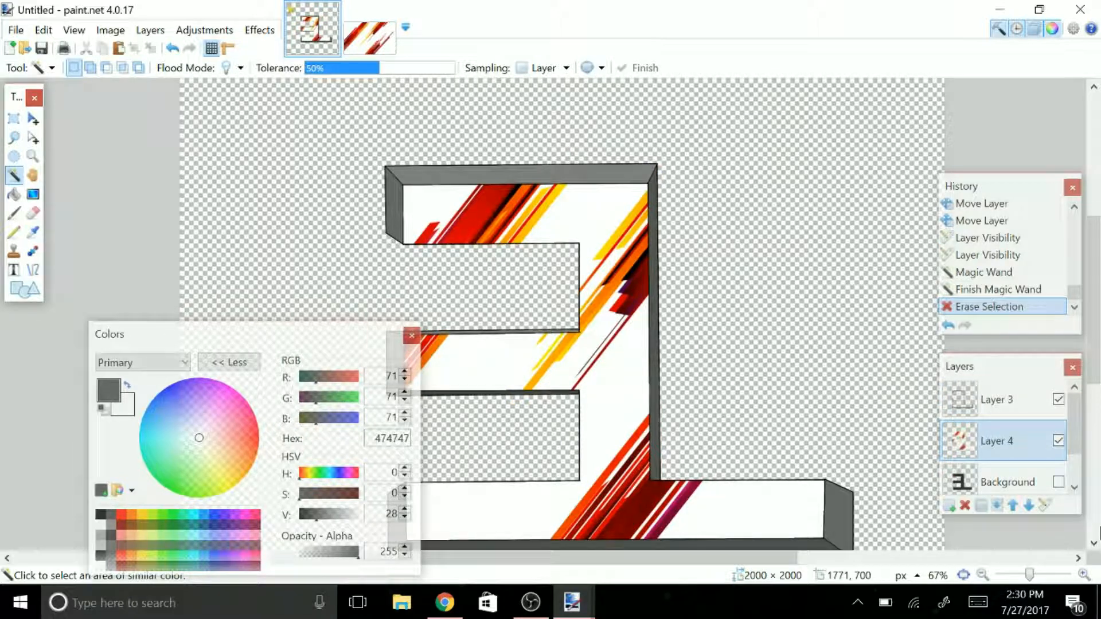
pyautogui.click(982, 575)
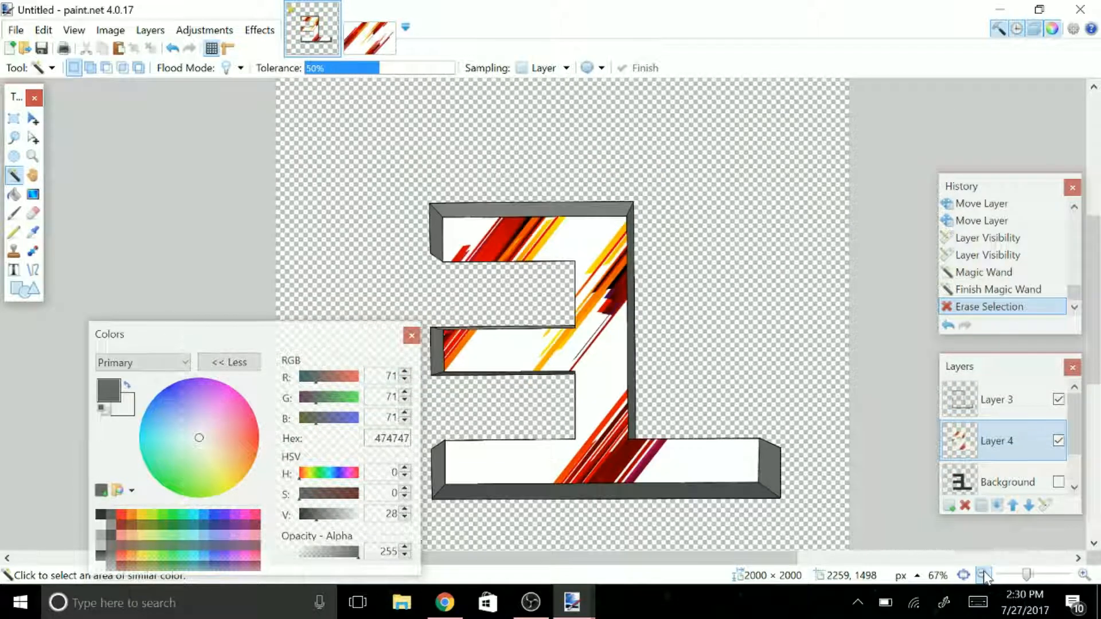
pyautogui.click(982, 575)
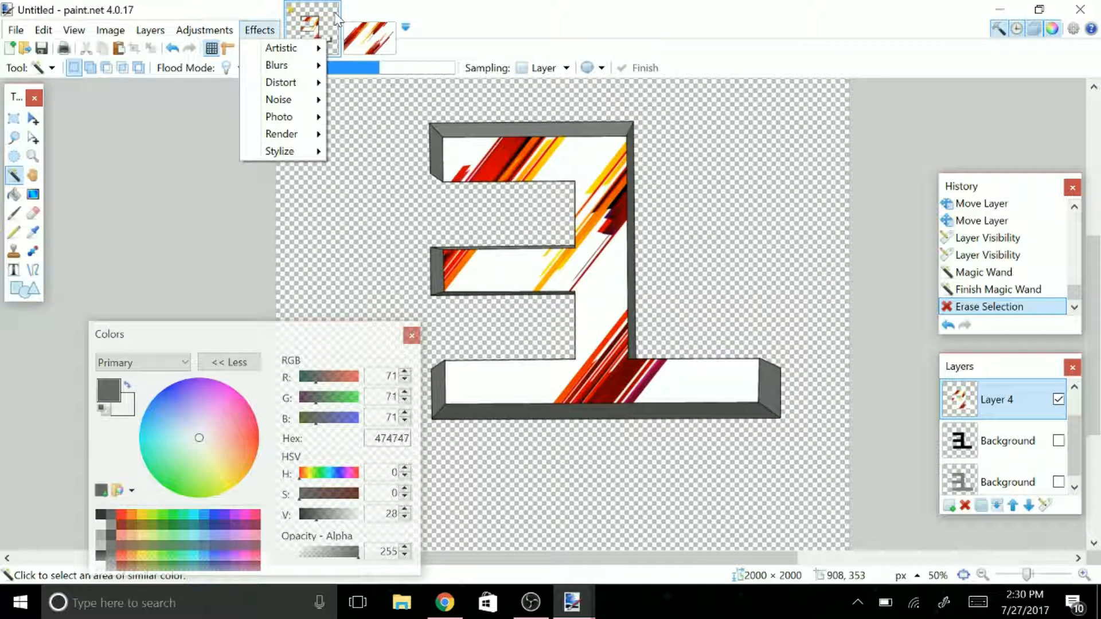
# - Select the entire monogram canvas
pyautogui.click(74, 30)
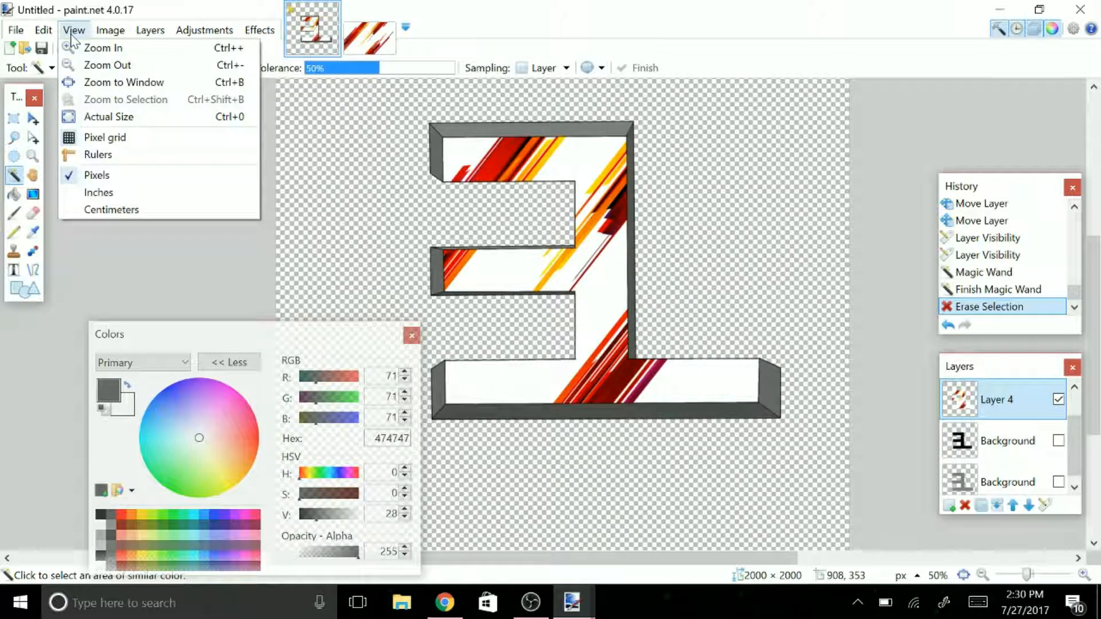
pyautogui.moveTo(9, 32)
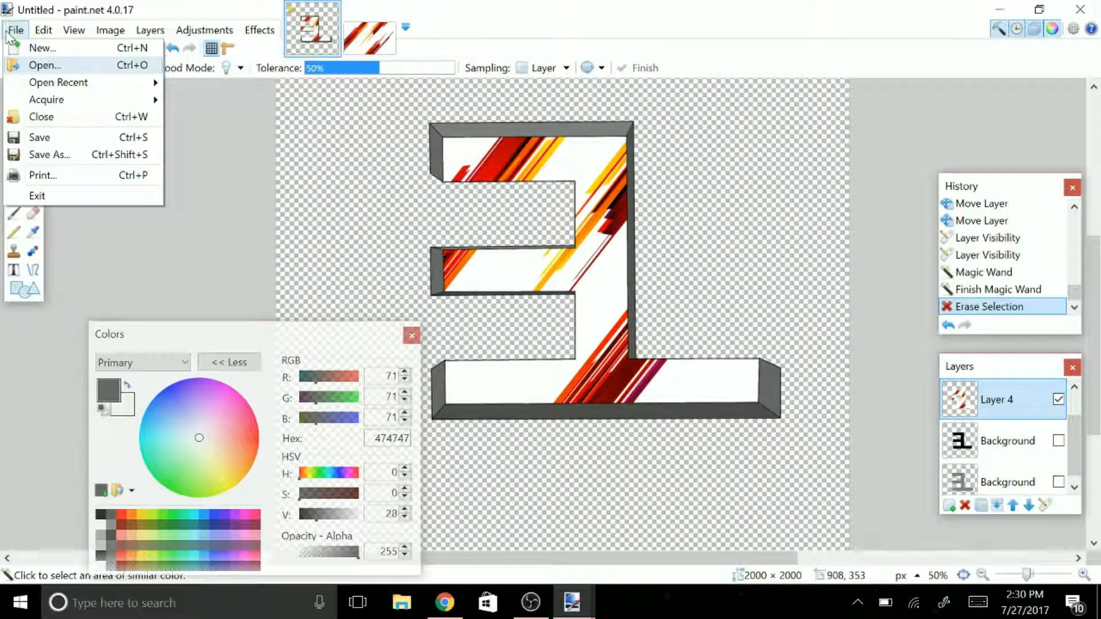
pyautogui.hotkey('ctrl', 'a')
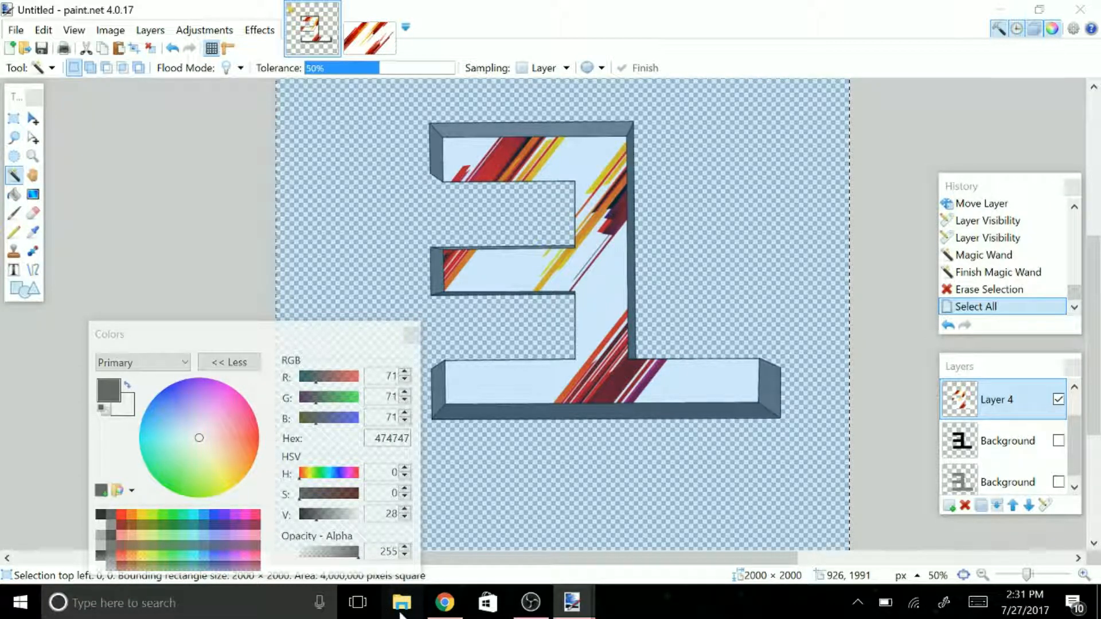
# - Switch to Chrome, search Google Images for "high quality galaxy backgrounds" and open the blue spiral galaxy wallpaper
pyautogui.click(400, 606)
pyautogui.click(596, 13)
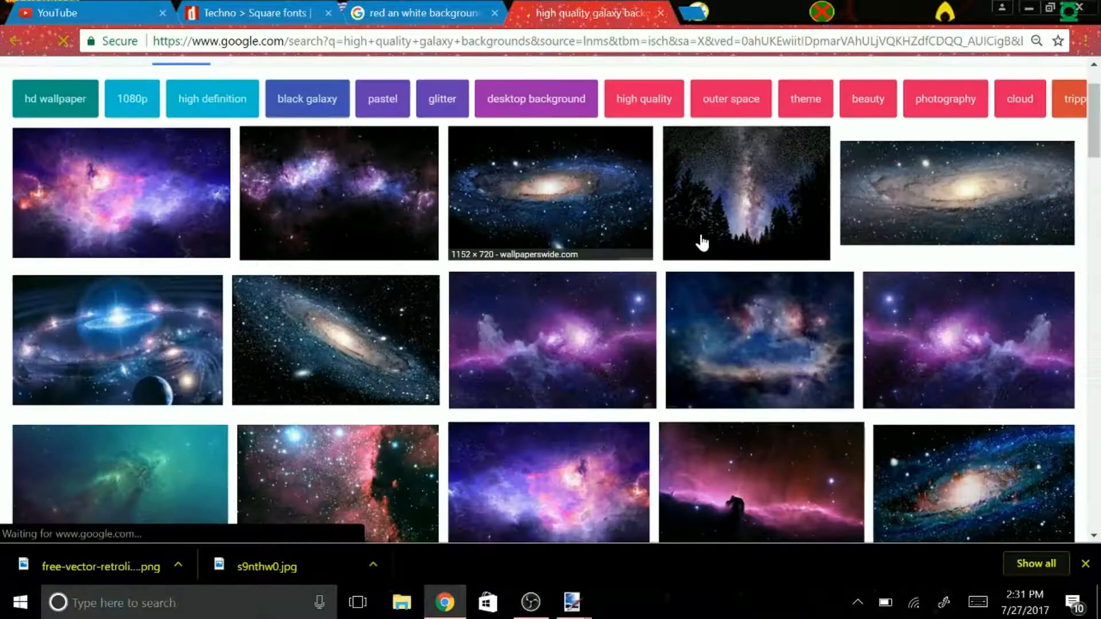
pyautogui.click(590, 201)
pyautogui.scroll(-6, 998, 151)
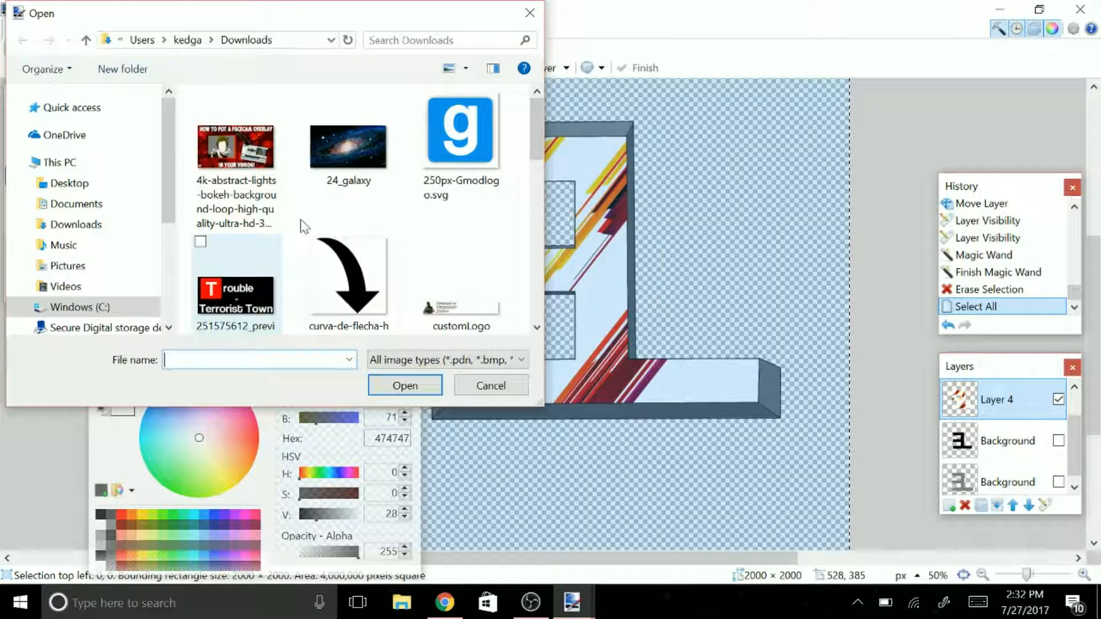
# - Open 24_galaxy from Downloads in paint.net, paste the monogram into a new layer, scale it down near the centre and apply Glow
pyautogui.doubleClick(367, 166)
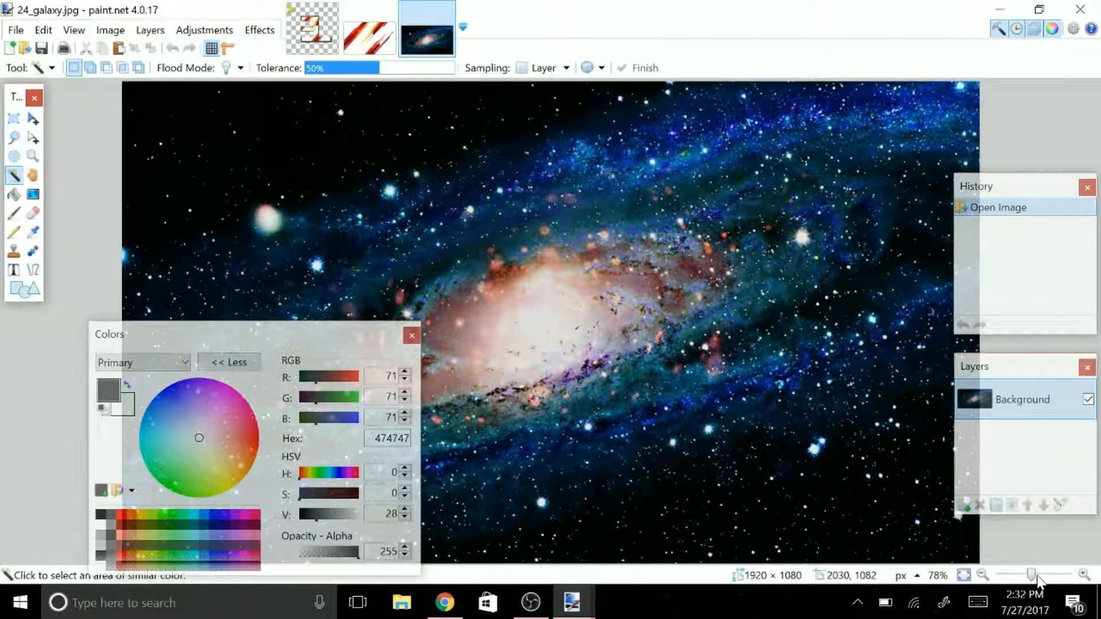
pyautogui.hotkey('ctrl', 'shift', 'v')
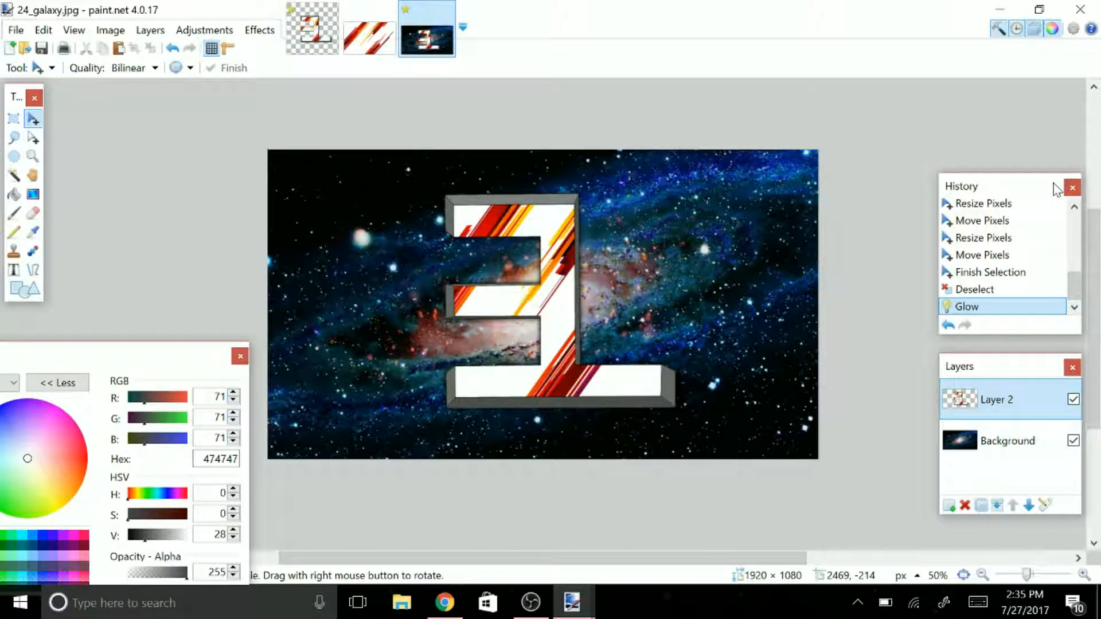
# - Make the galaxy's Background layer active and open the editing commands
pyautogui.click(1008, 440)
pyautogui.click(43, 30)
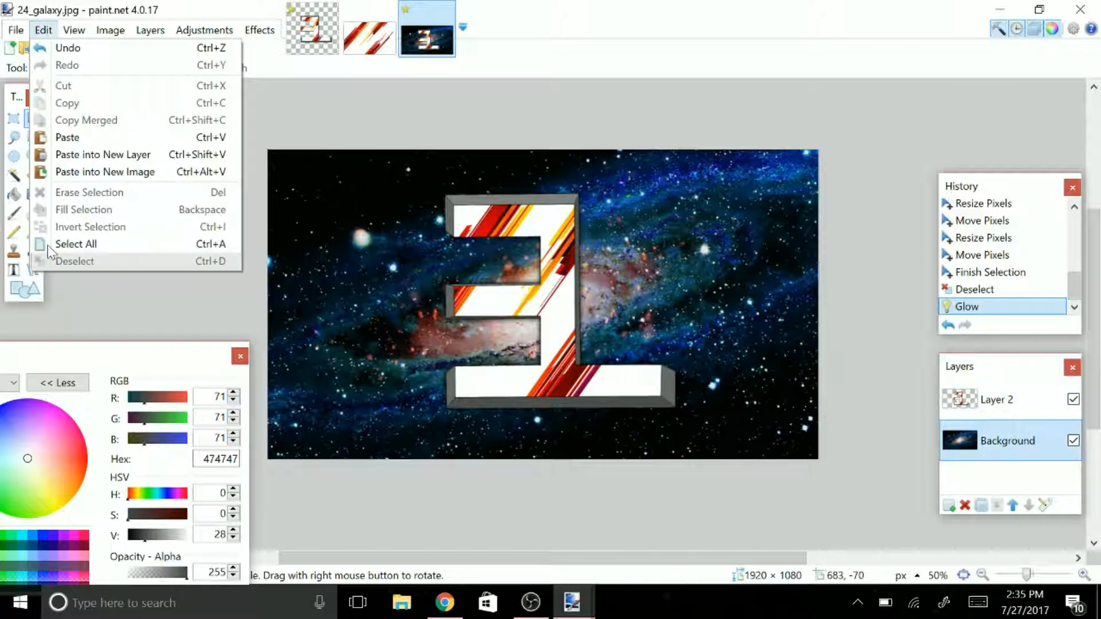